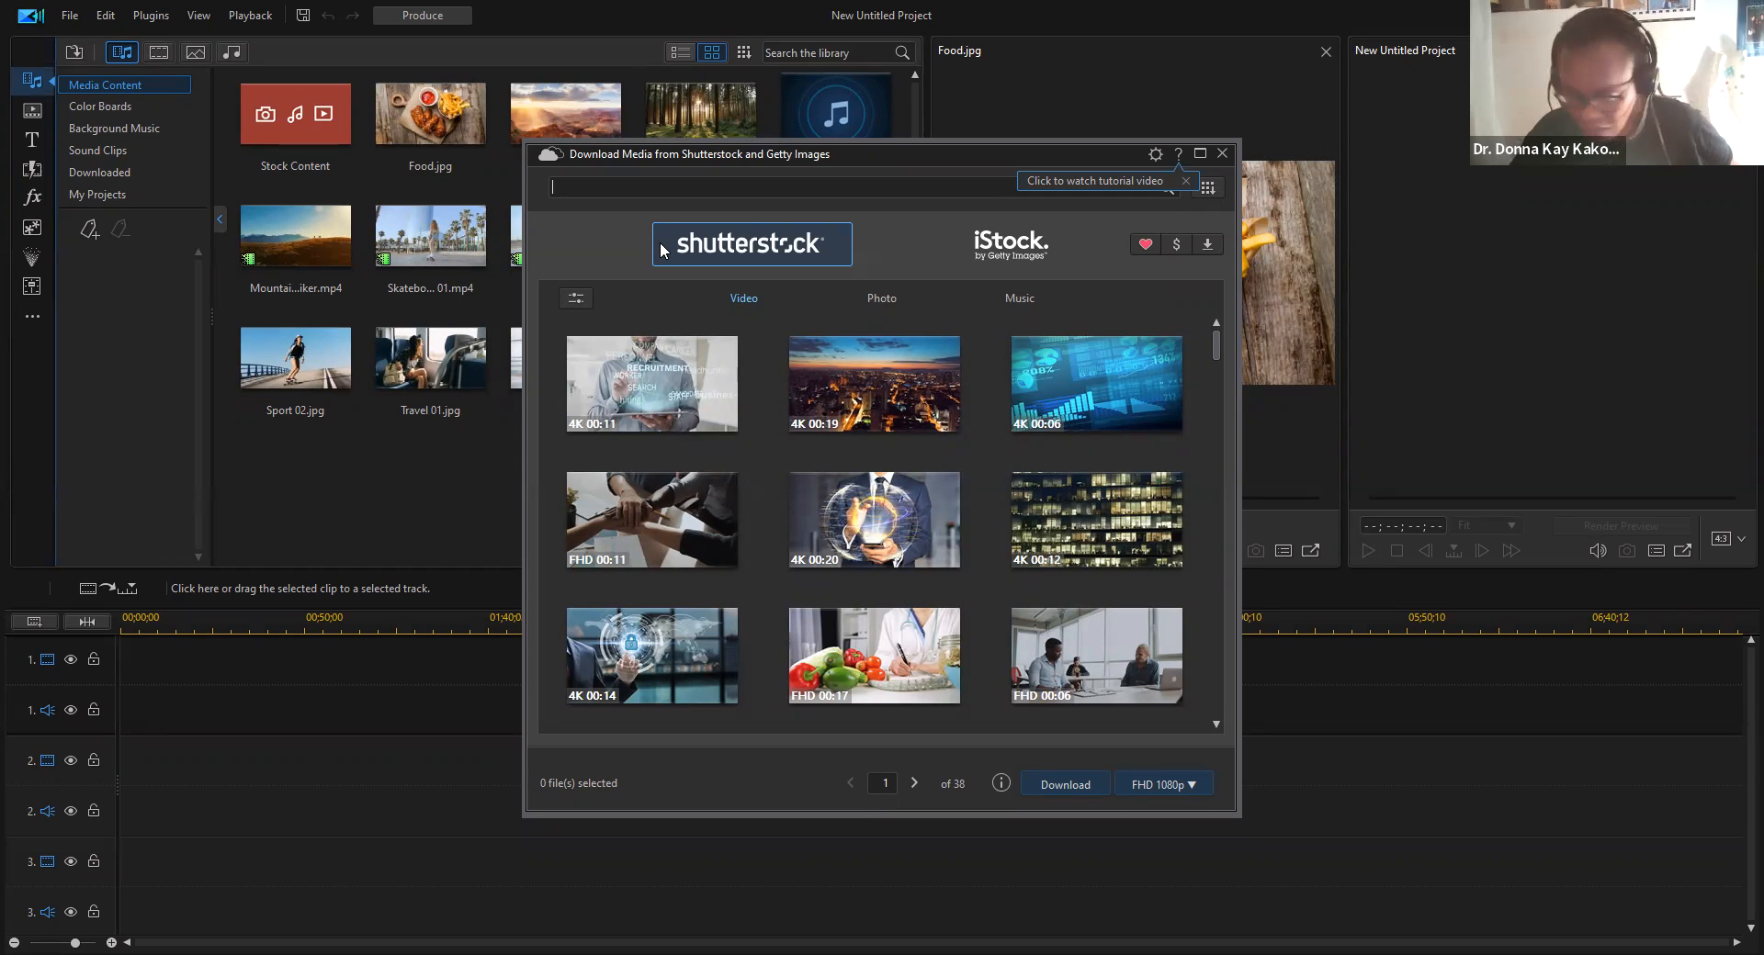
Step: Search the Shutterstock videos for "pets" and select seven dog and cat clips from the first three rows of results
text(pets)
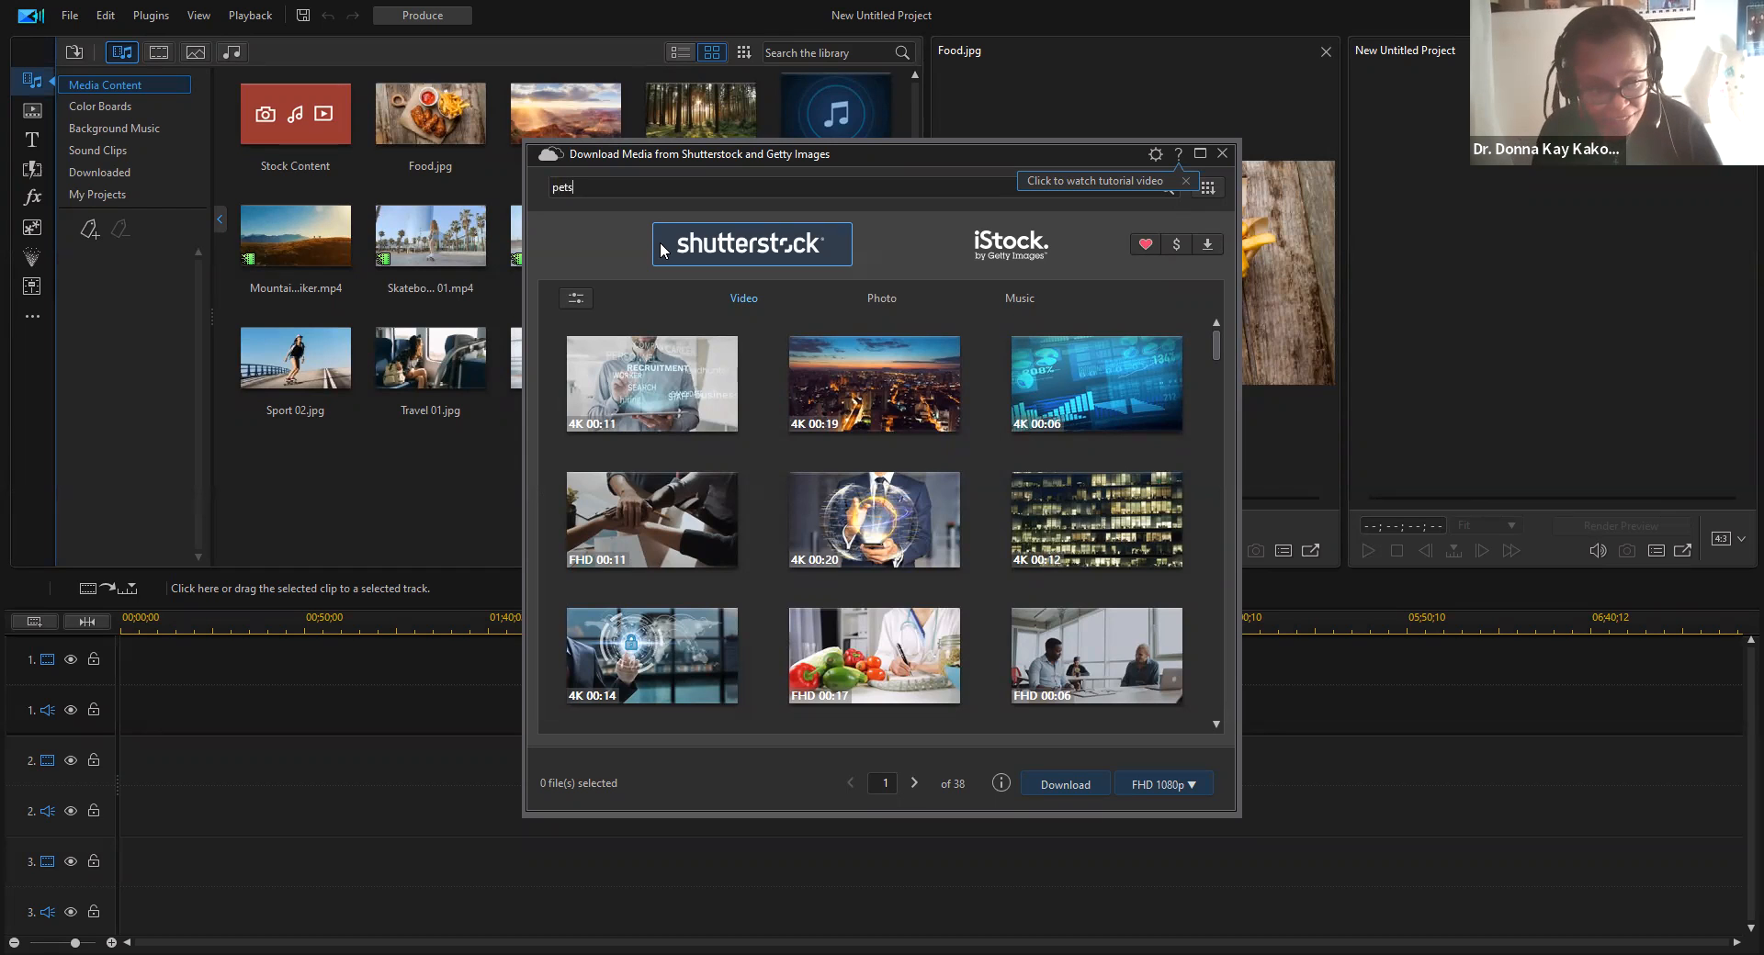
key(Return)
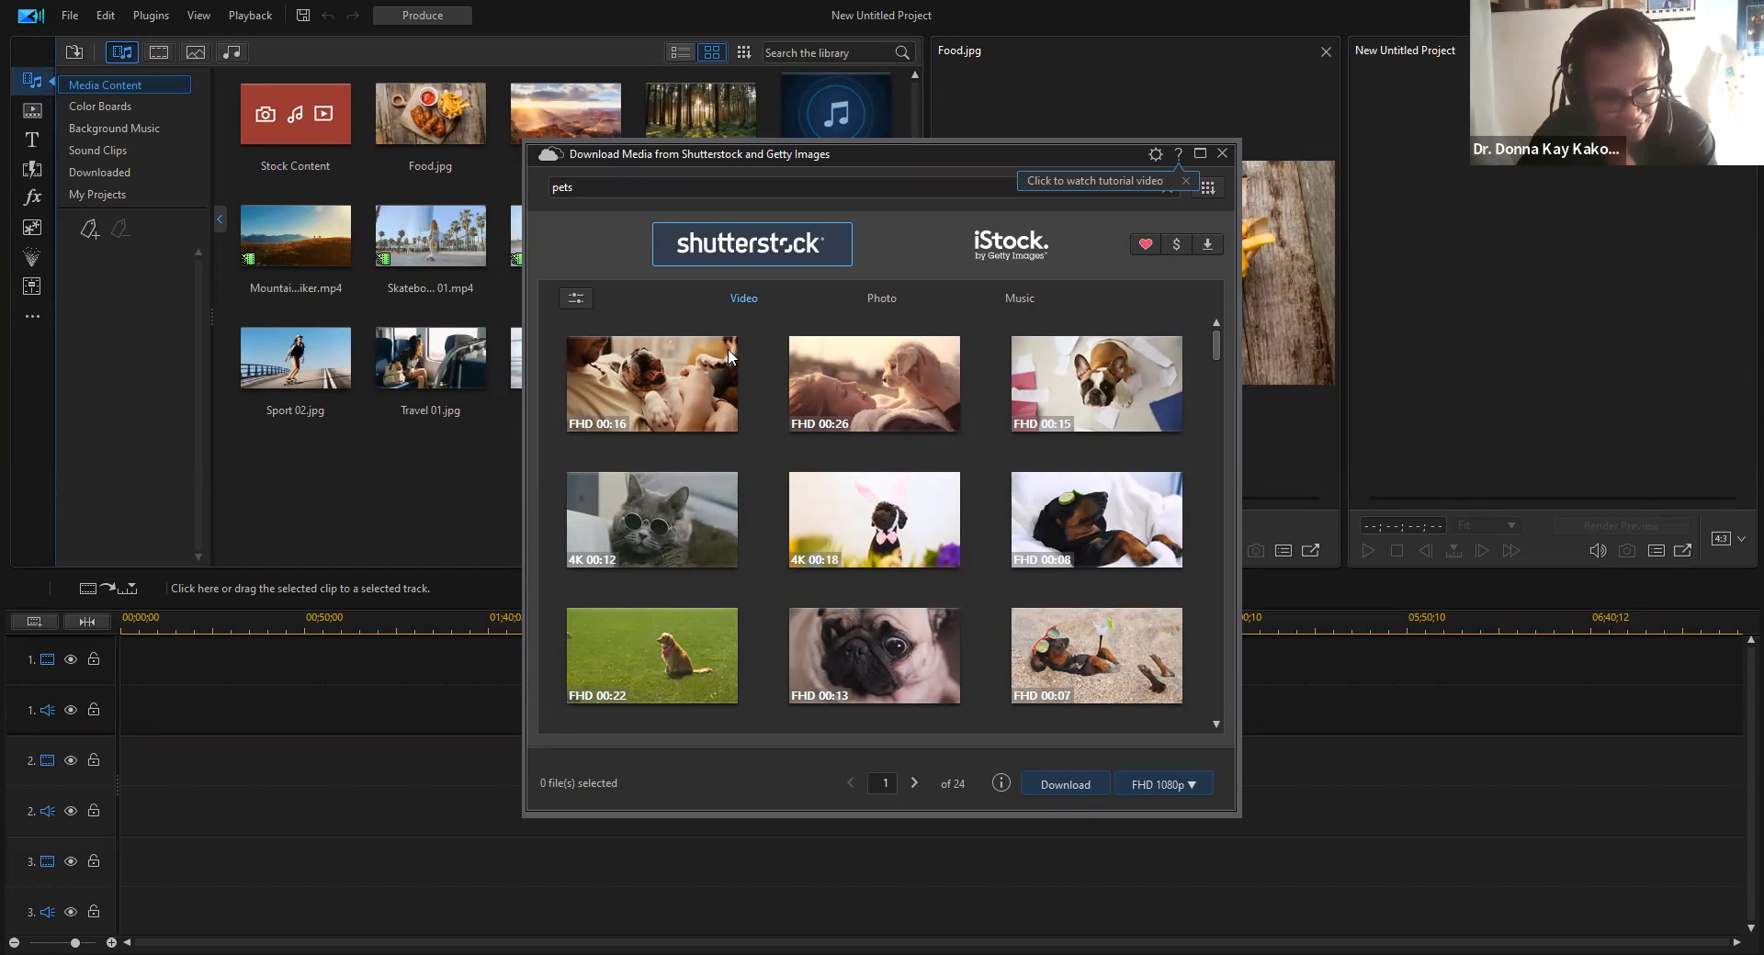
click(700, 387)
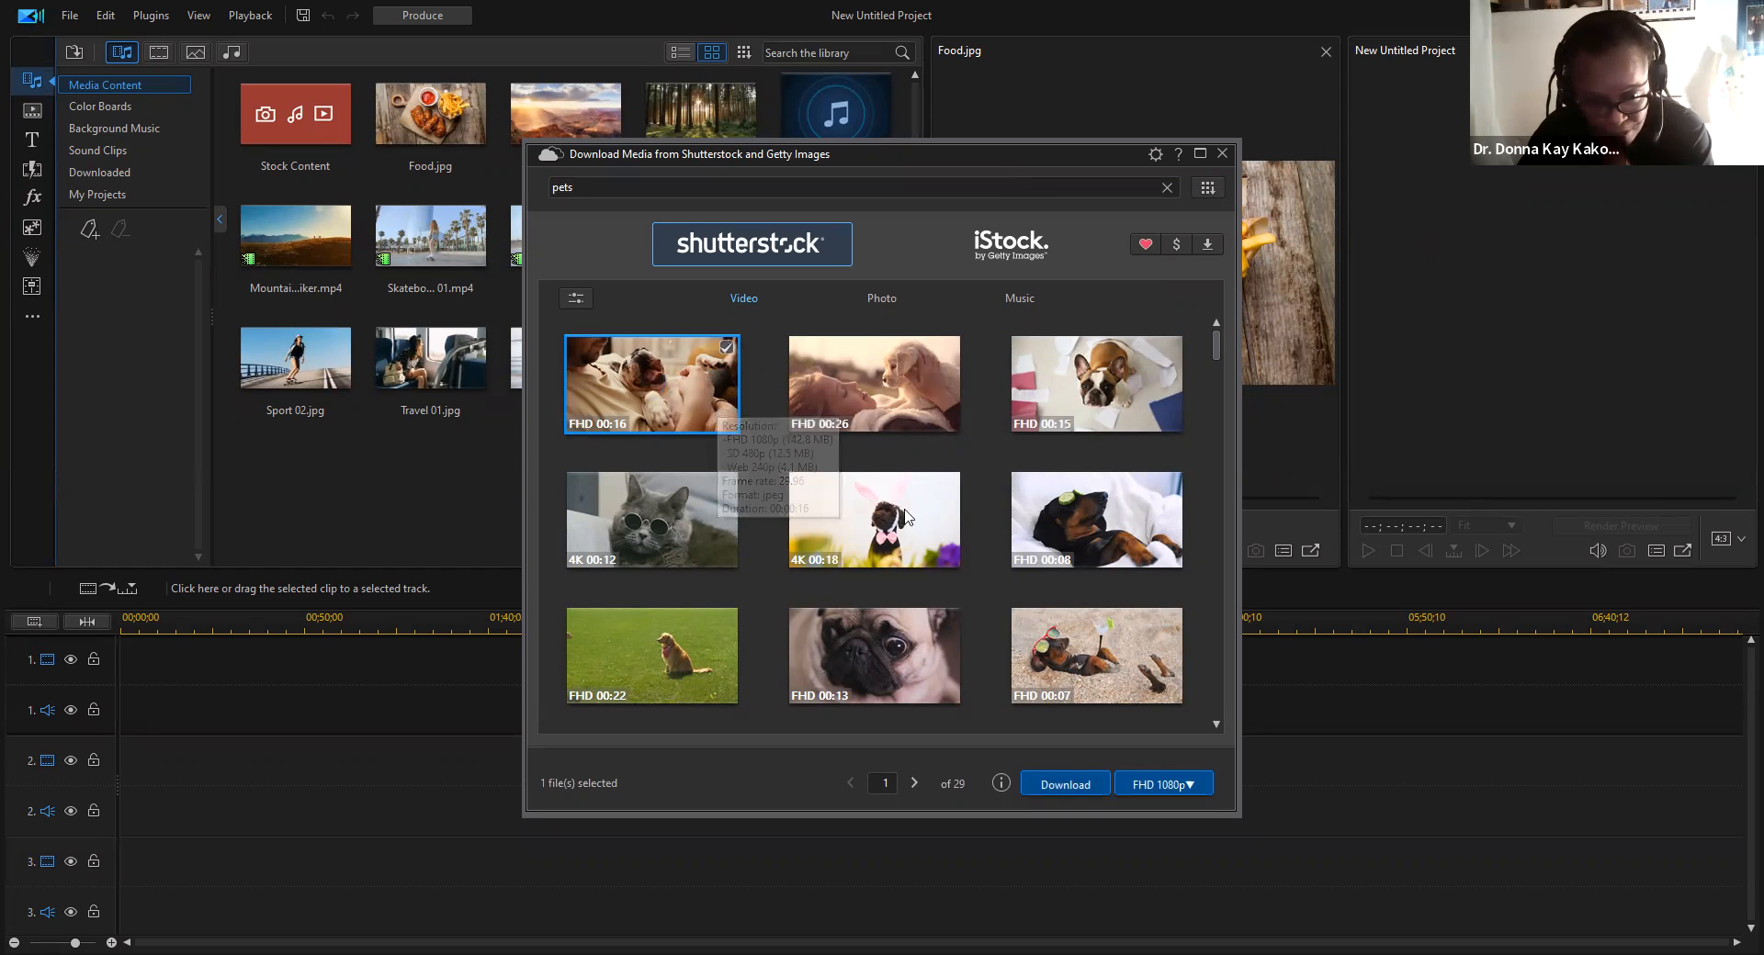
click(1093, 386)
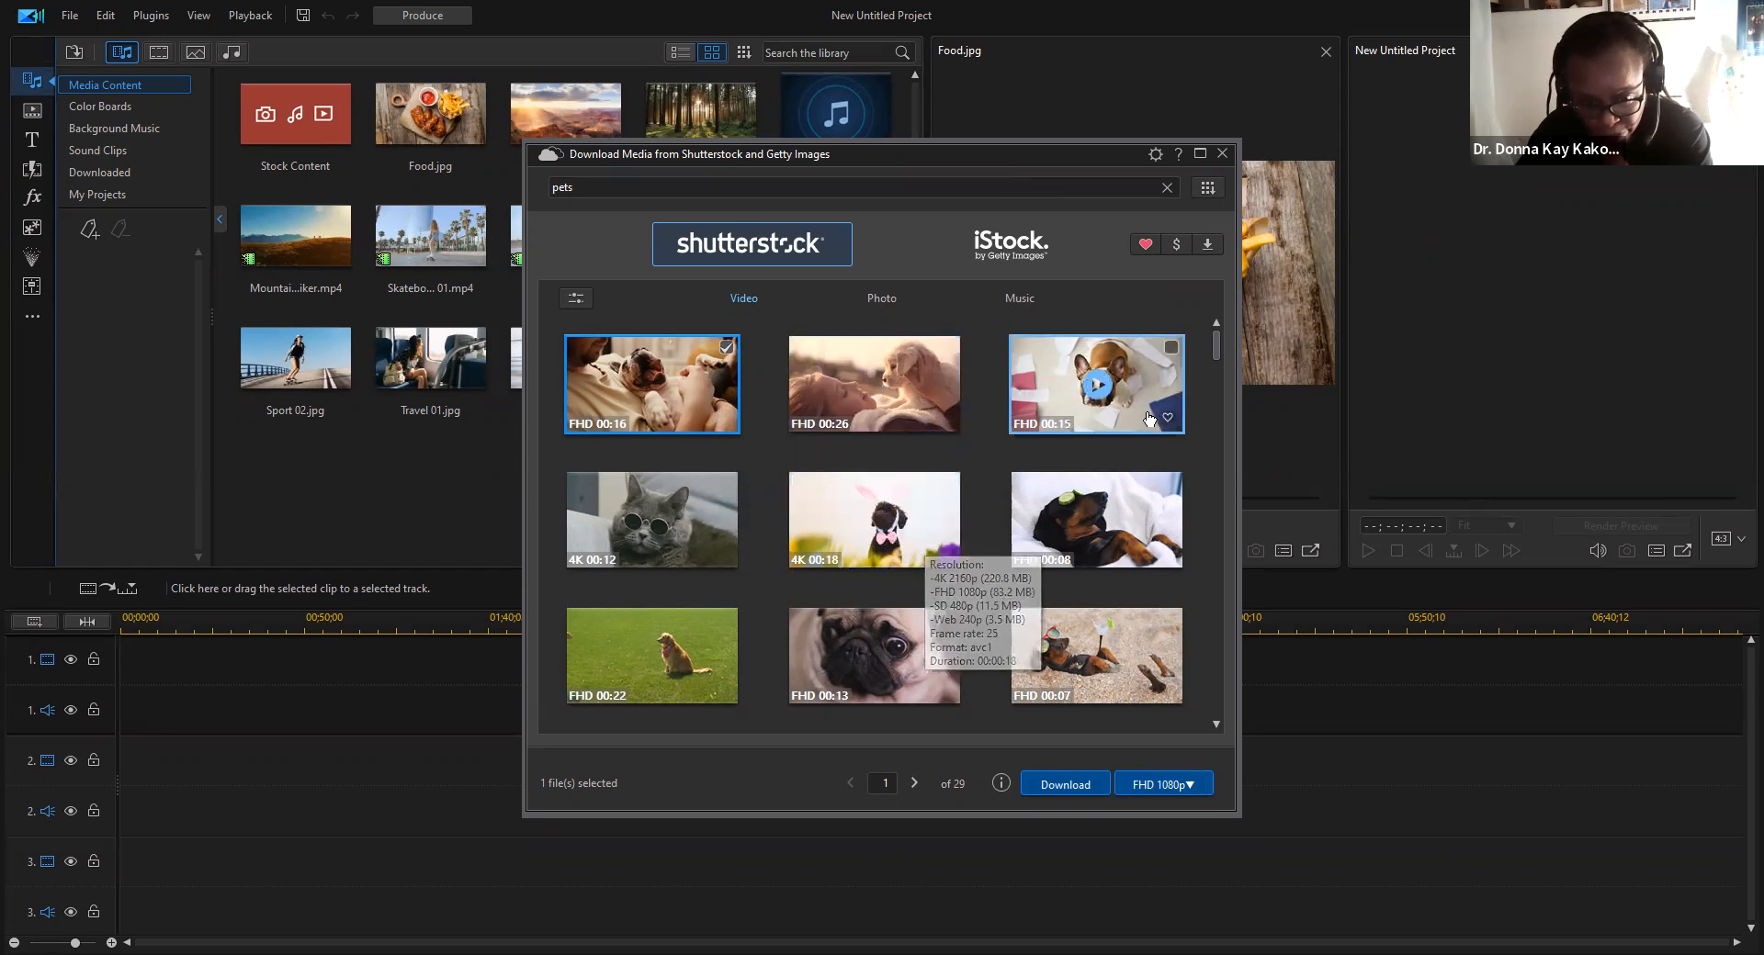
click(715, 545)
click(849, 546)
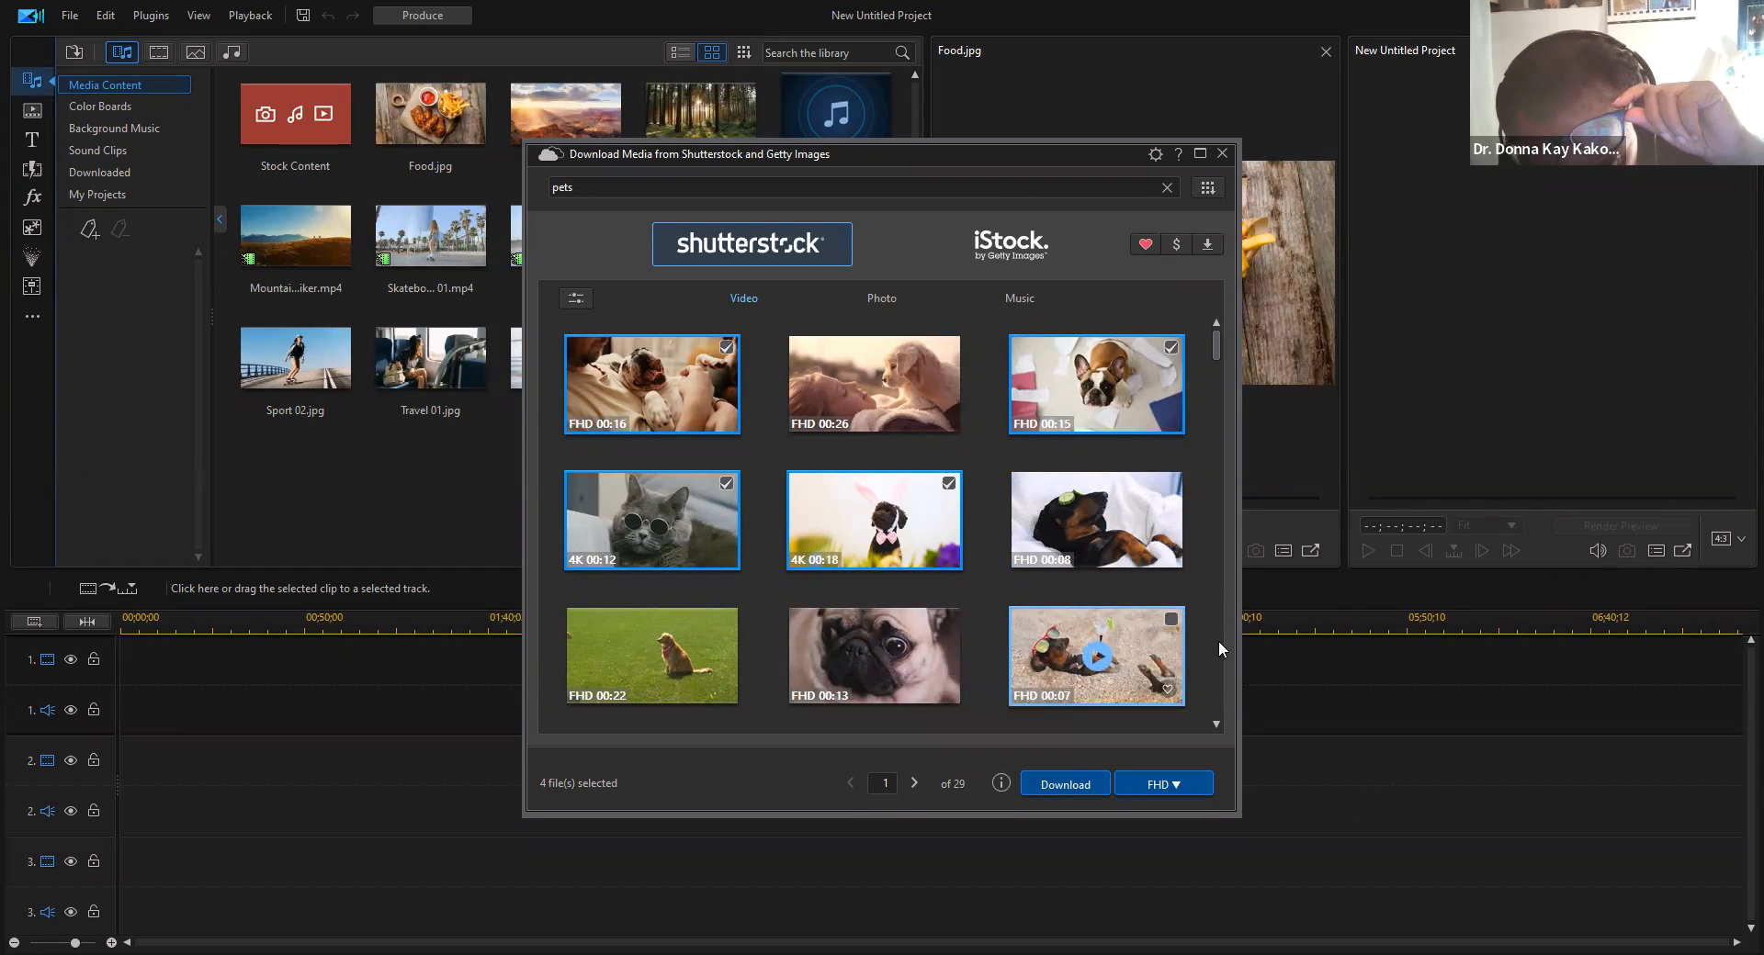
click(1112, 544)
click(922, 677)
scroll(1093, 698, down, 1)
click(1102, 680)
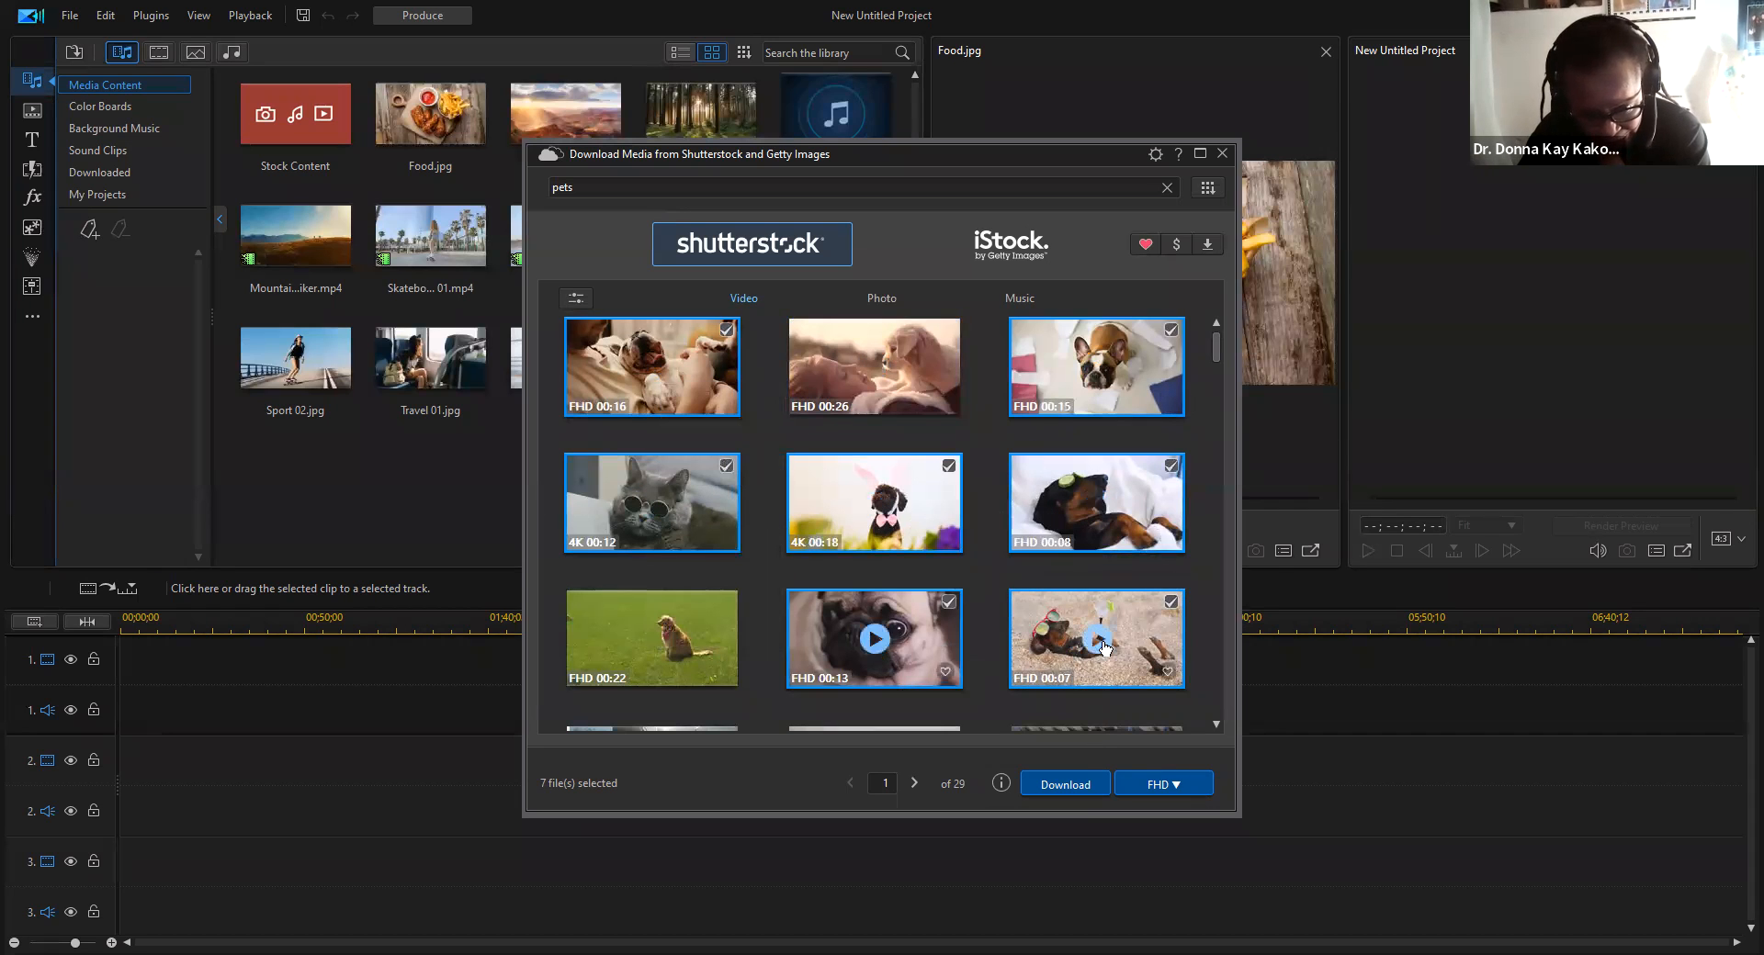
Step: Add the white-and-brown puppy, the petted beagle and the 4K 00:15 dog clip to the selection, and download all selected clips
scroll(872, 648, down, 2)
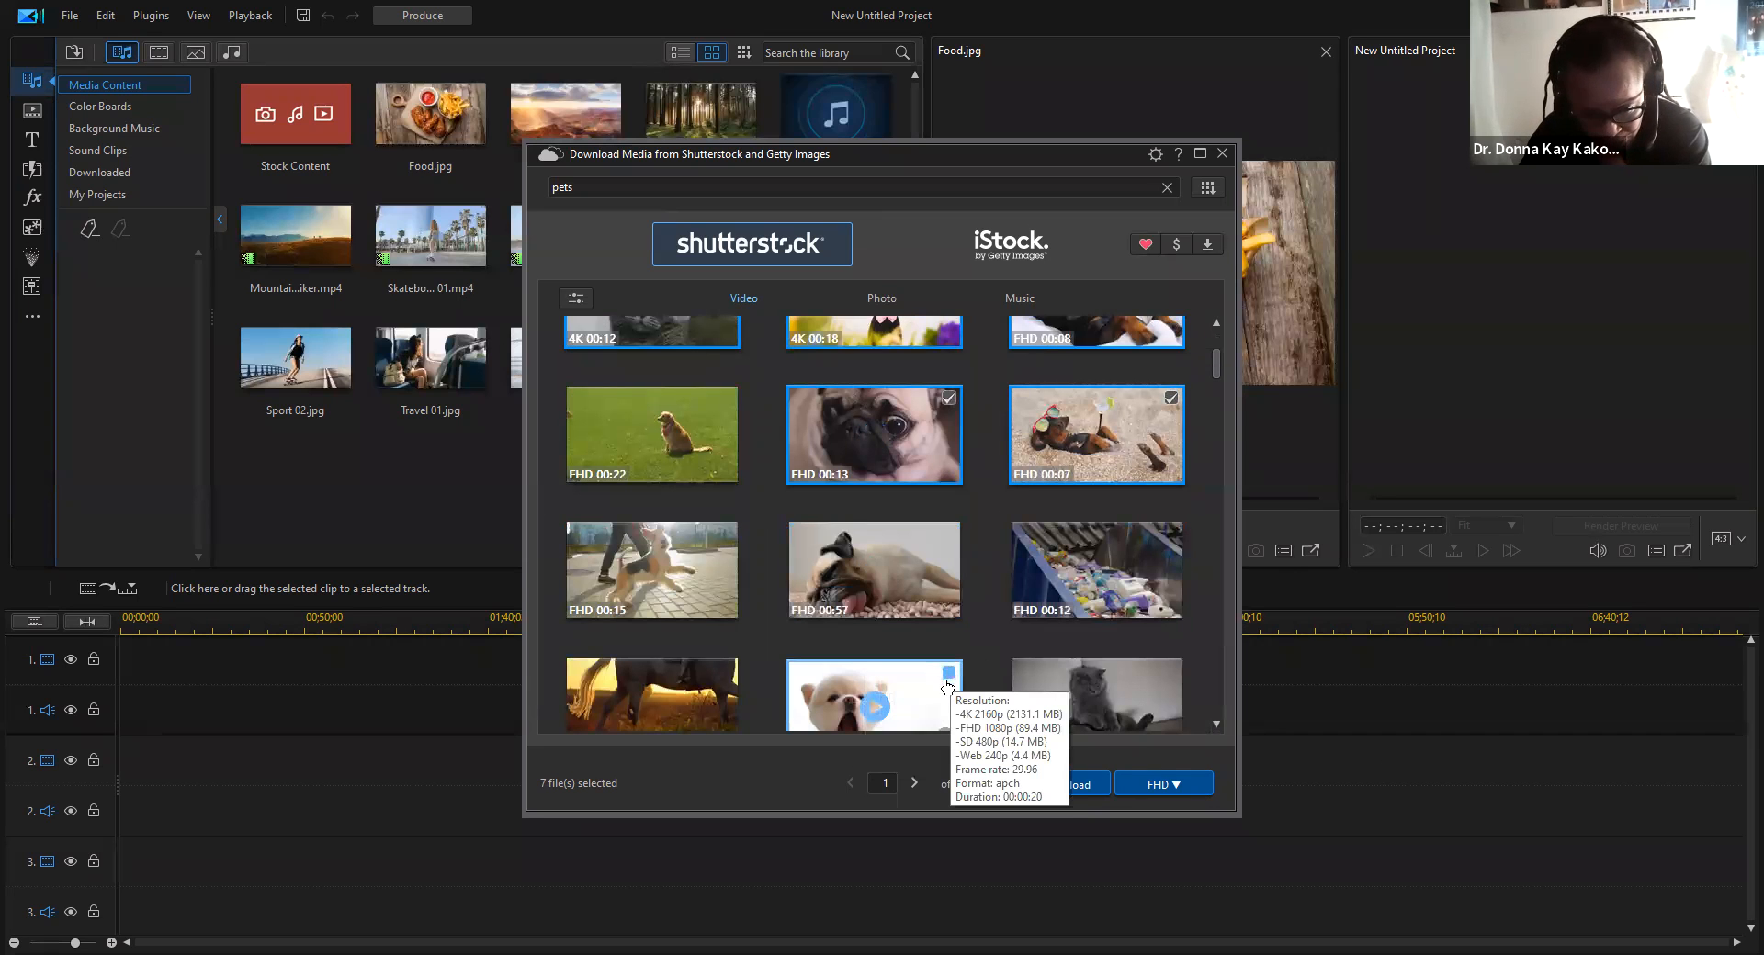
scroll(946, 685, down, 3)
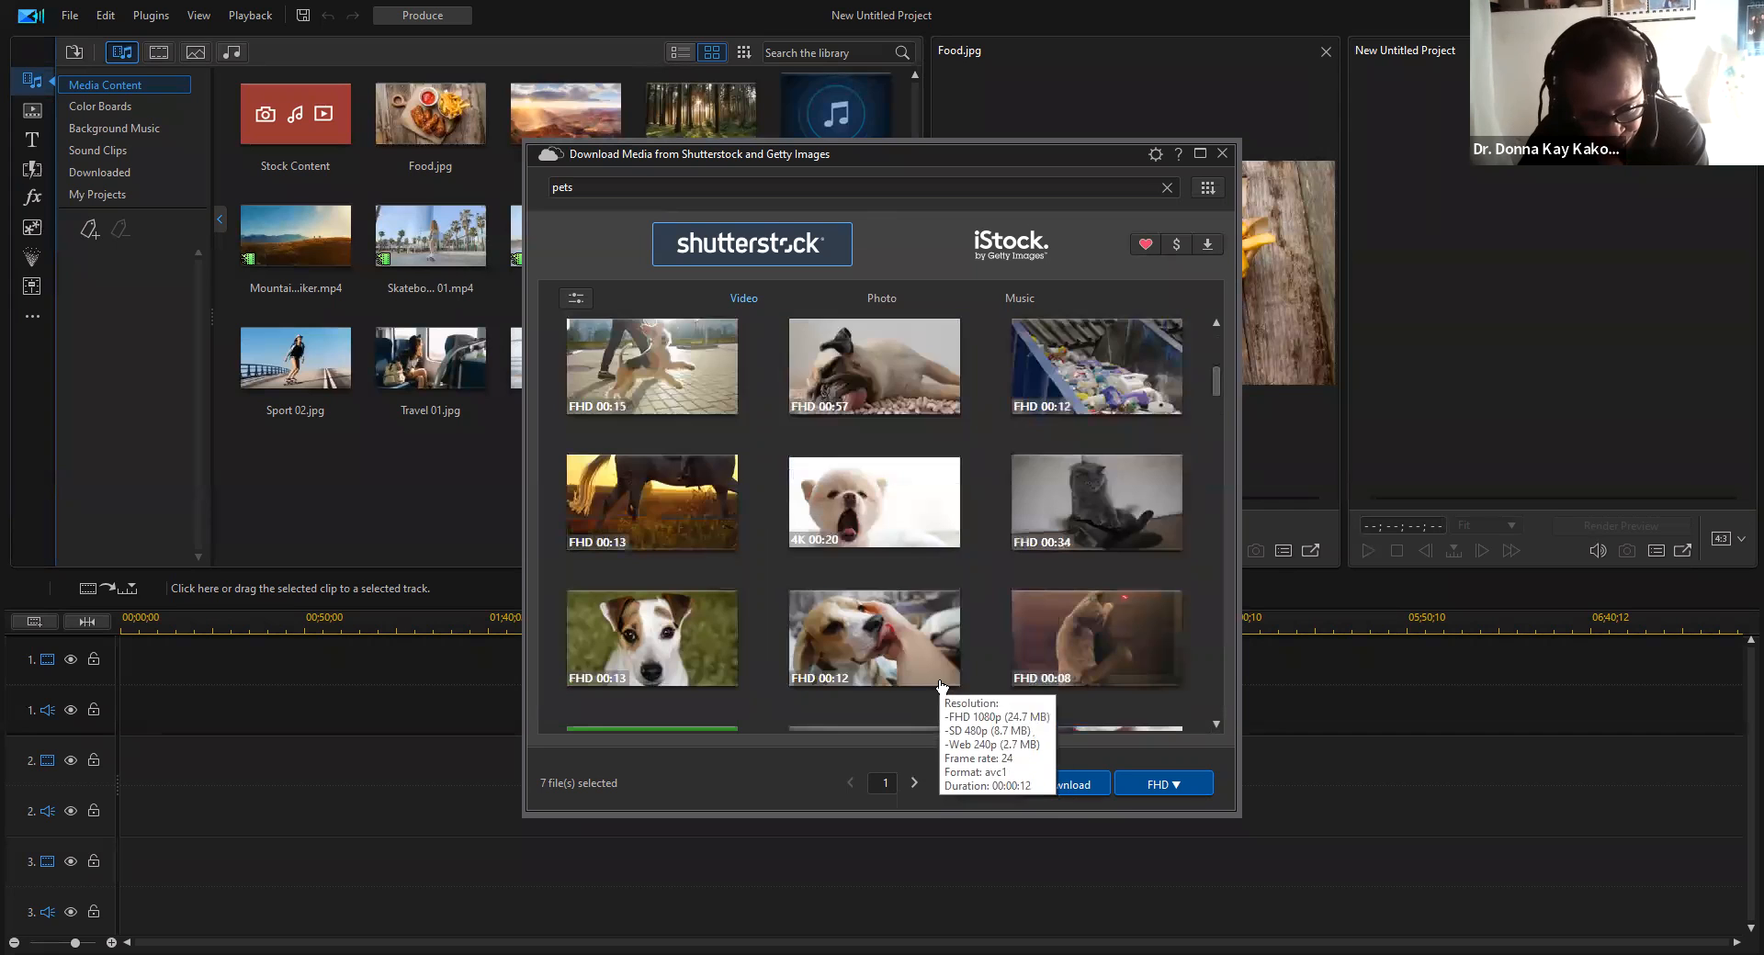
click(932, 675)
click(716, 665)
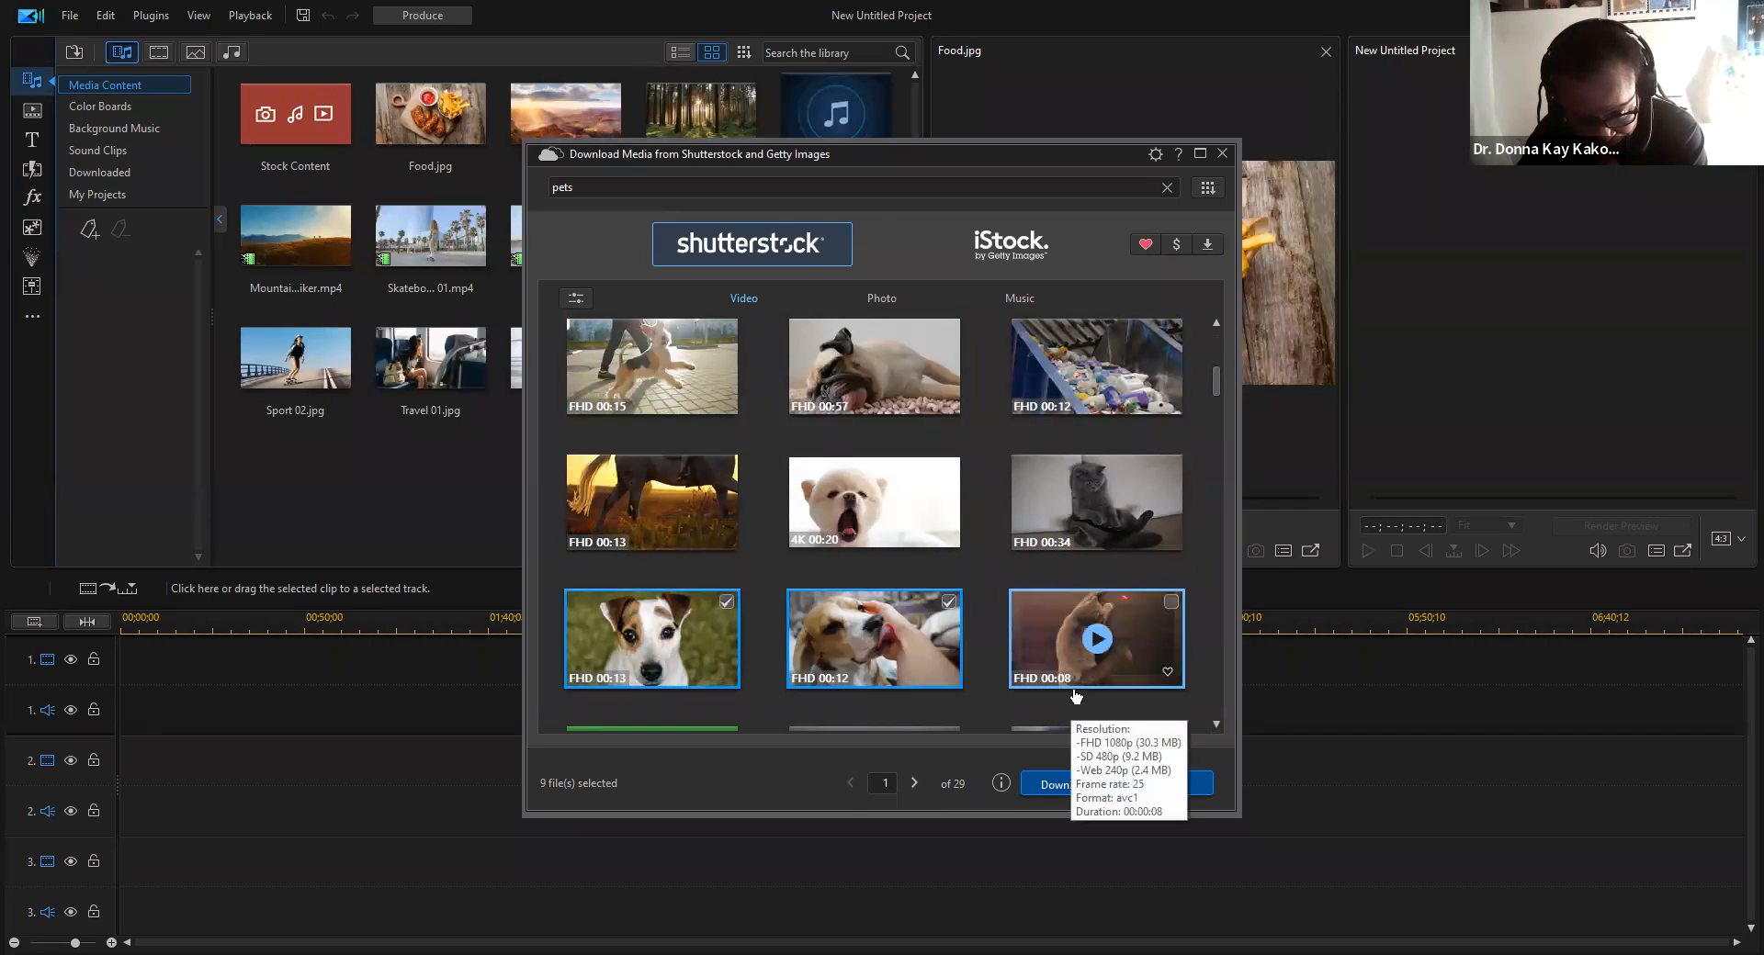
scroll(1075, 694, down, 3)
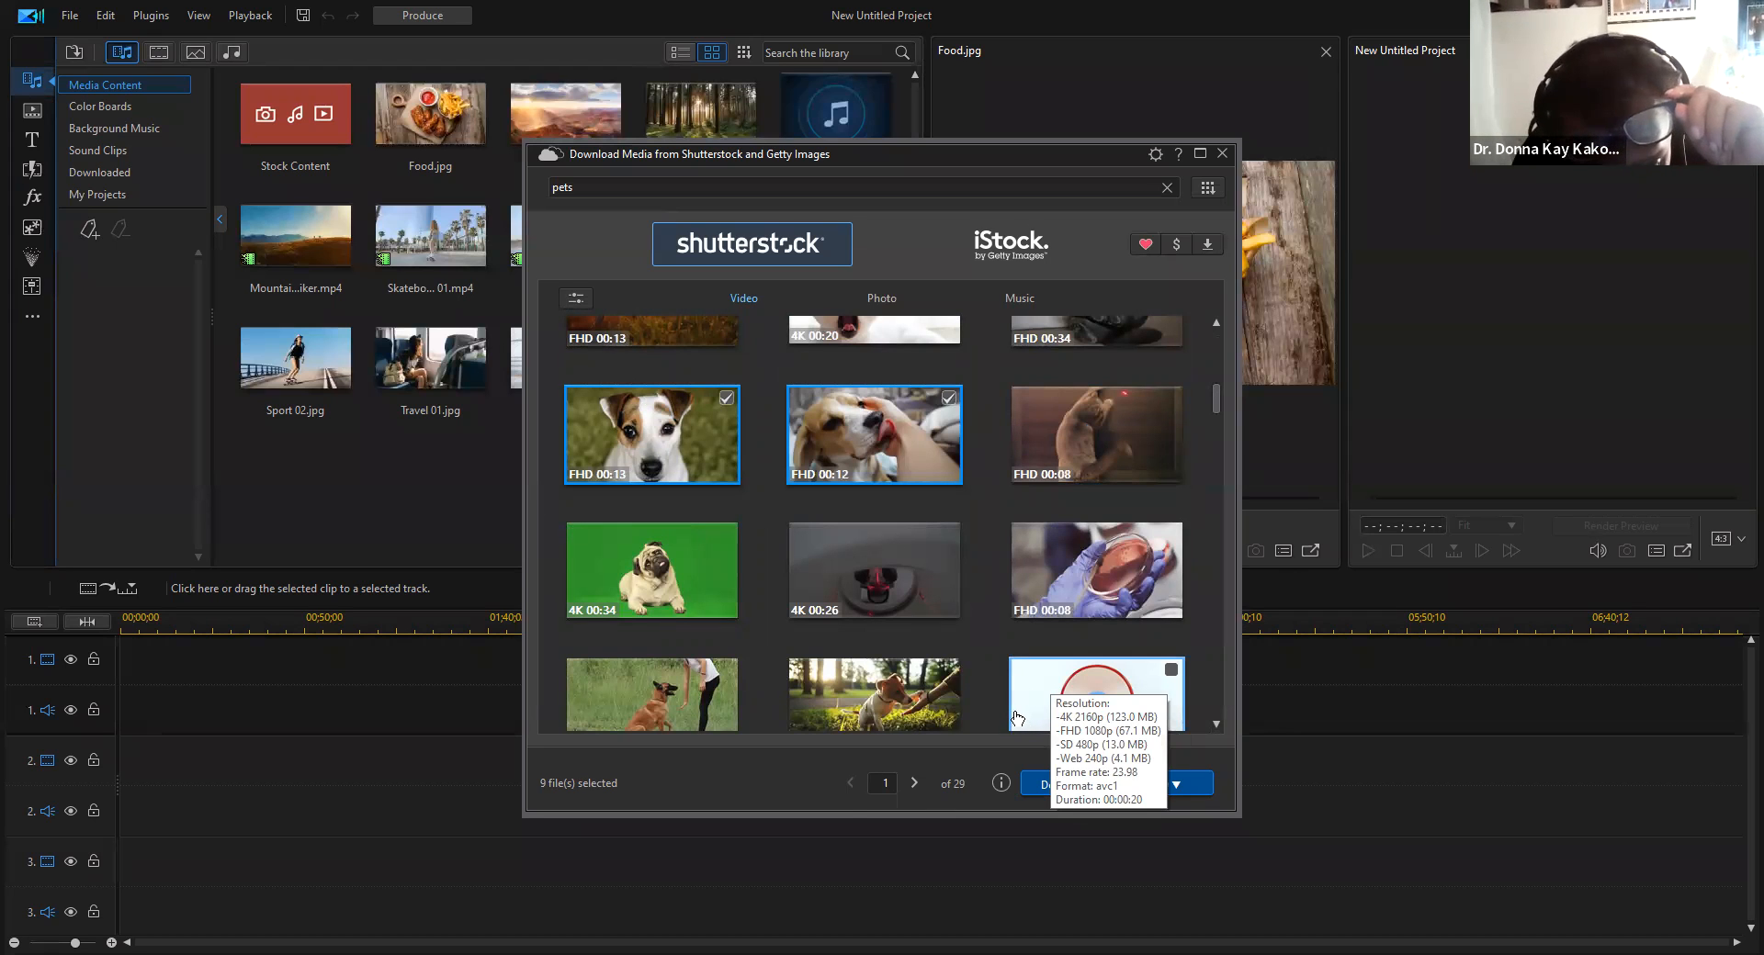
scroll(991, 711, down, 3)
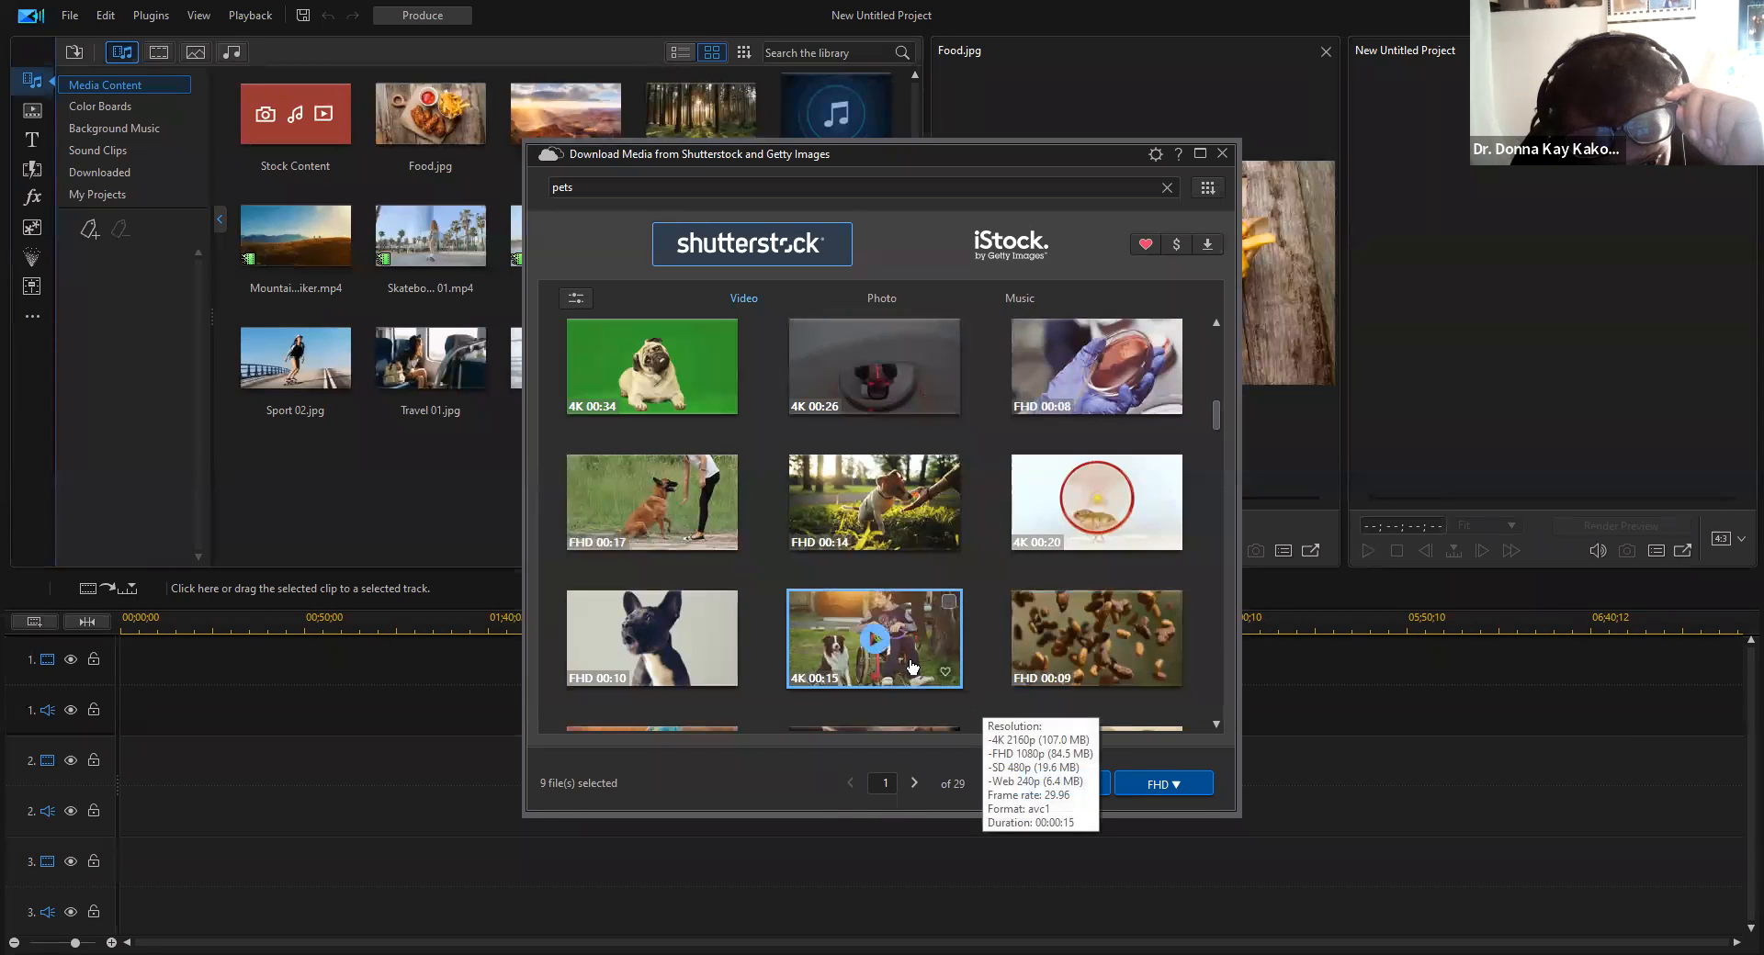
click(929, 684)
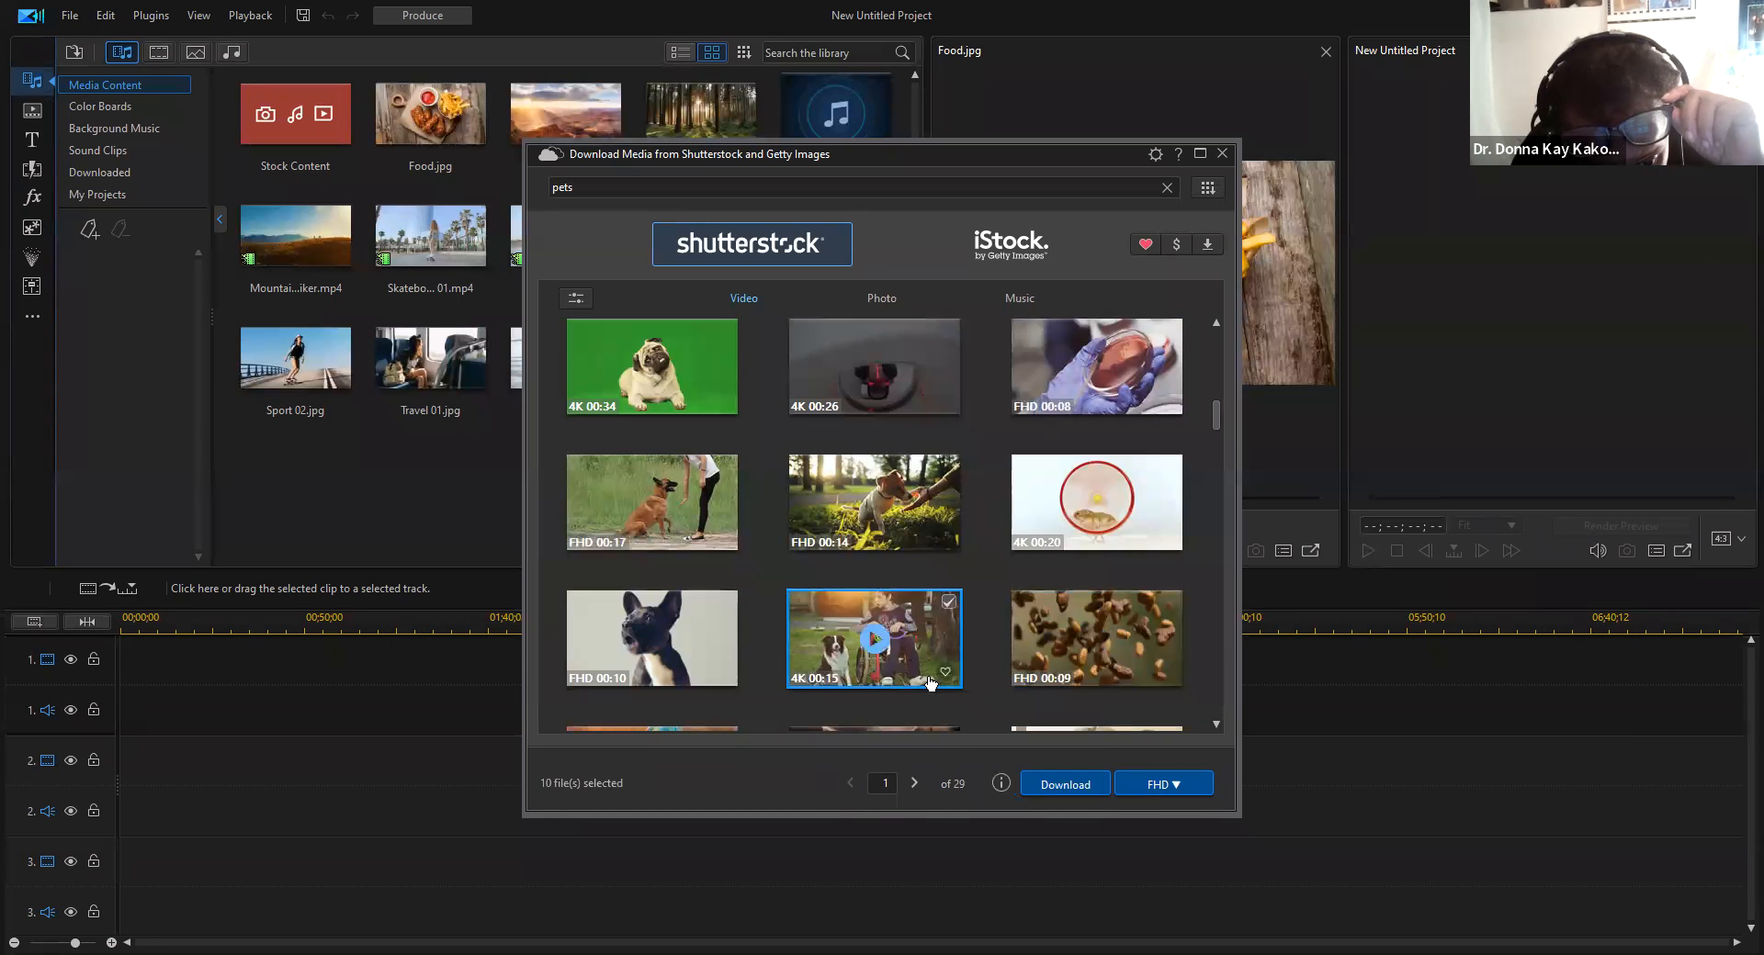
click(1072, 788)
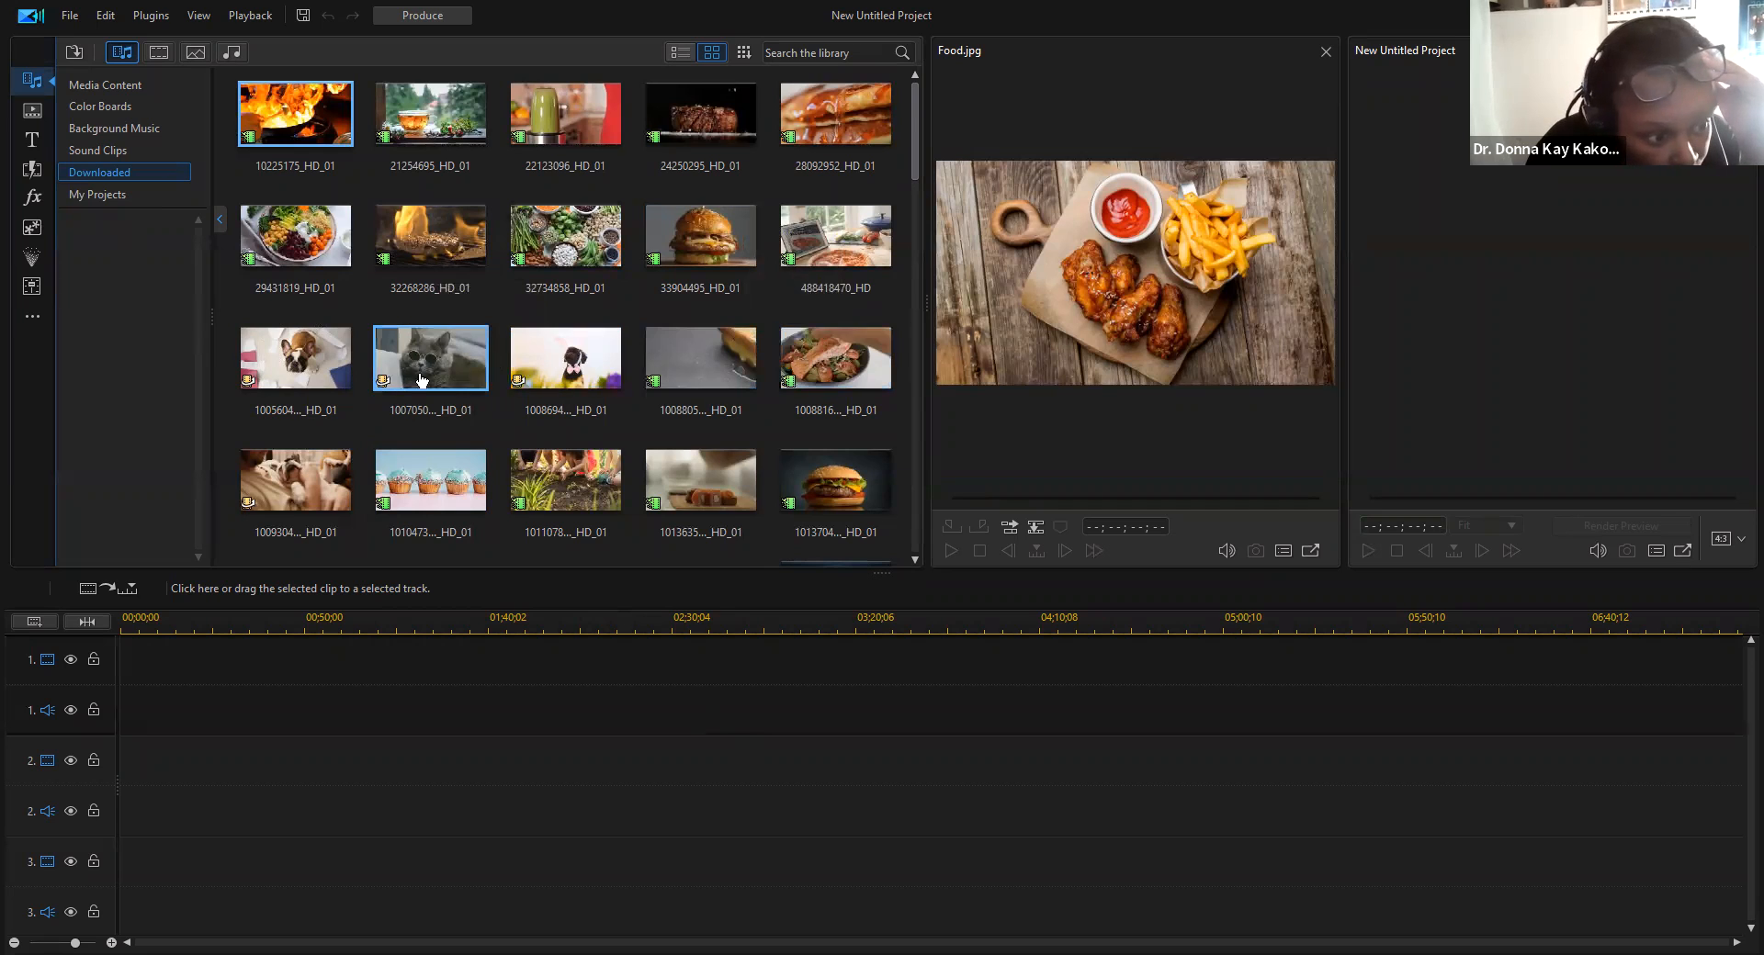
Step: Place the French bulldog clip at the start of video track 1 and change the project aspect ratio to 16:9
drag(147, 675, 147, 675)
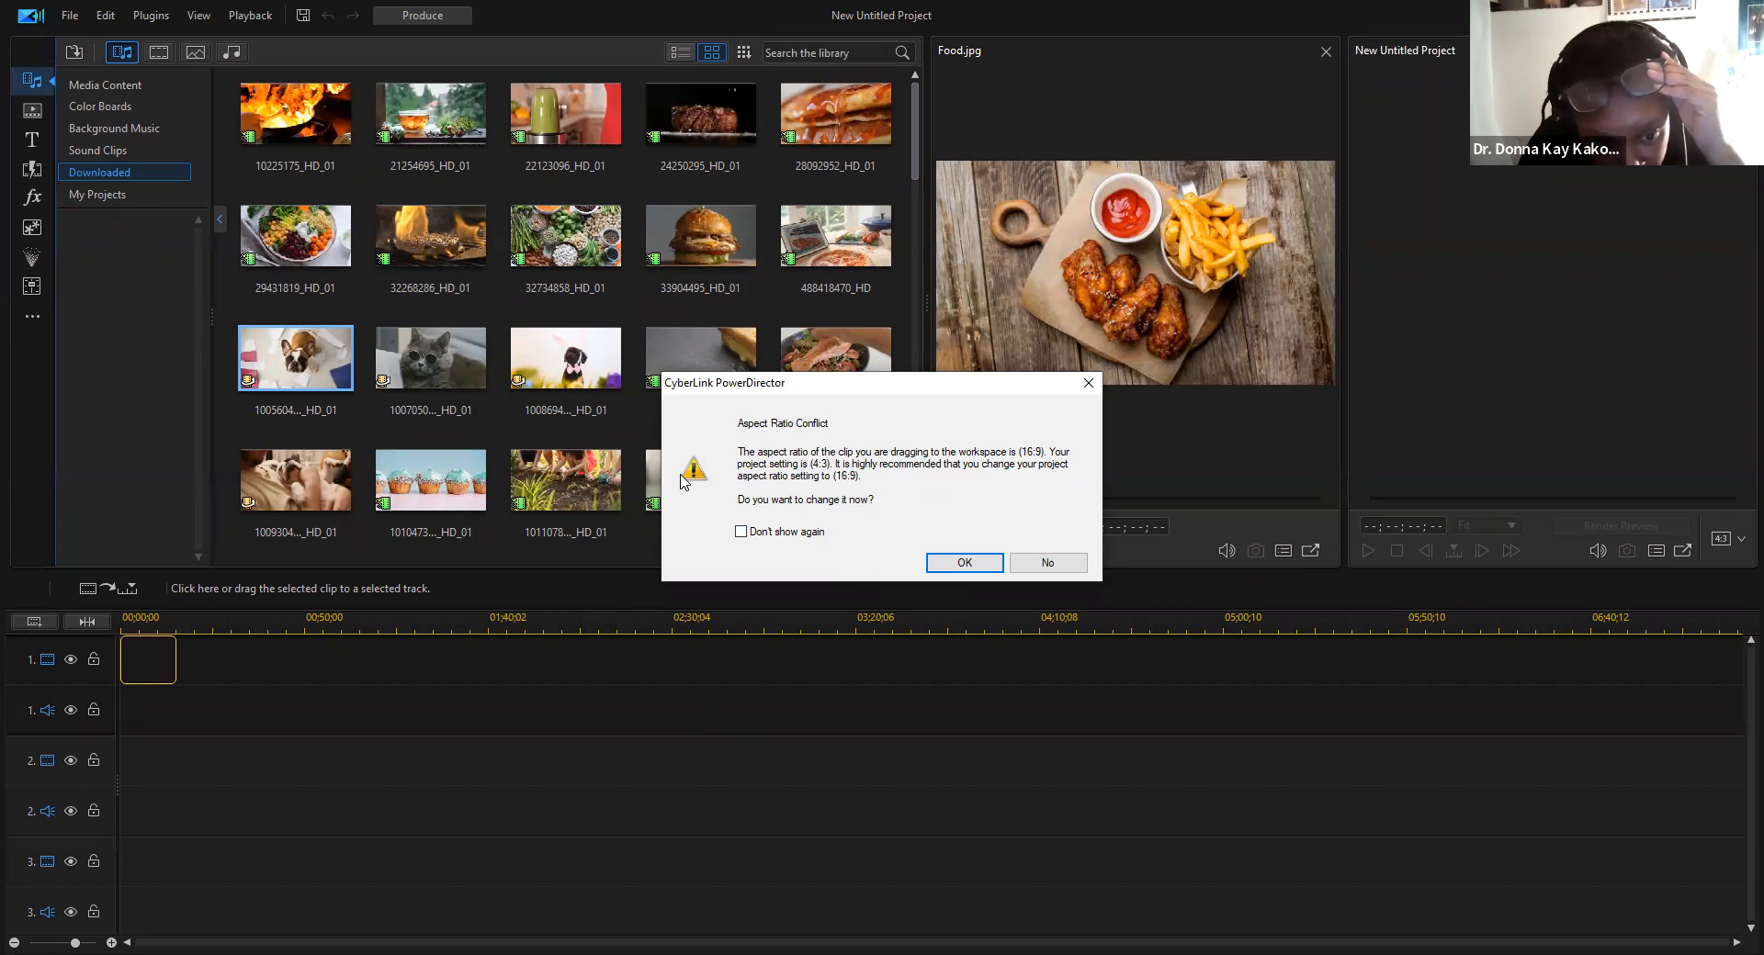
click(978, 567)
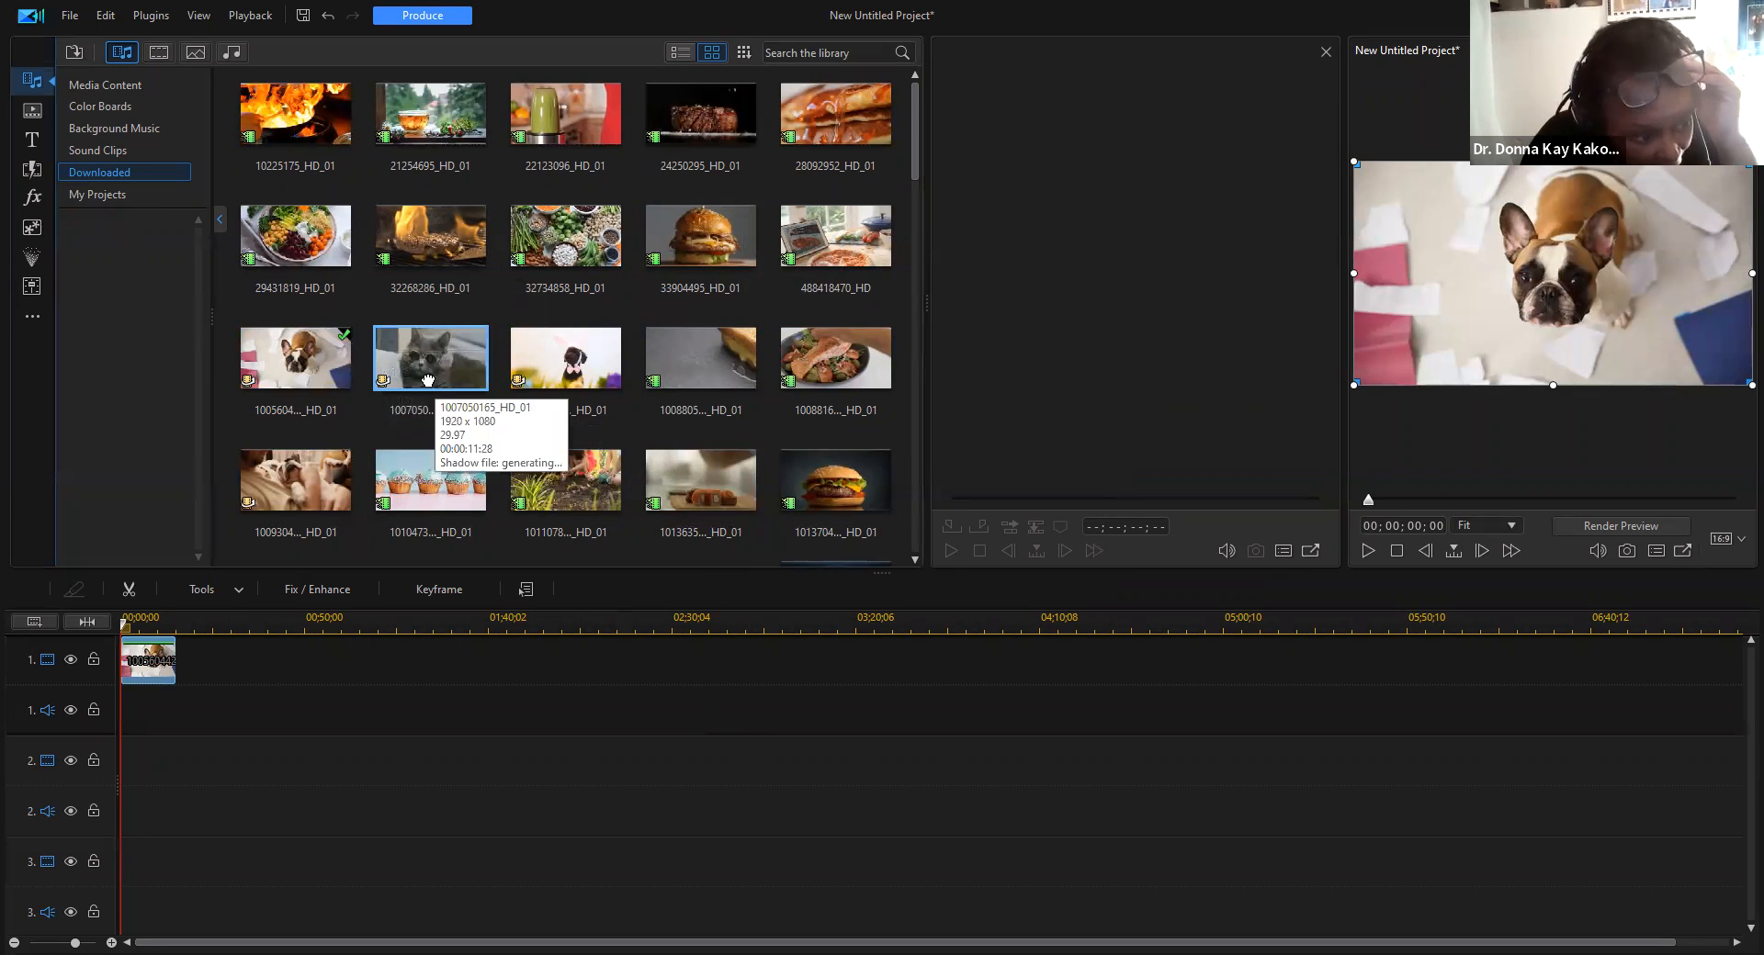
Step: Add the cat clip after the bulldog clip with a crossfade, and play the sequence from the start to check the transition
drag(418, 385, 162, 641)
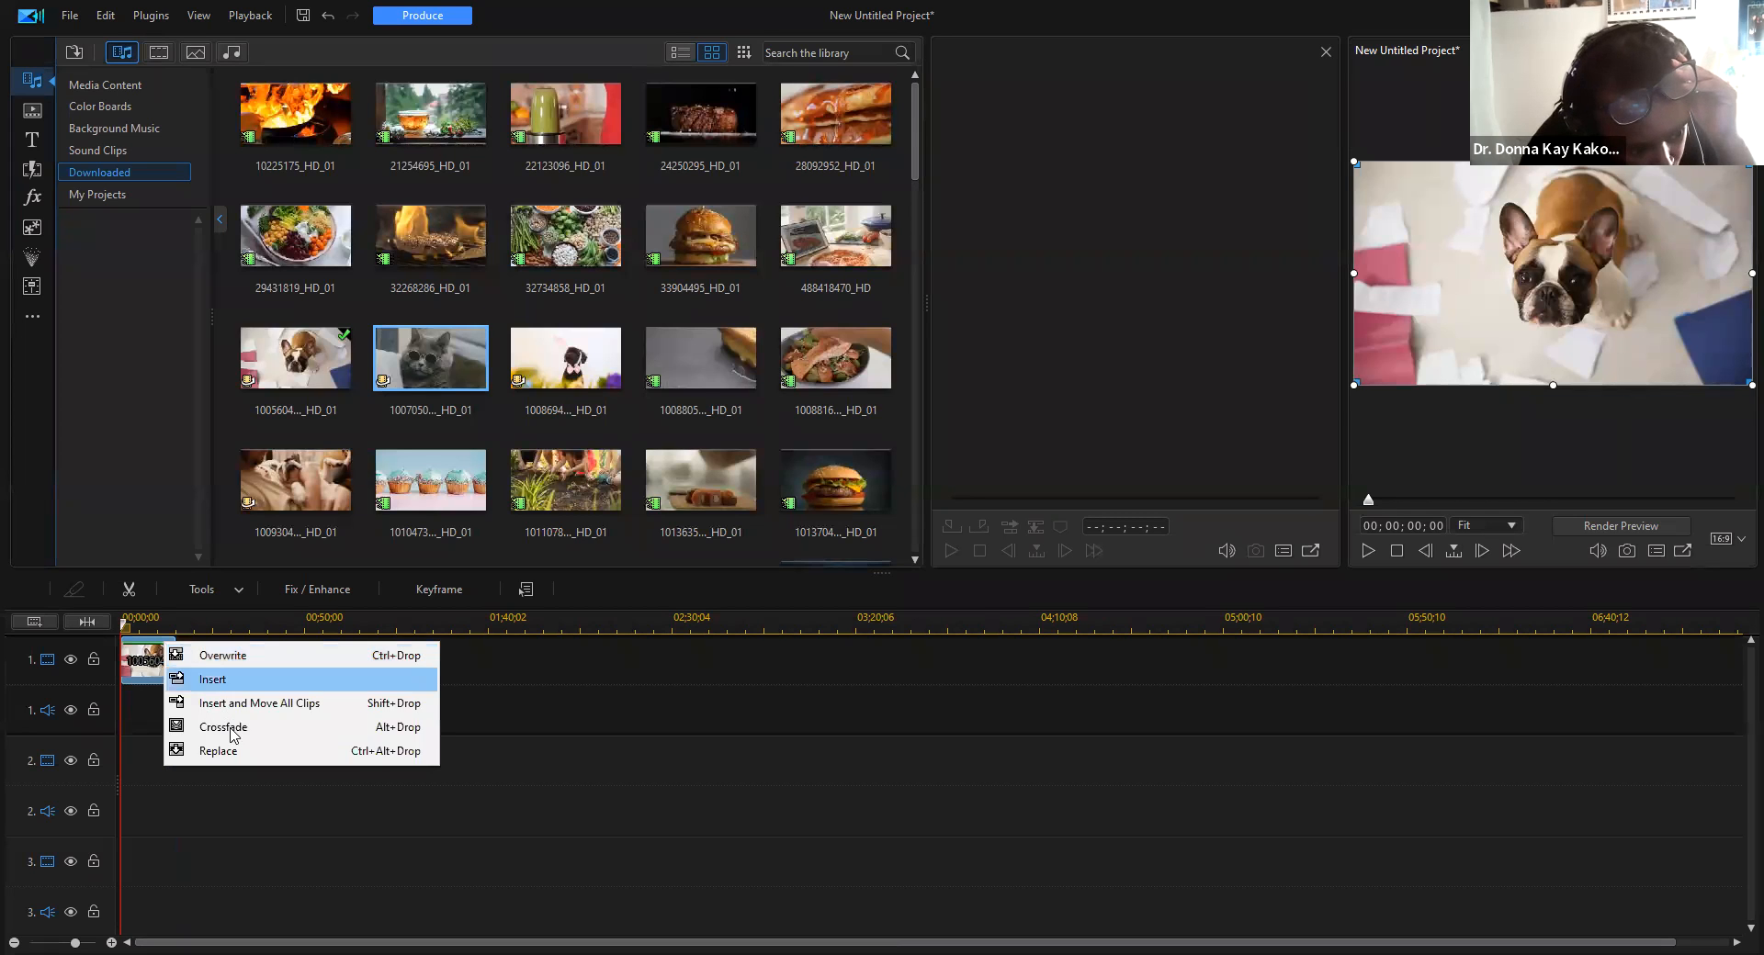
click(234, 724)
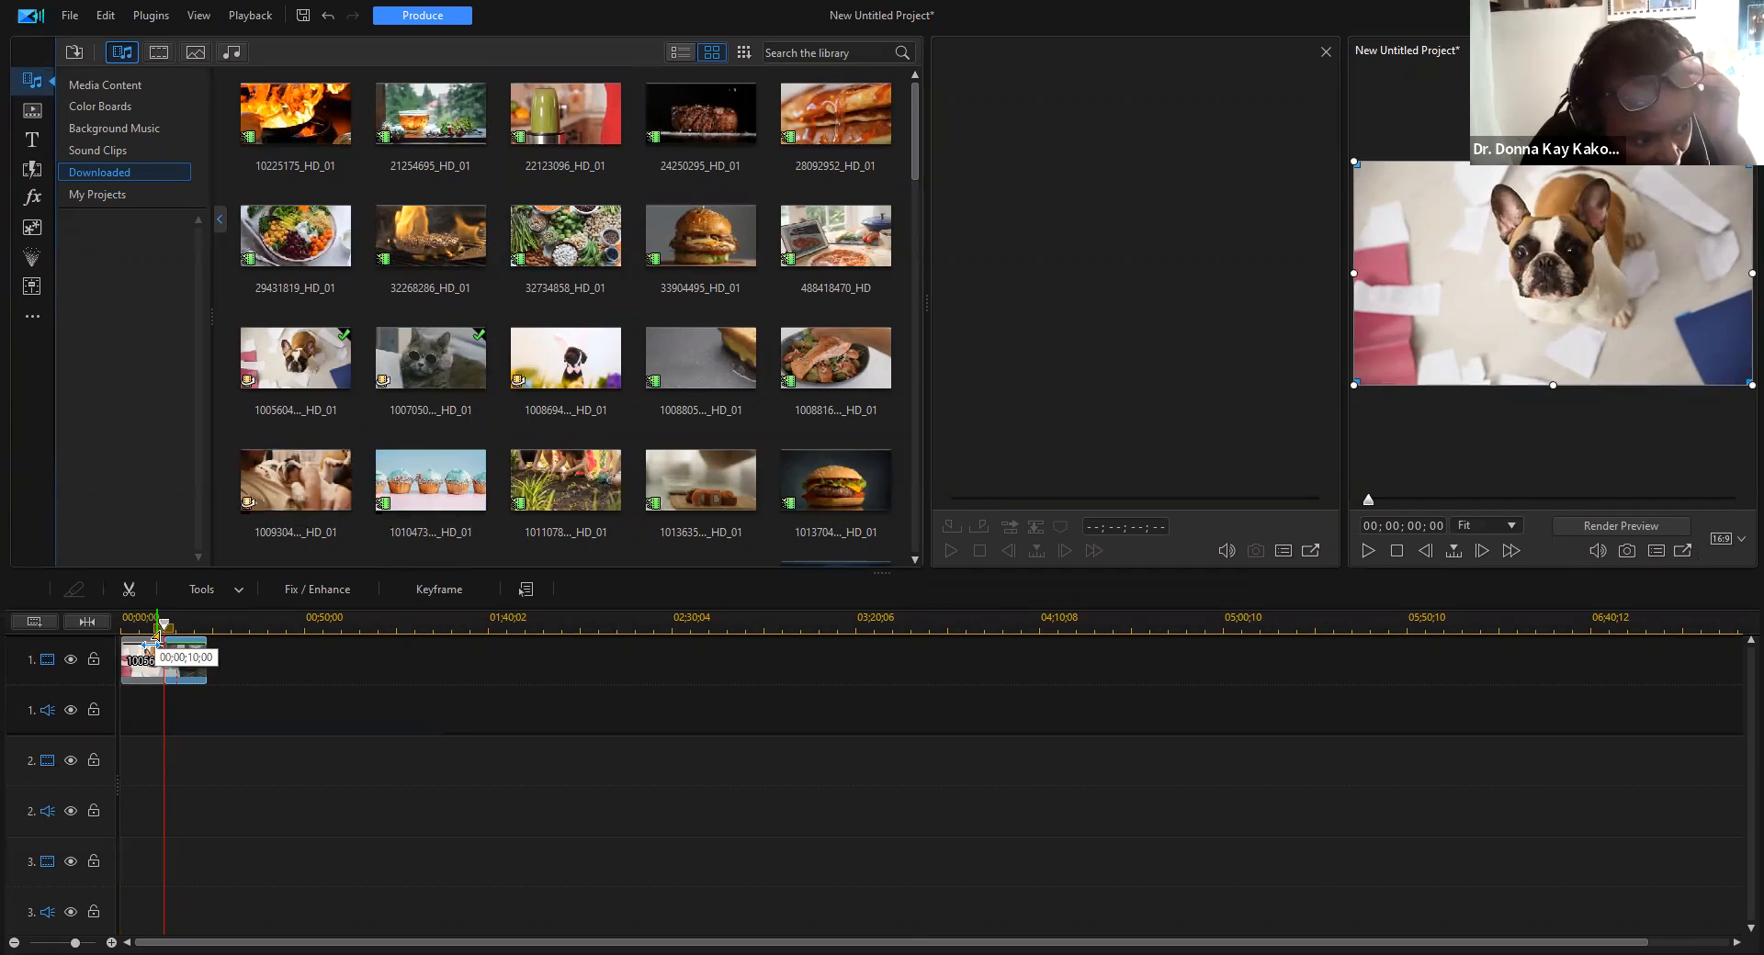
drag(164, 626, 88, 634)
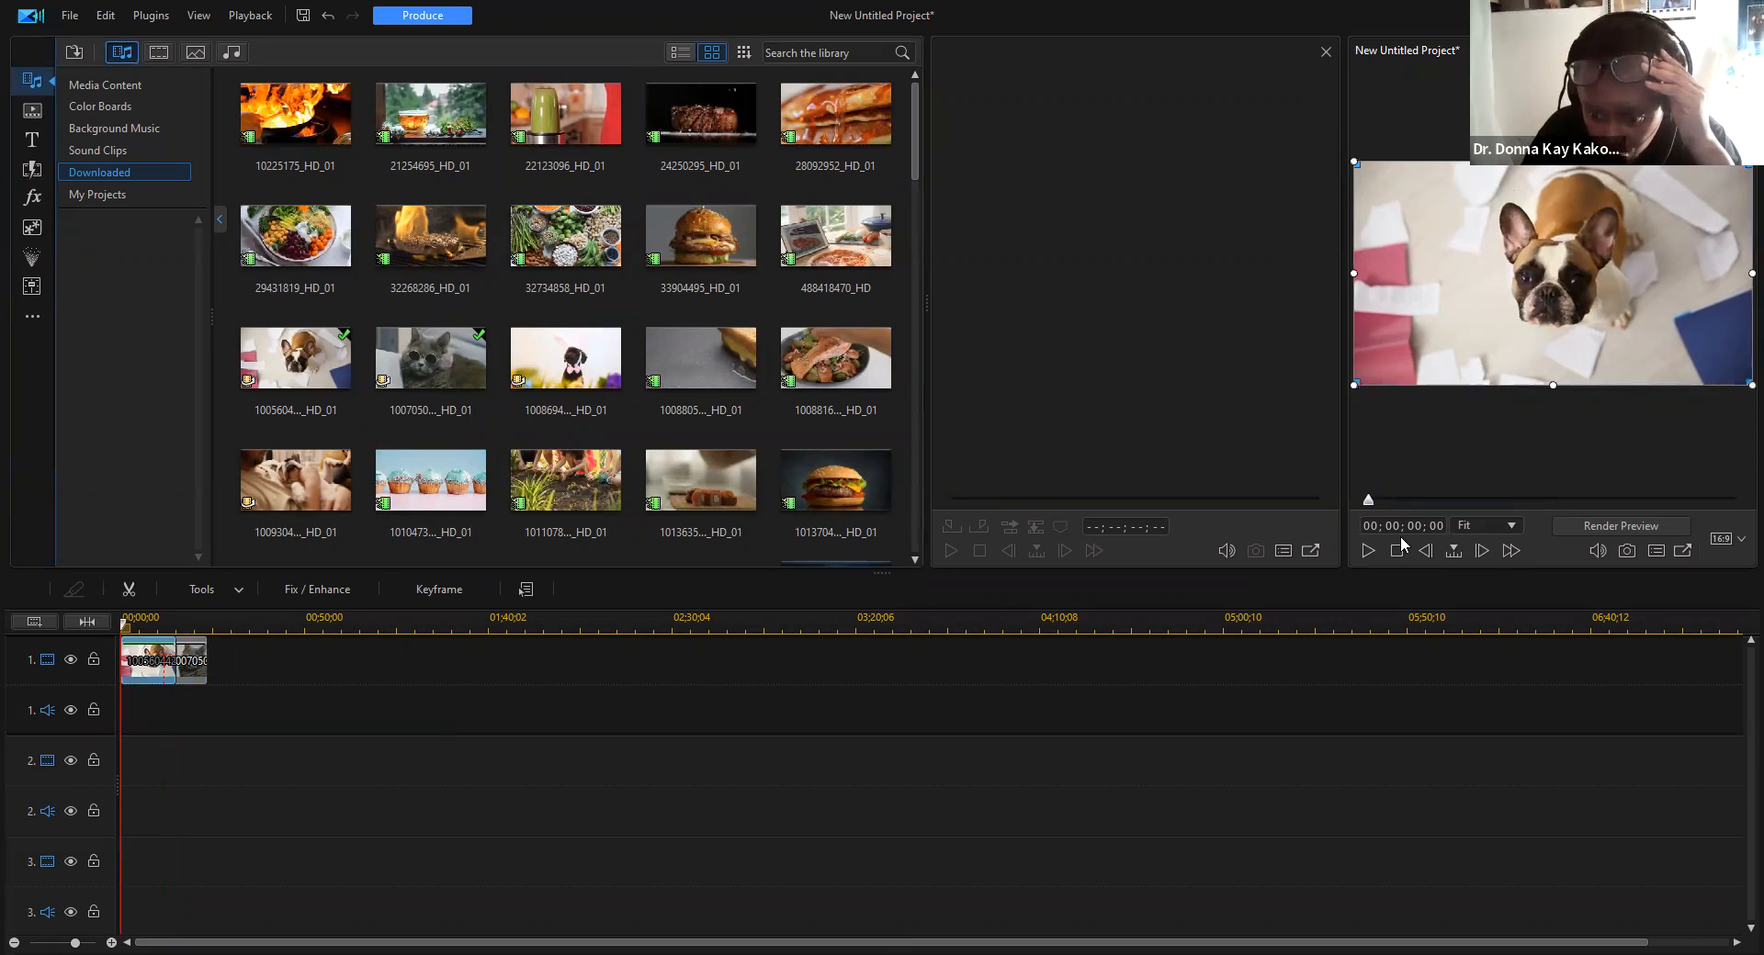
click(1366, 550)
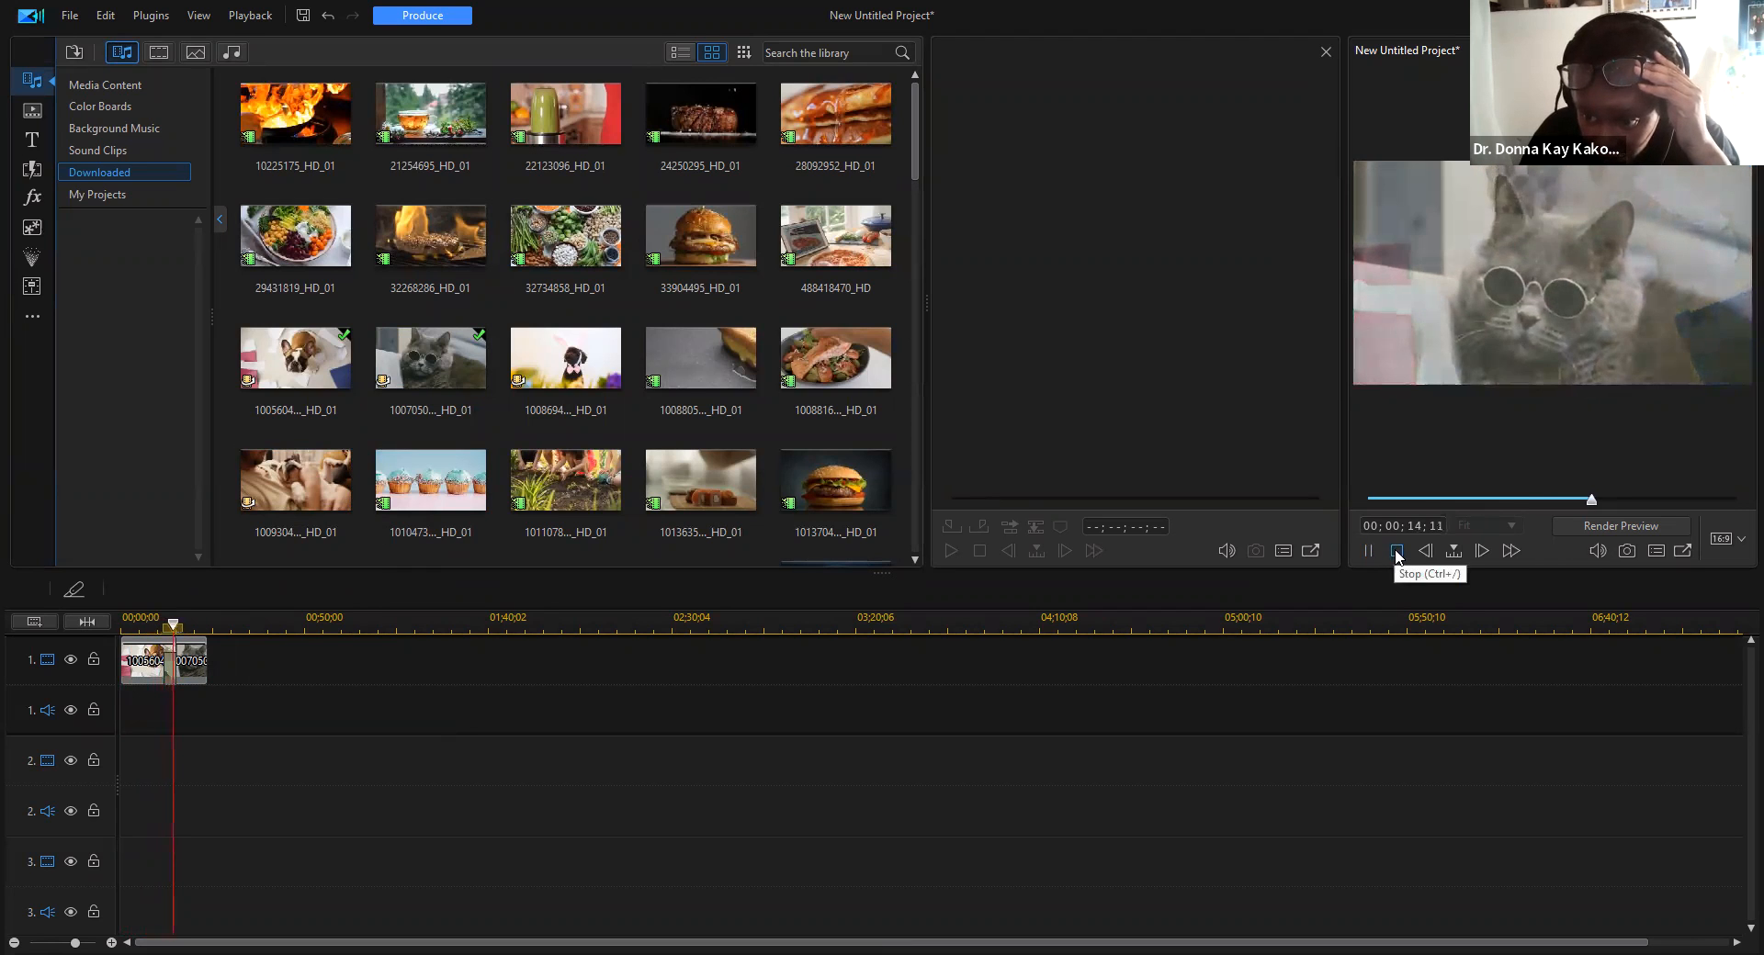
click(1396, 551)
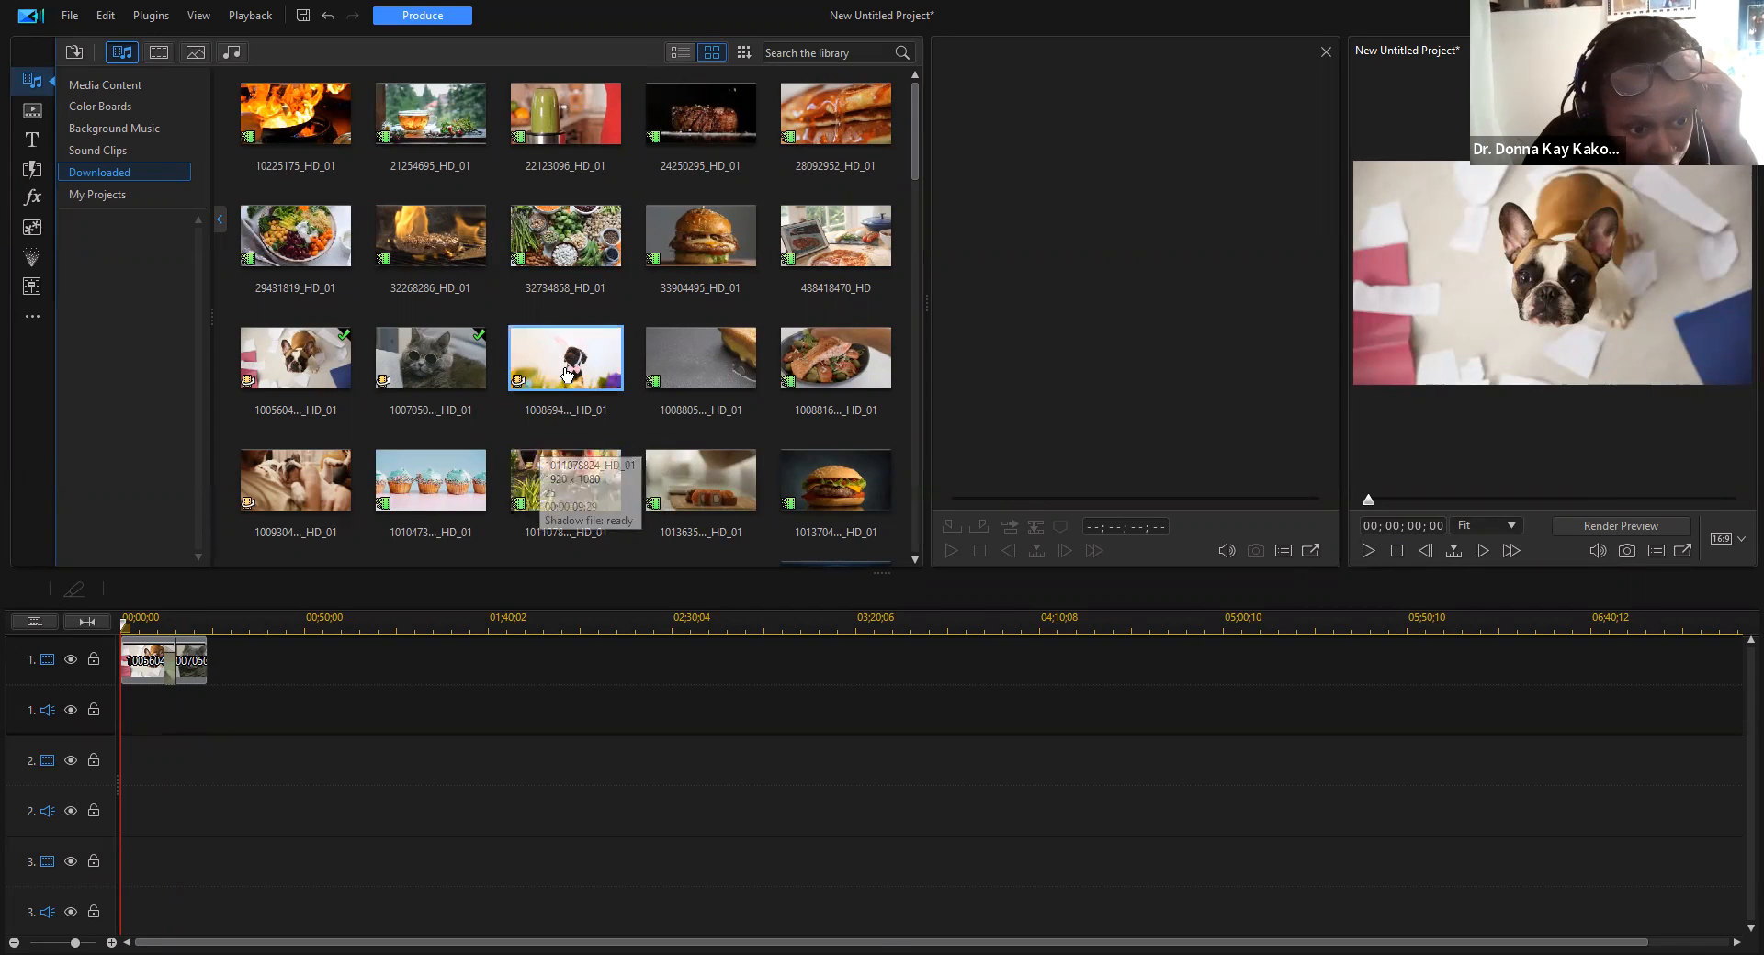
Step: Append the bunny-eared dog clip and the cuddled bulldog clip to video track 1, each overlapping the previous clip with a crossfade
drag(321, 588, 199, 673)
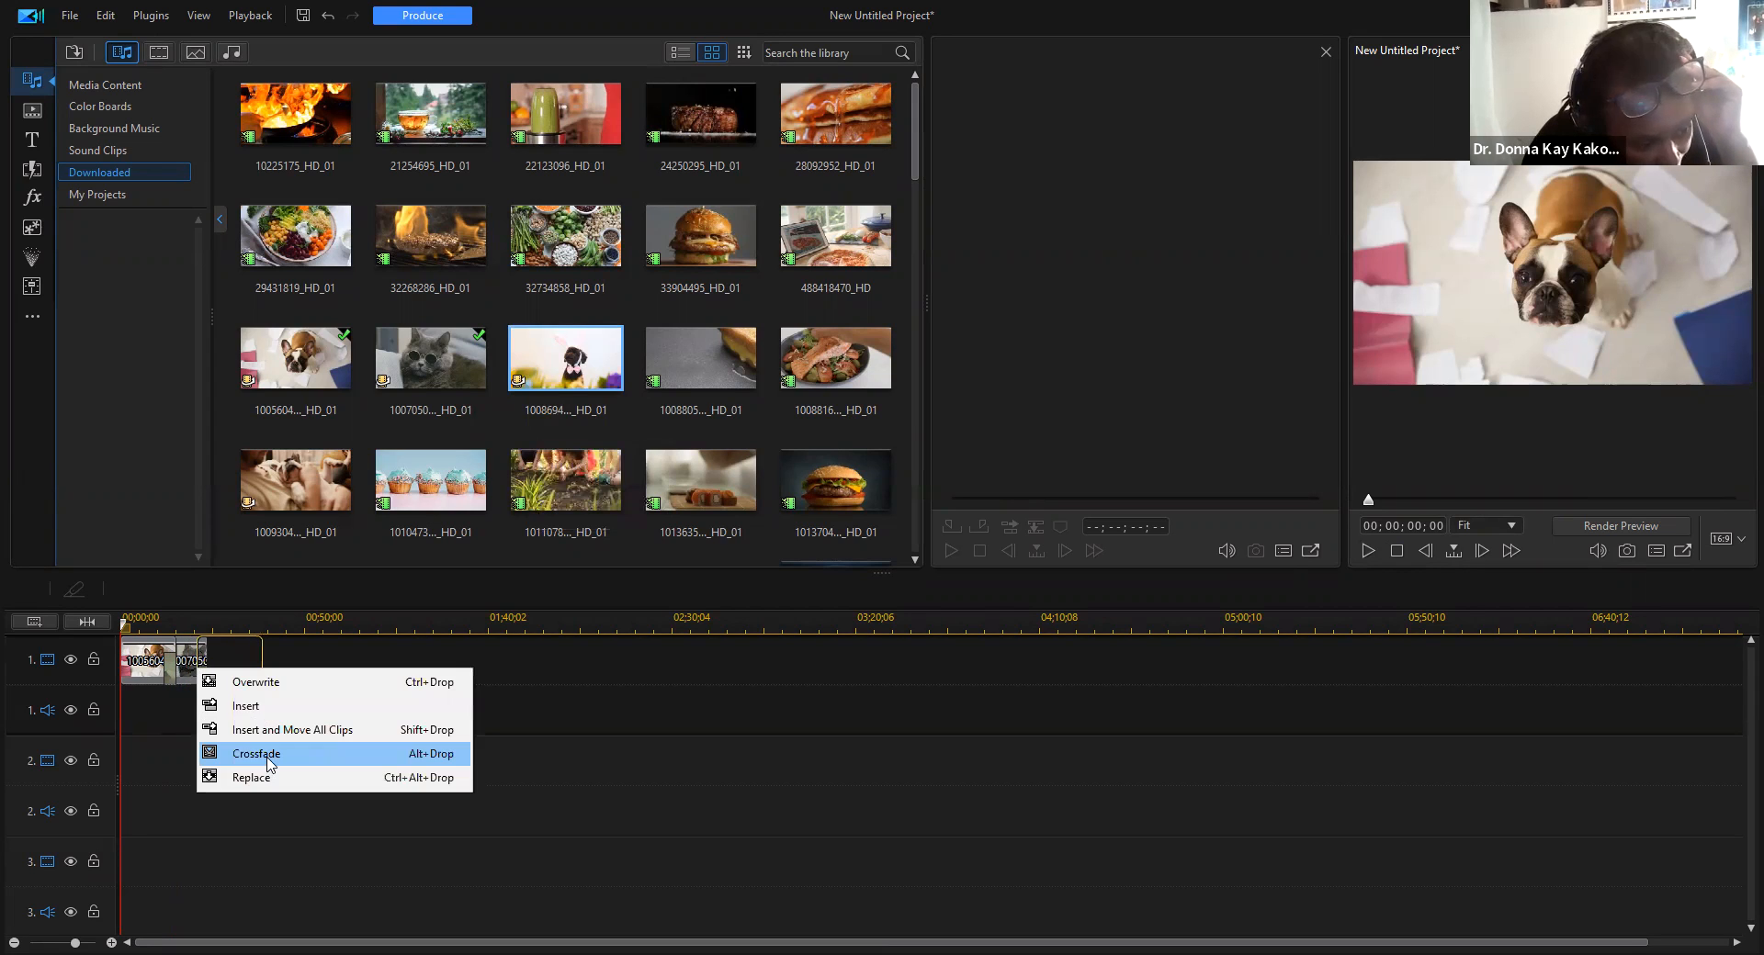
click(268, 759)
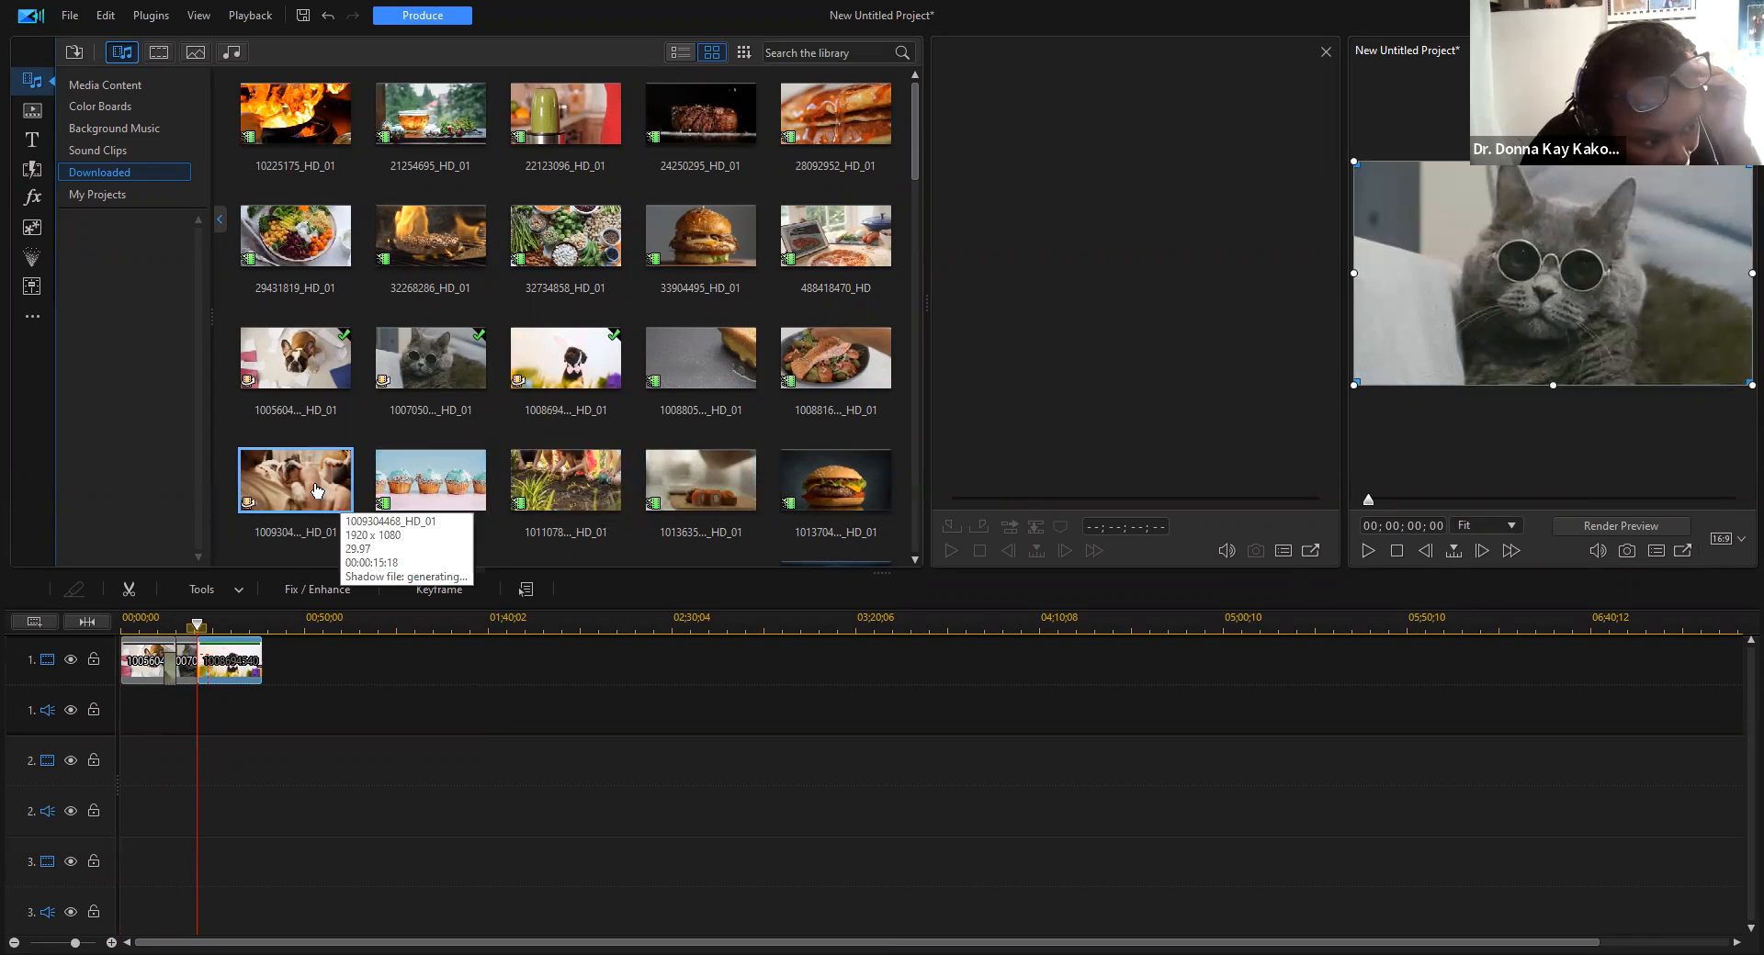
drag(315, 493, 248, 674)
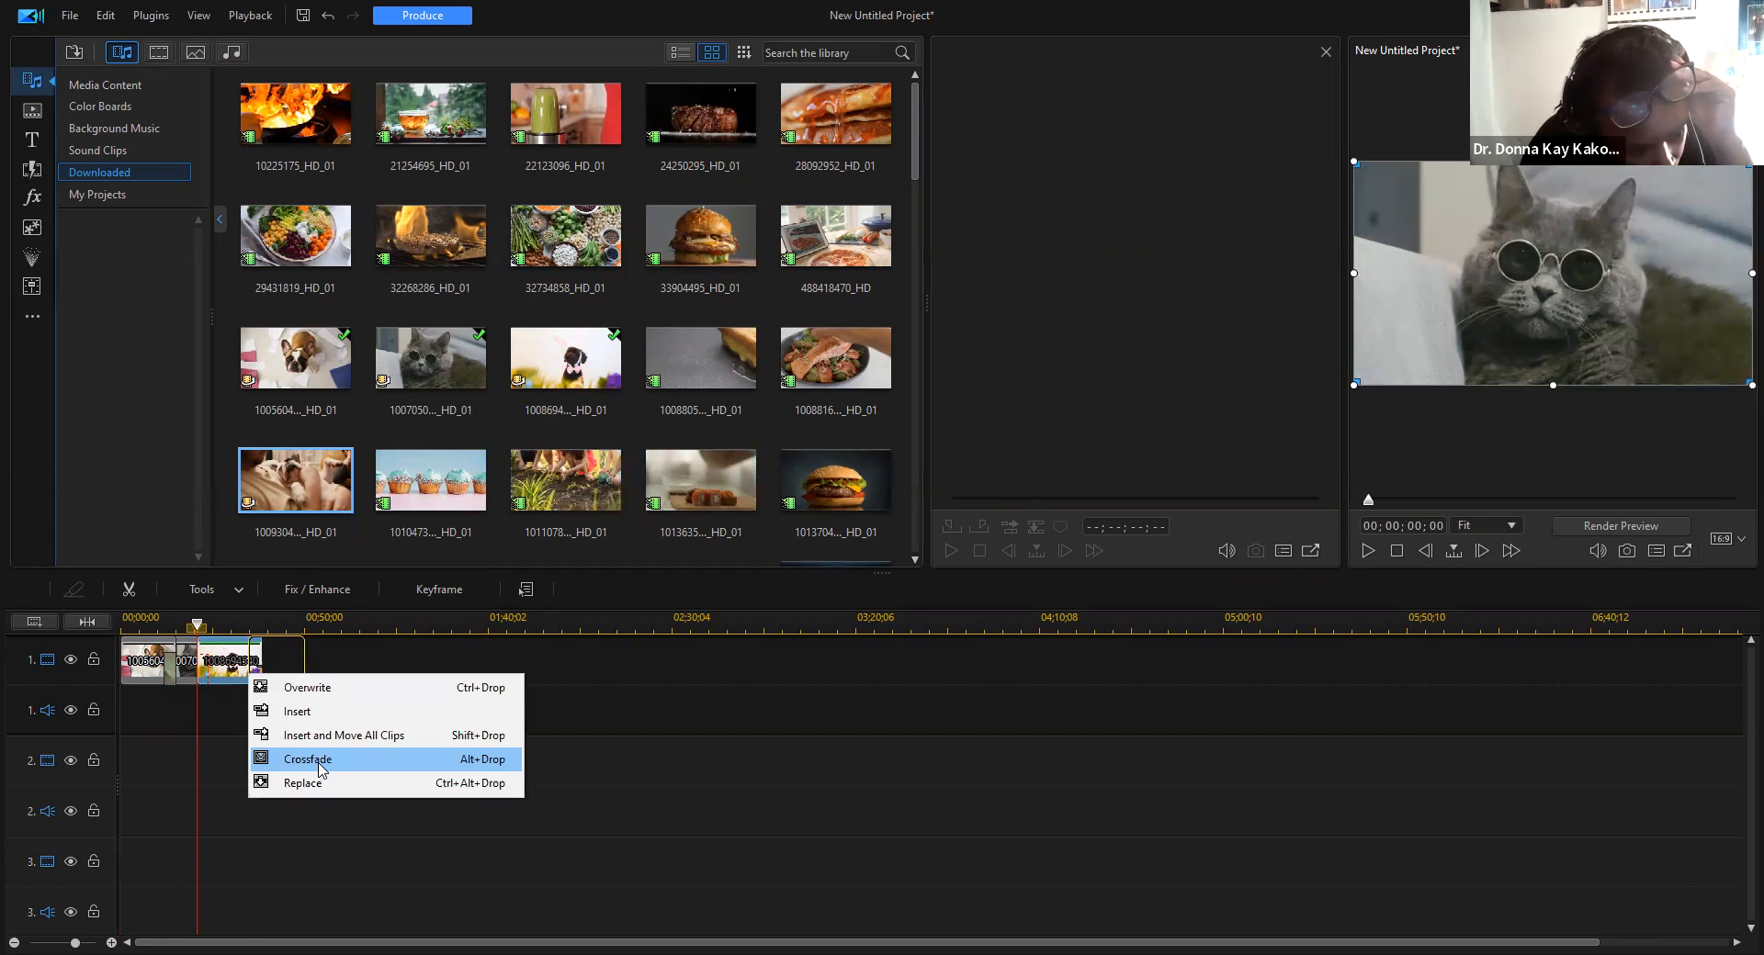
click(321, 760)
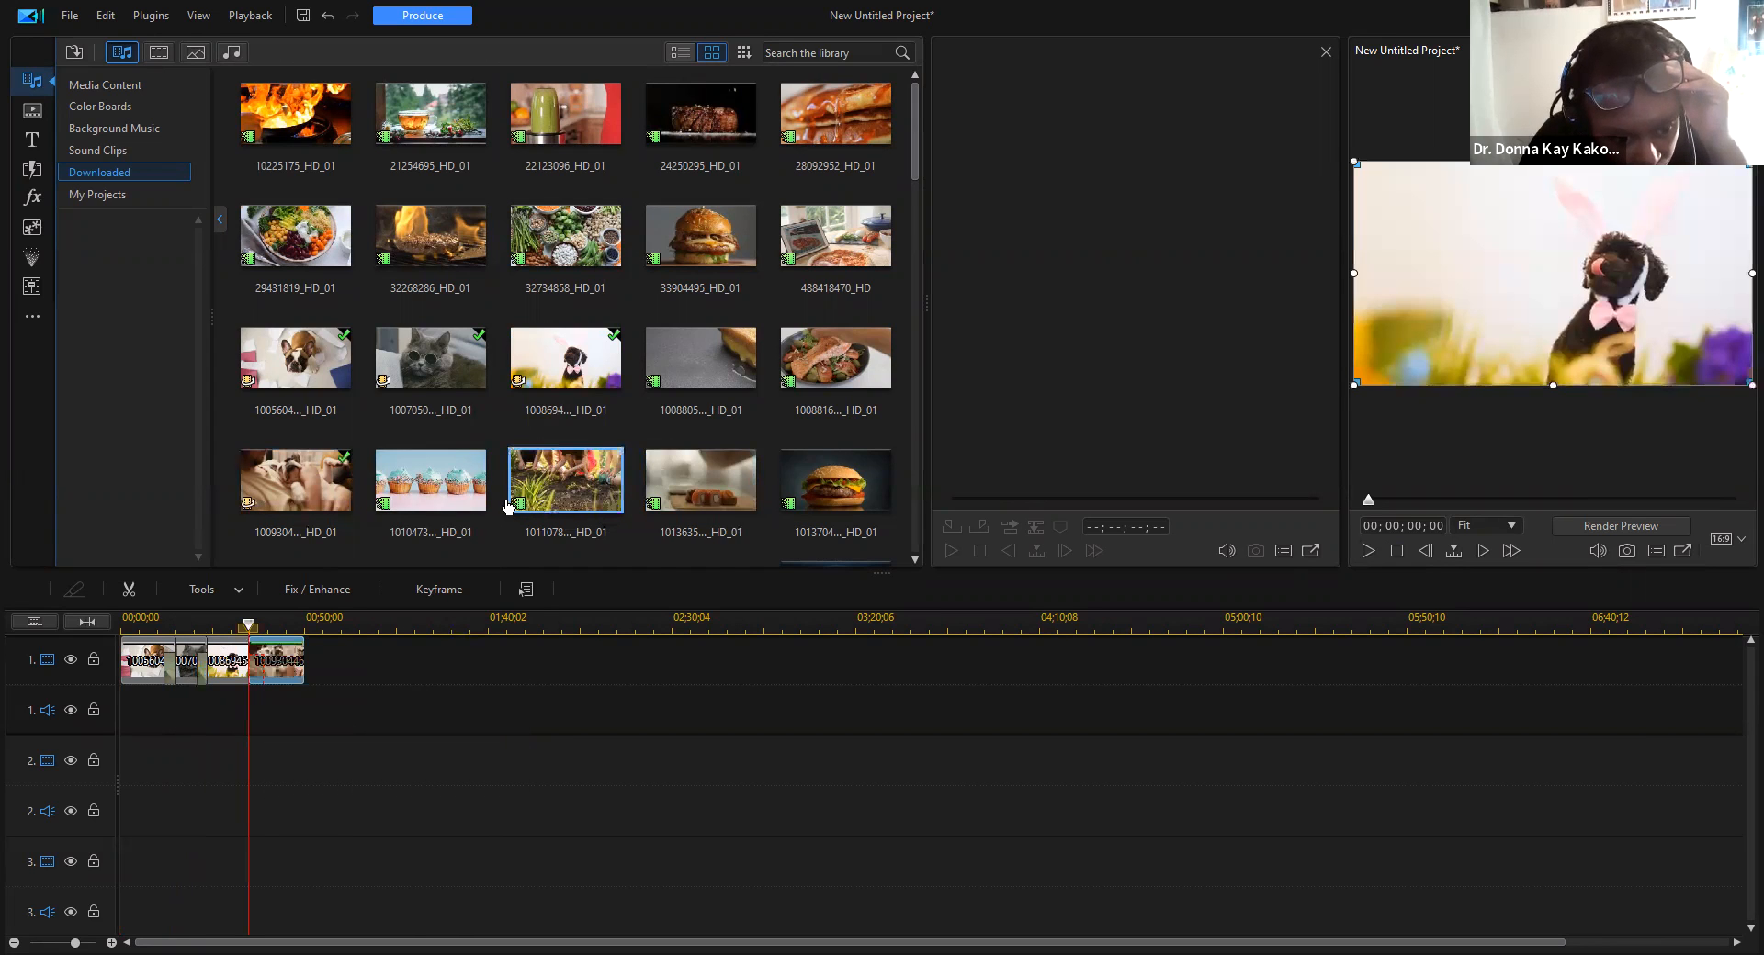
Step: Append the black puppy lying in bed to the end of video track 1 with a crossfade
scroll(507, 506, down, 3)
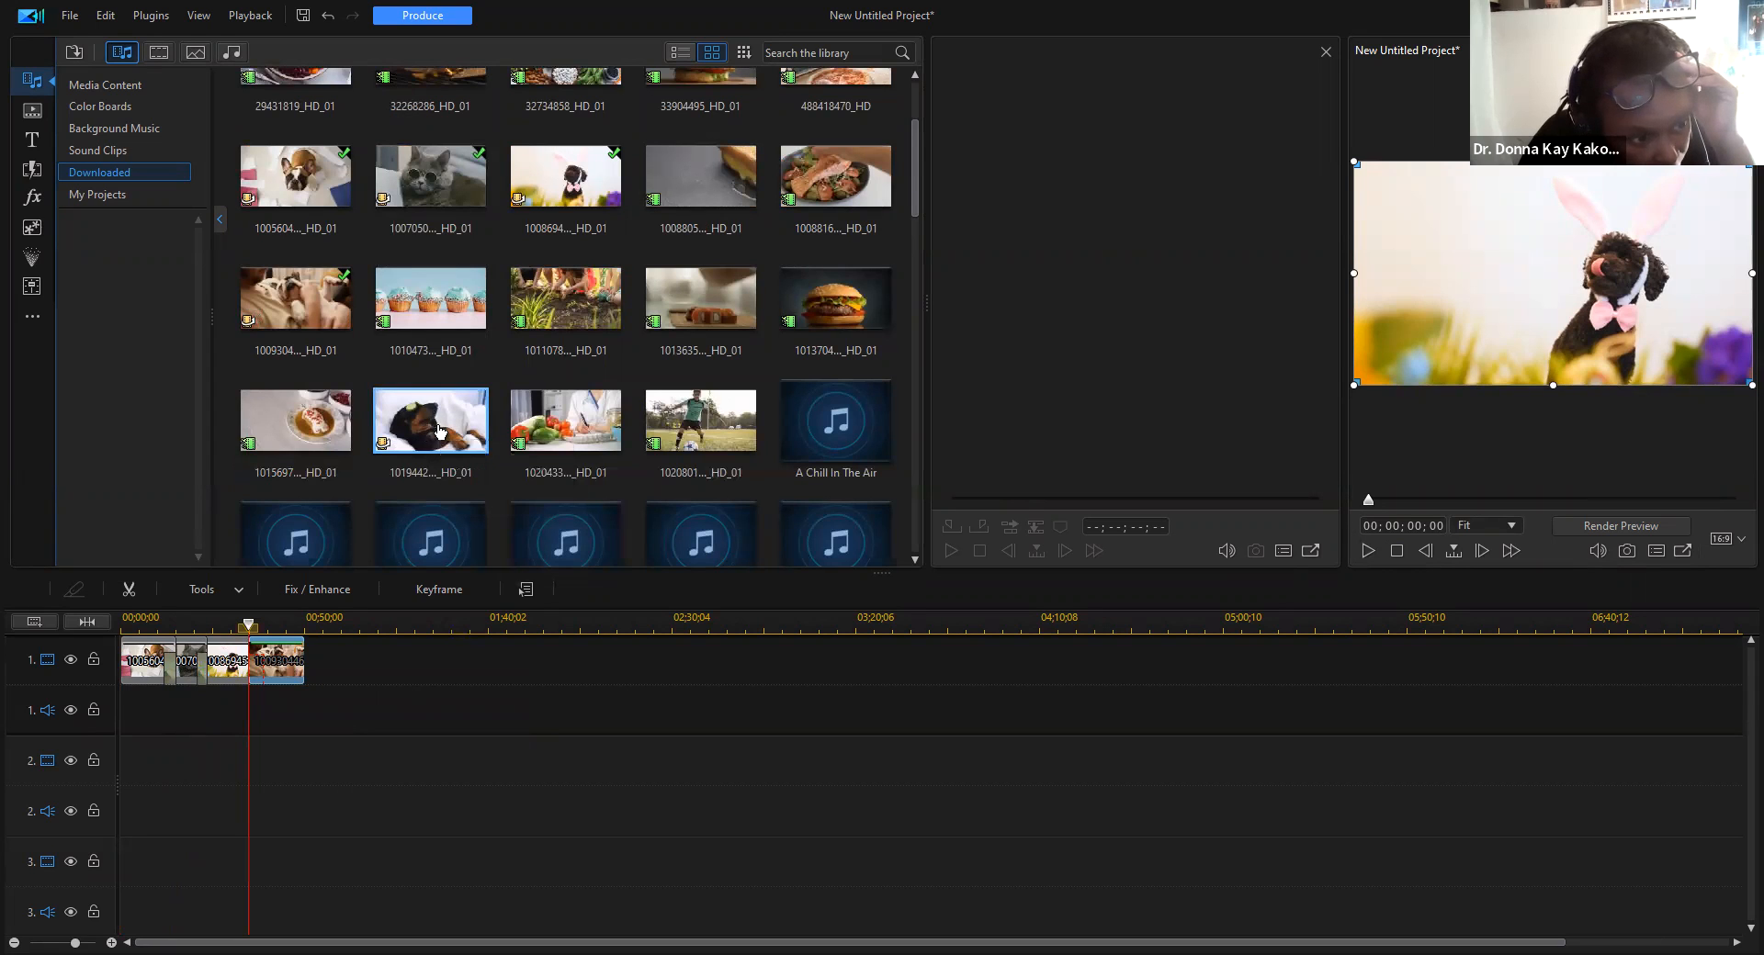
drag(329, 632, 294, 650)
drag(347, 744, 351, 739)
Step: Look through the Downloaded, Media Content and My Projects libraries for the remaining pet clips
scroll(563, 475, down, 2)
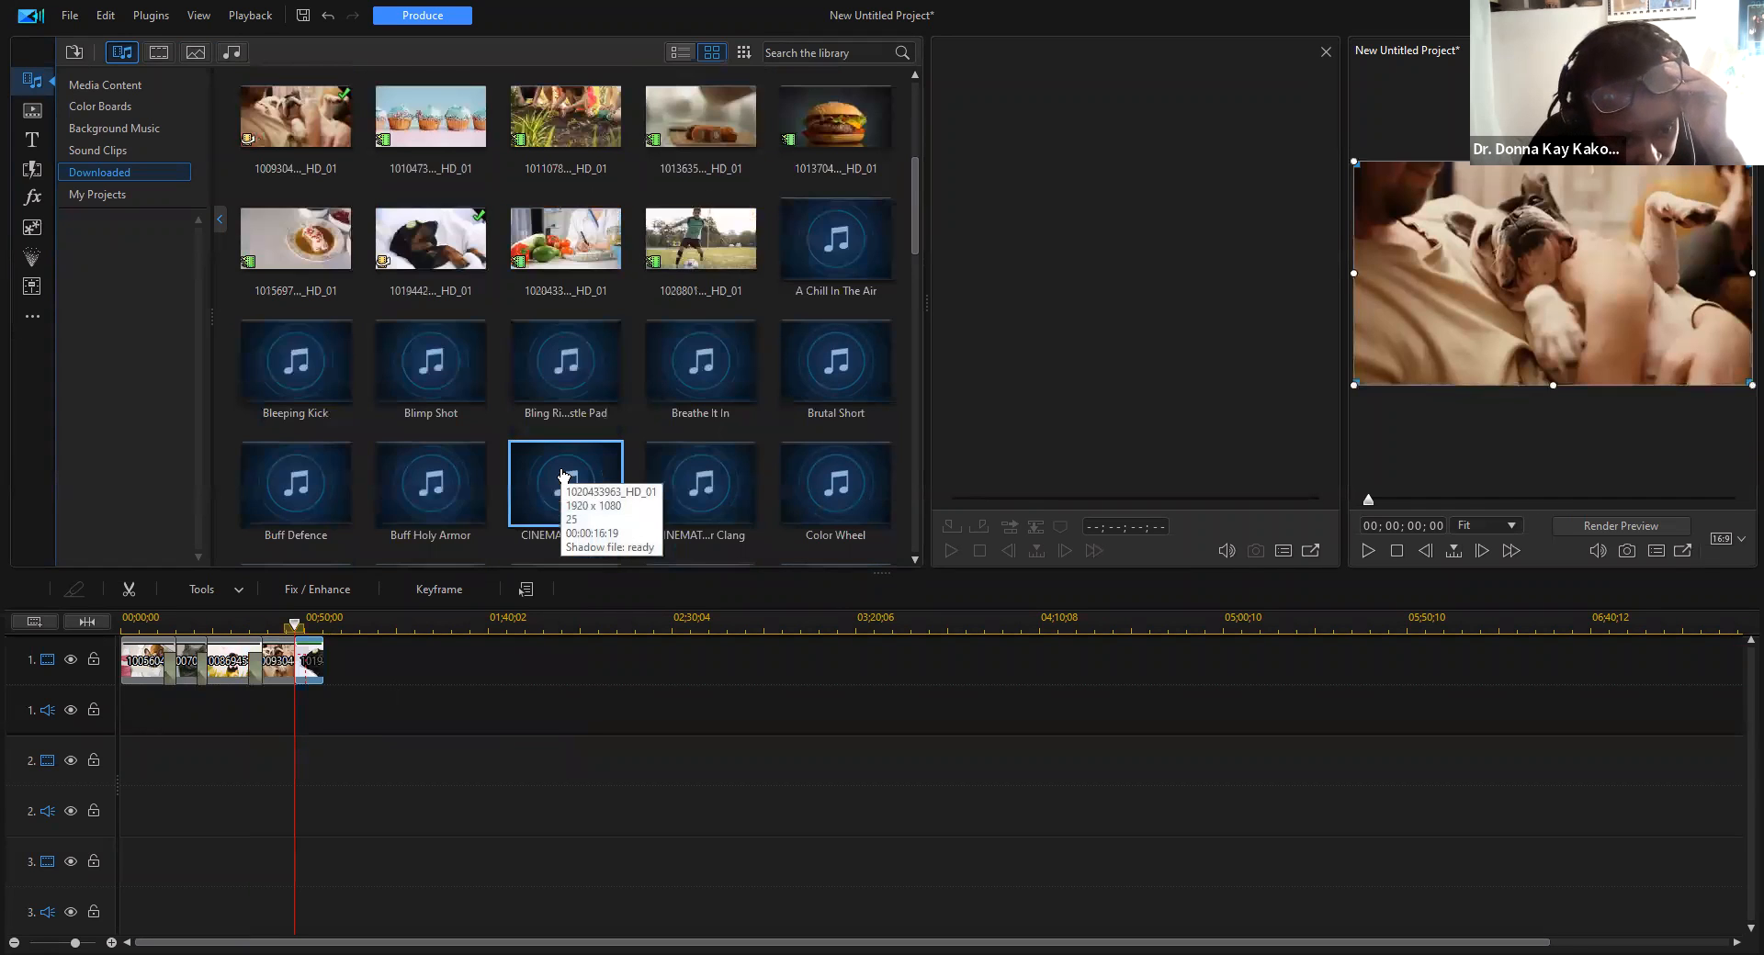
scroll(563, 475, down, 15)
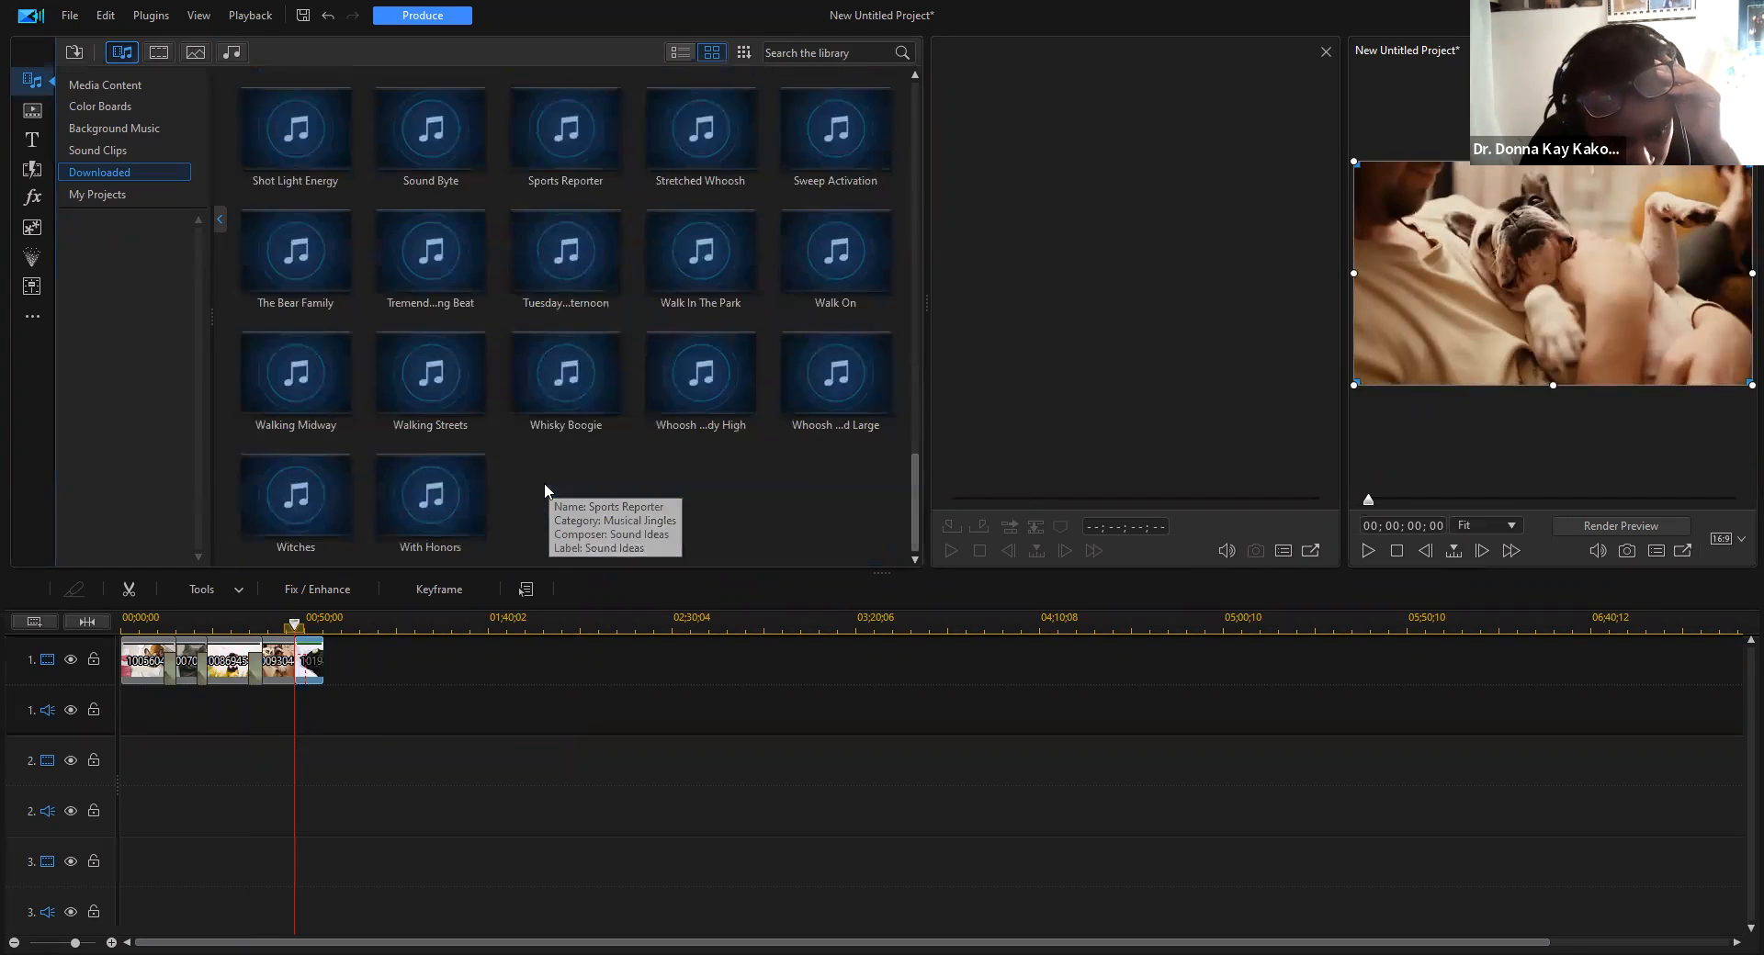
scroll(532, 494, up, 12)
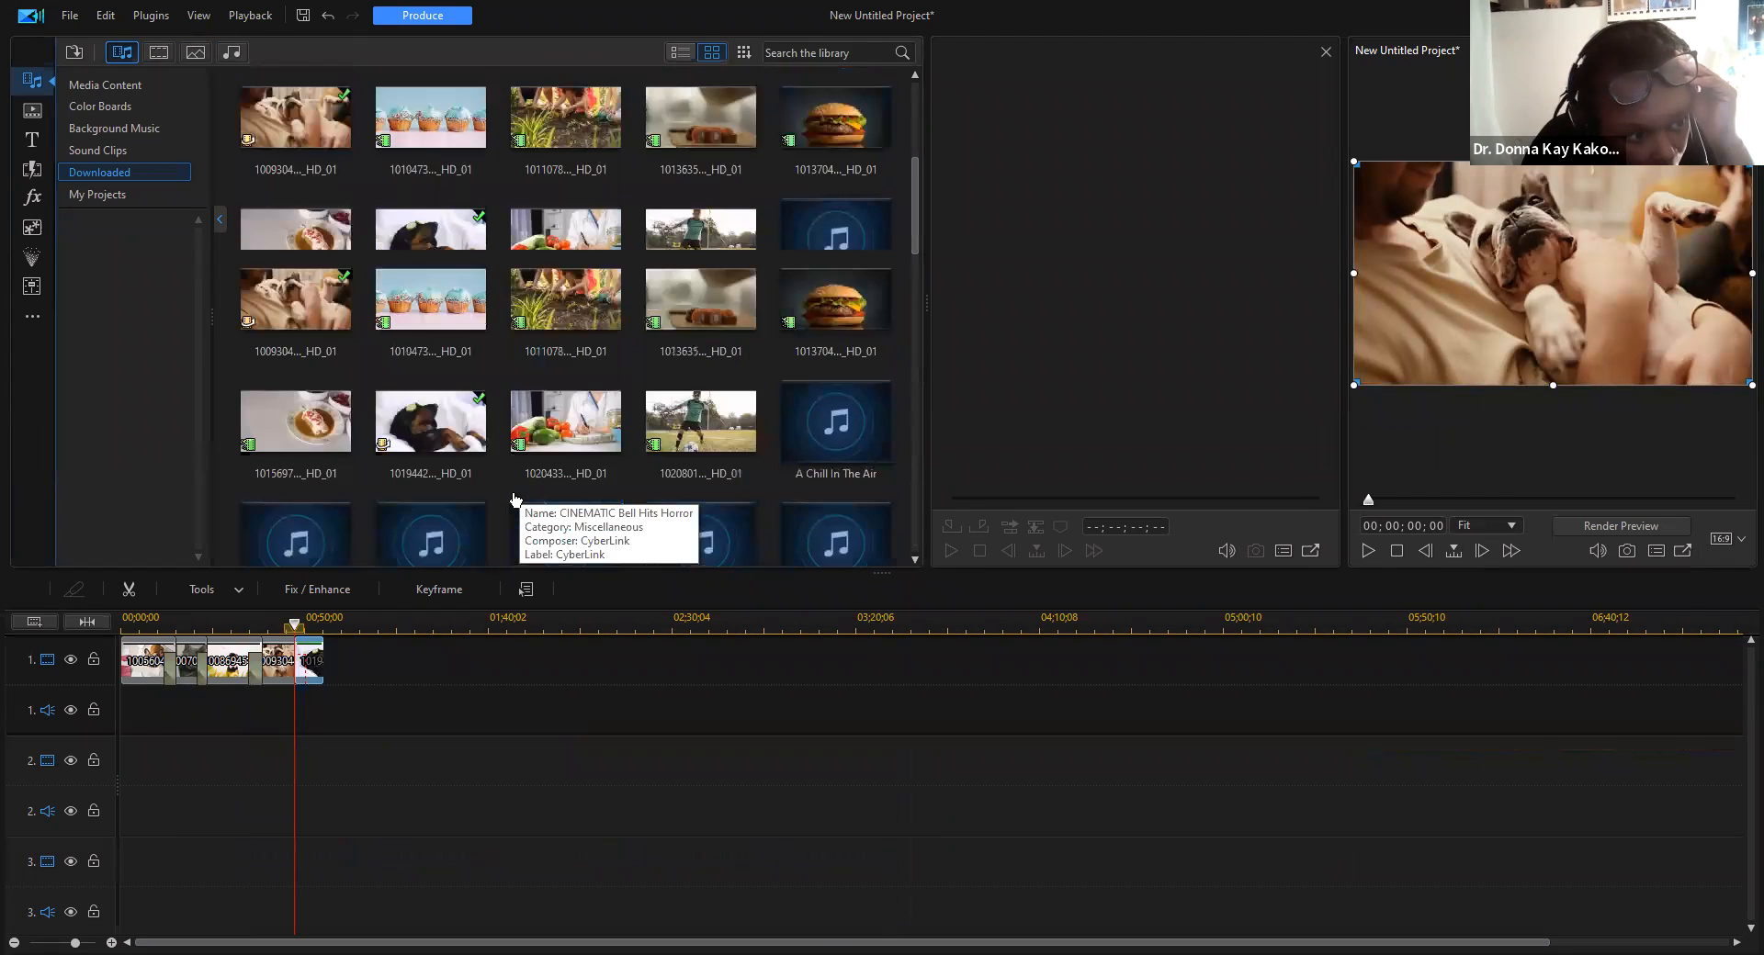
scroll(515, 498, up, 3)
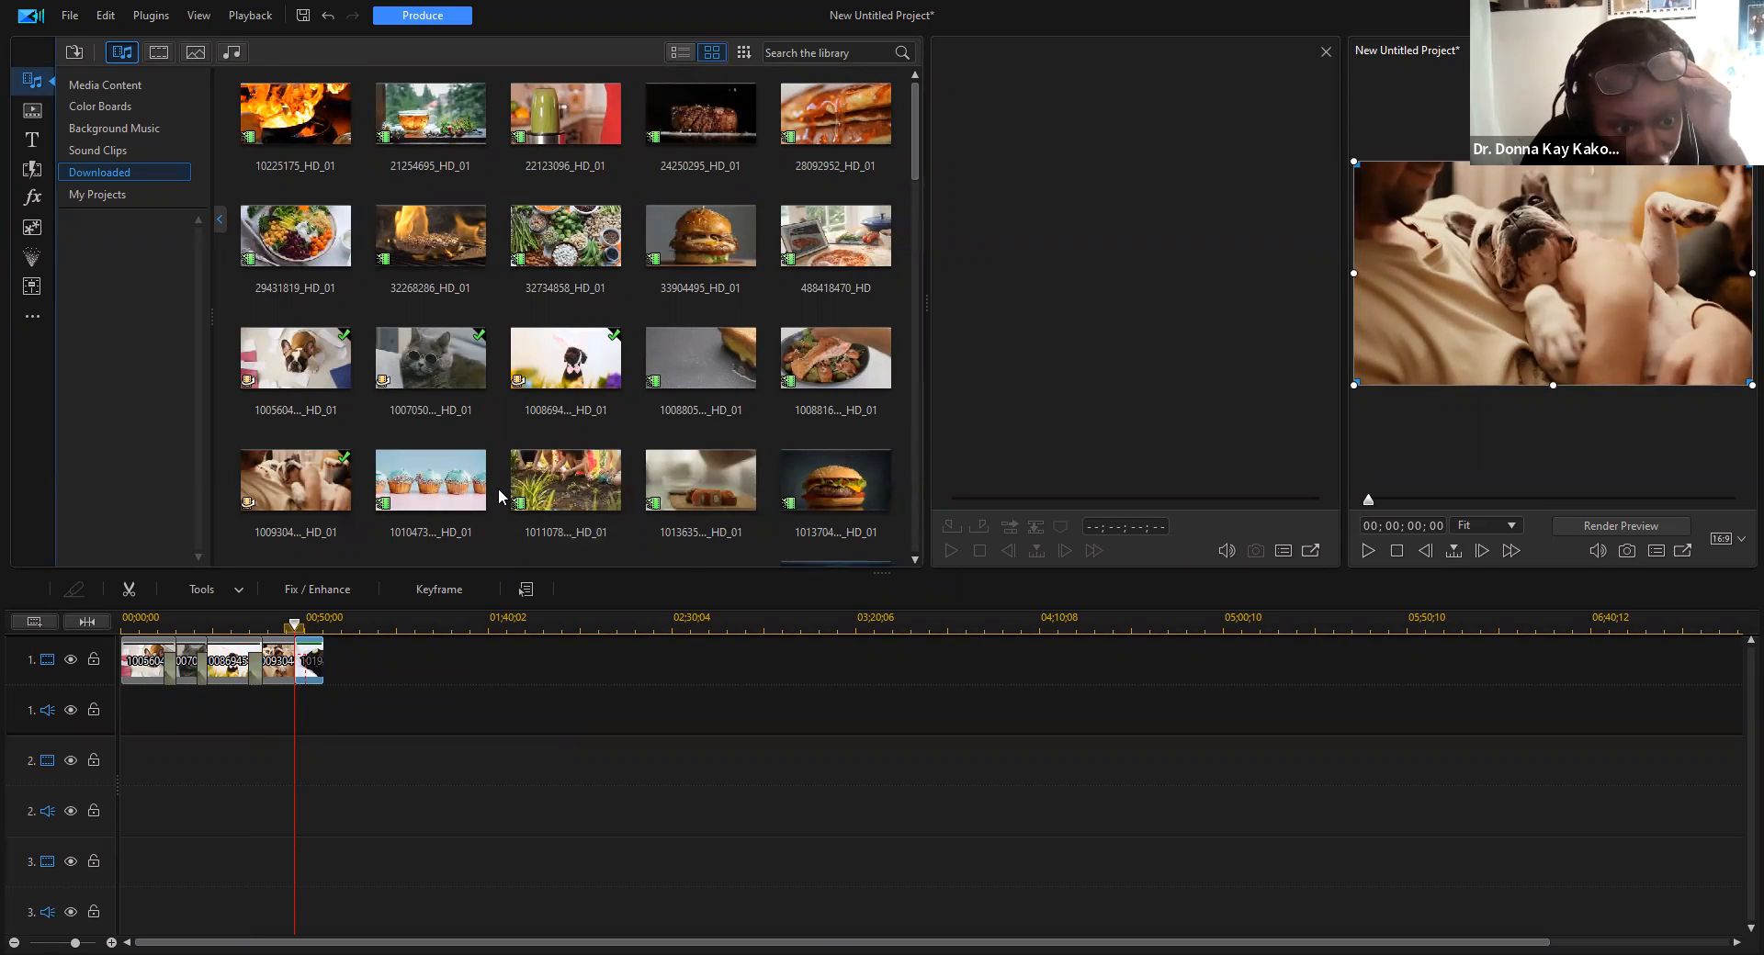
scroll(495, 493, down, 2)
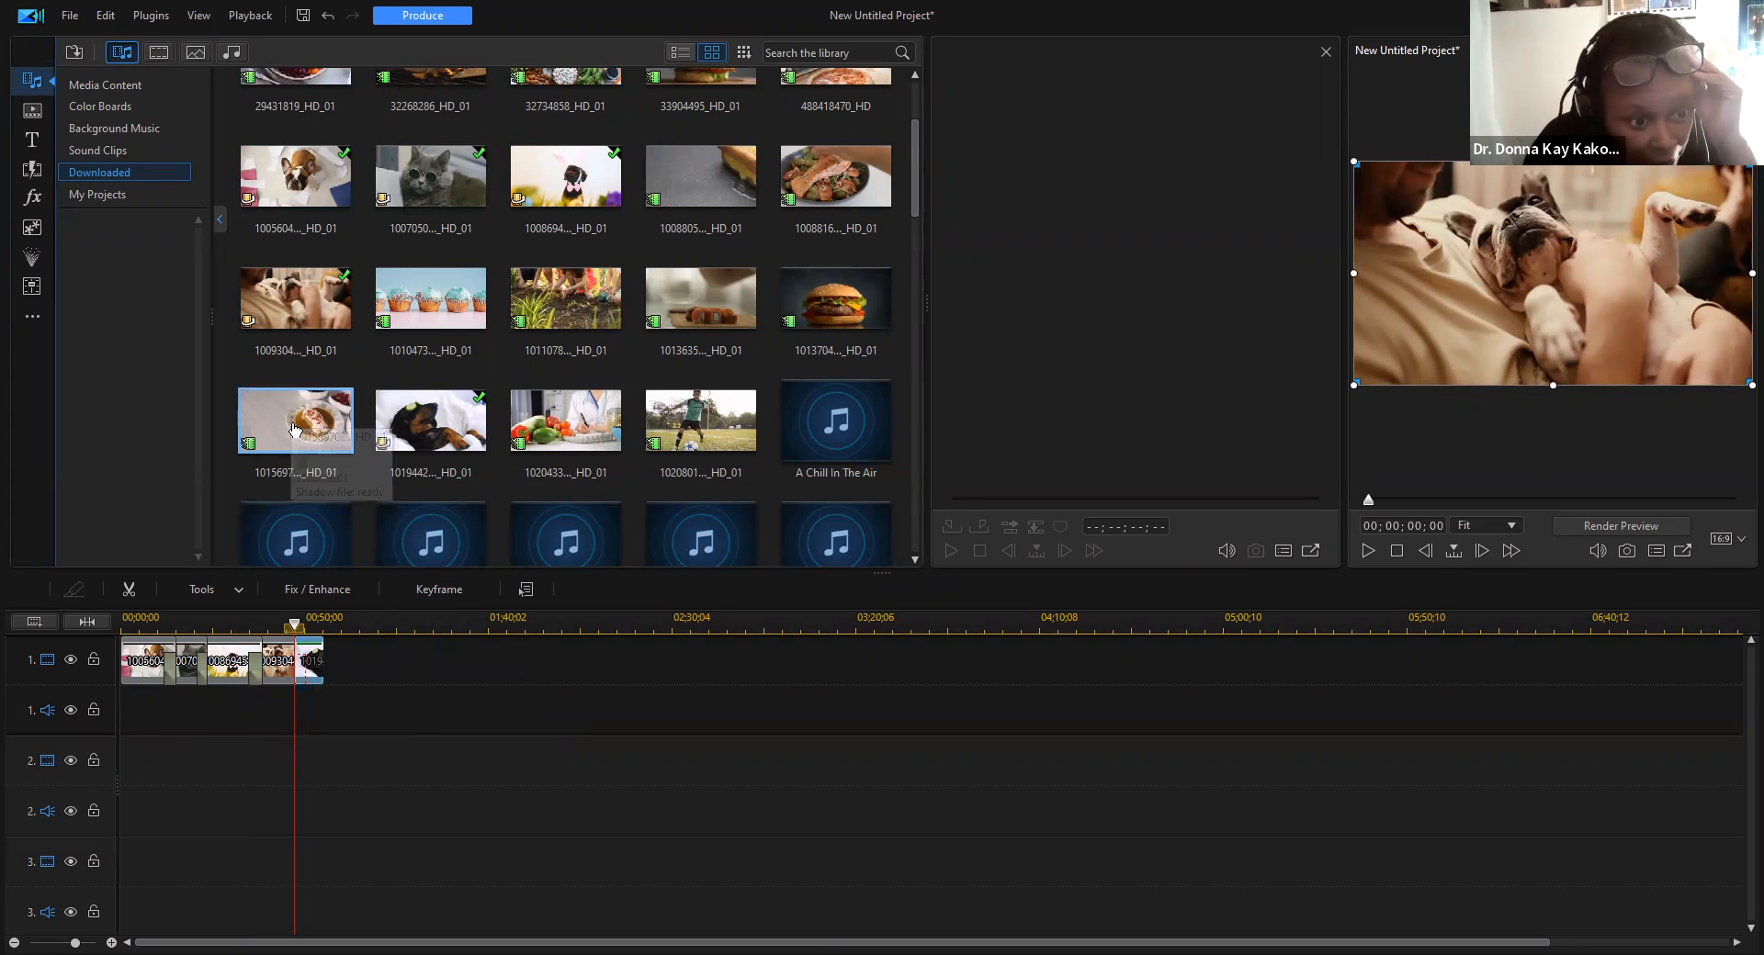
scroll(285, 427, up, 2)
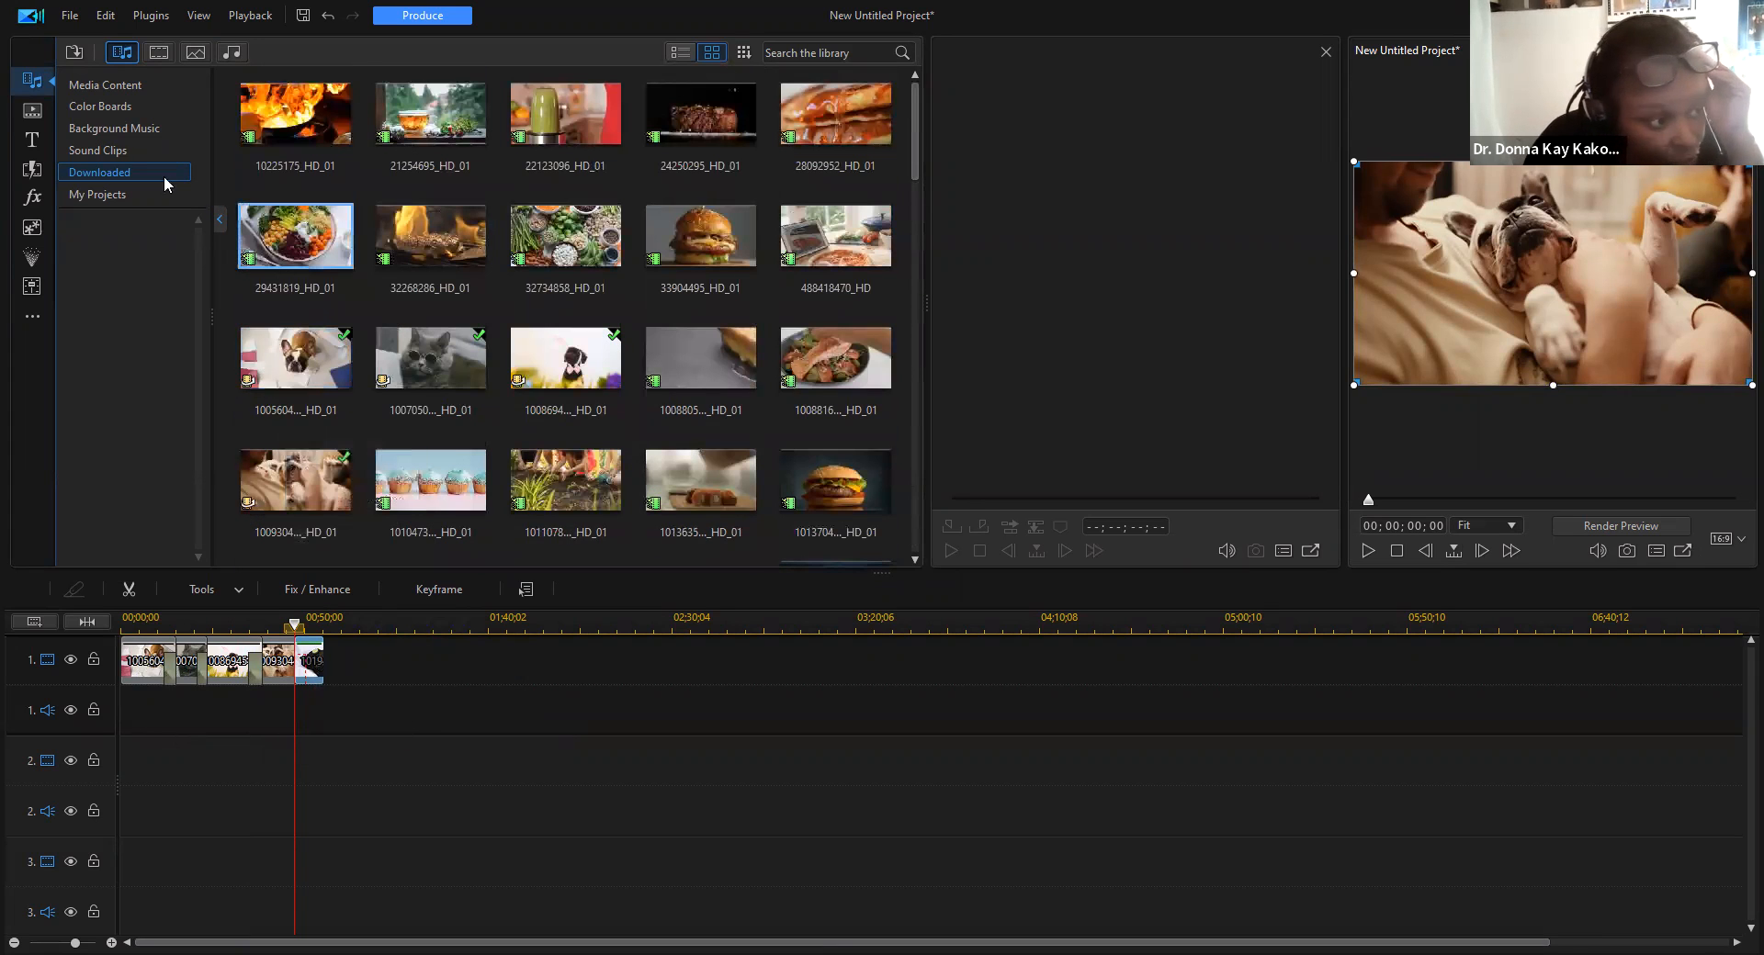
click(132, 91)
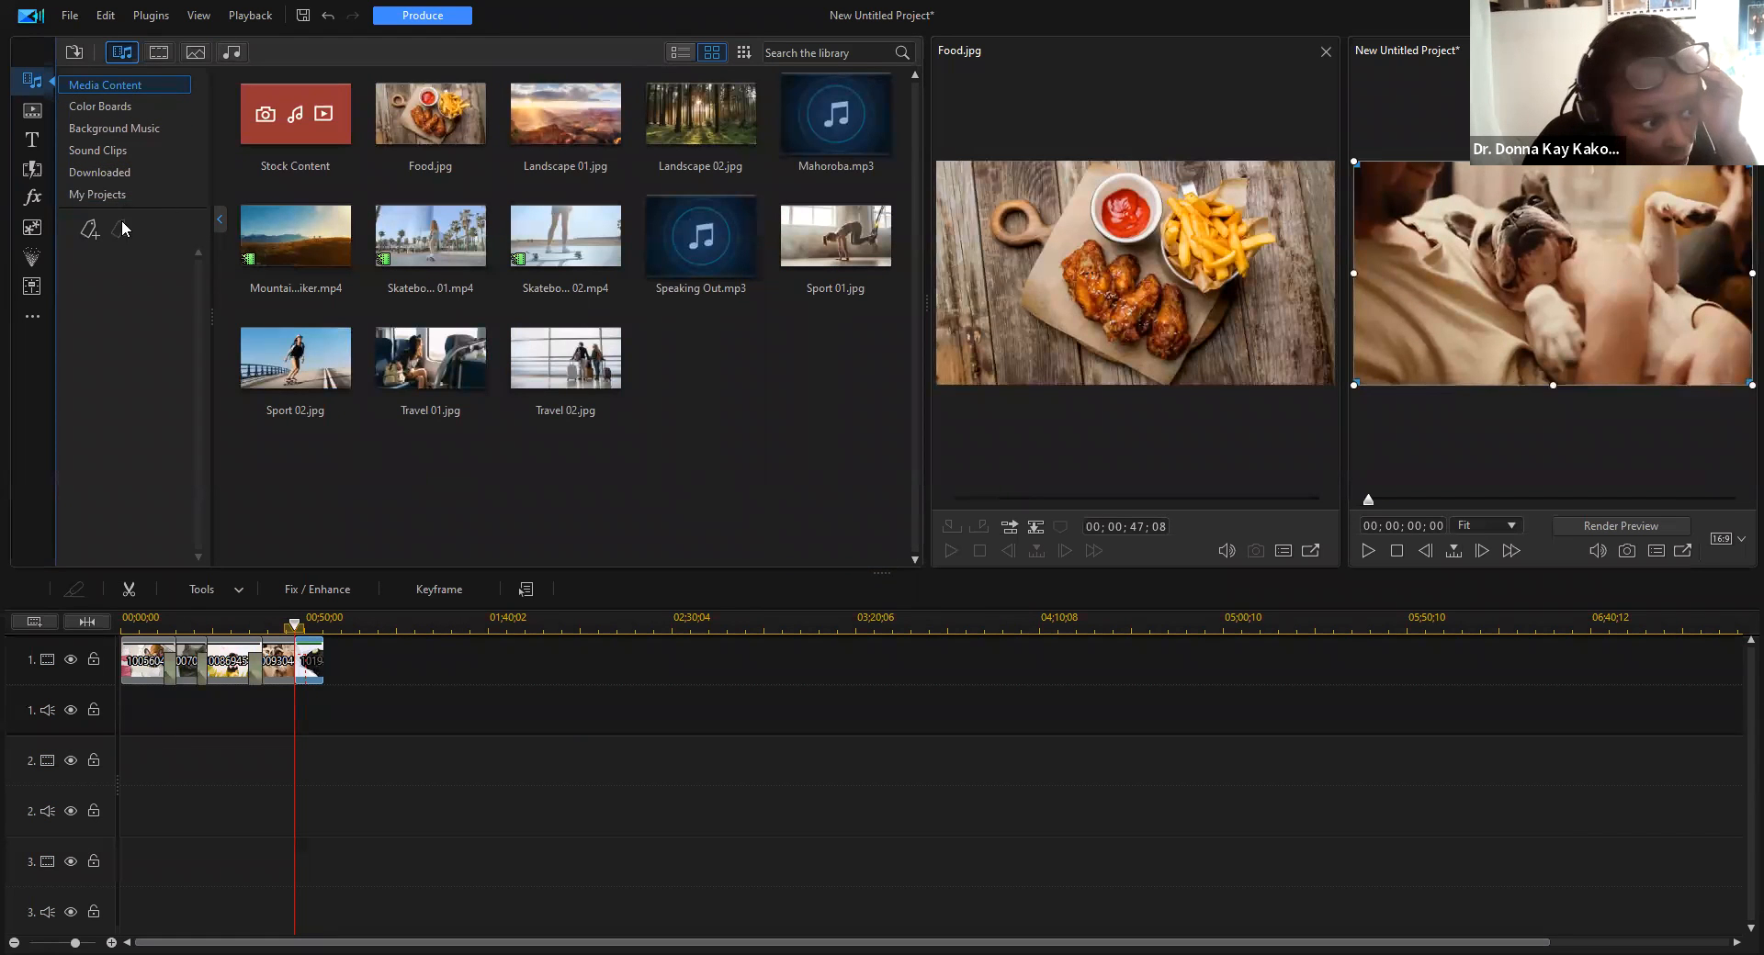
click(119, 172)
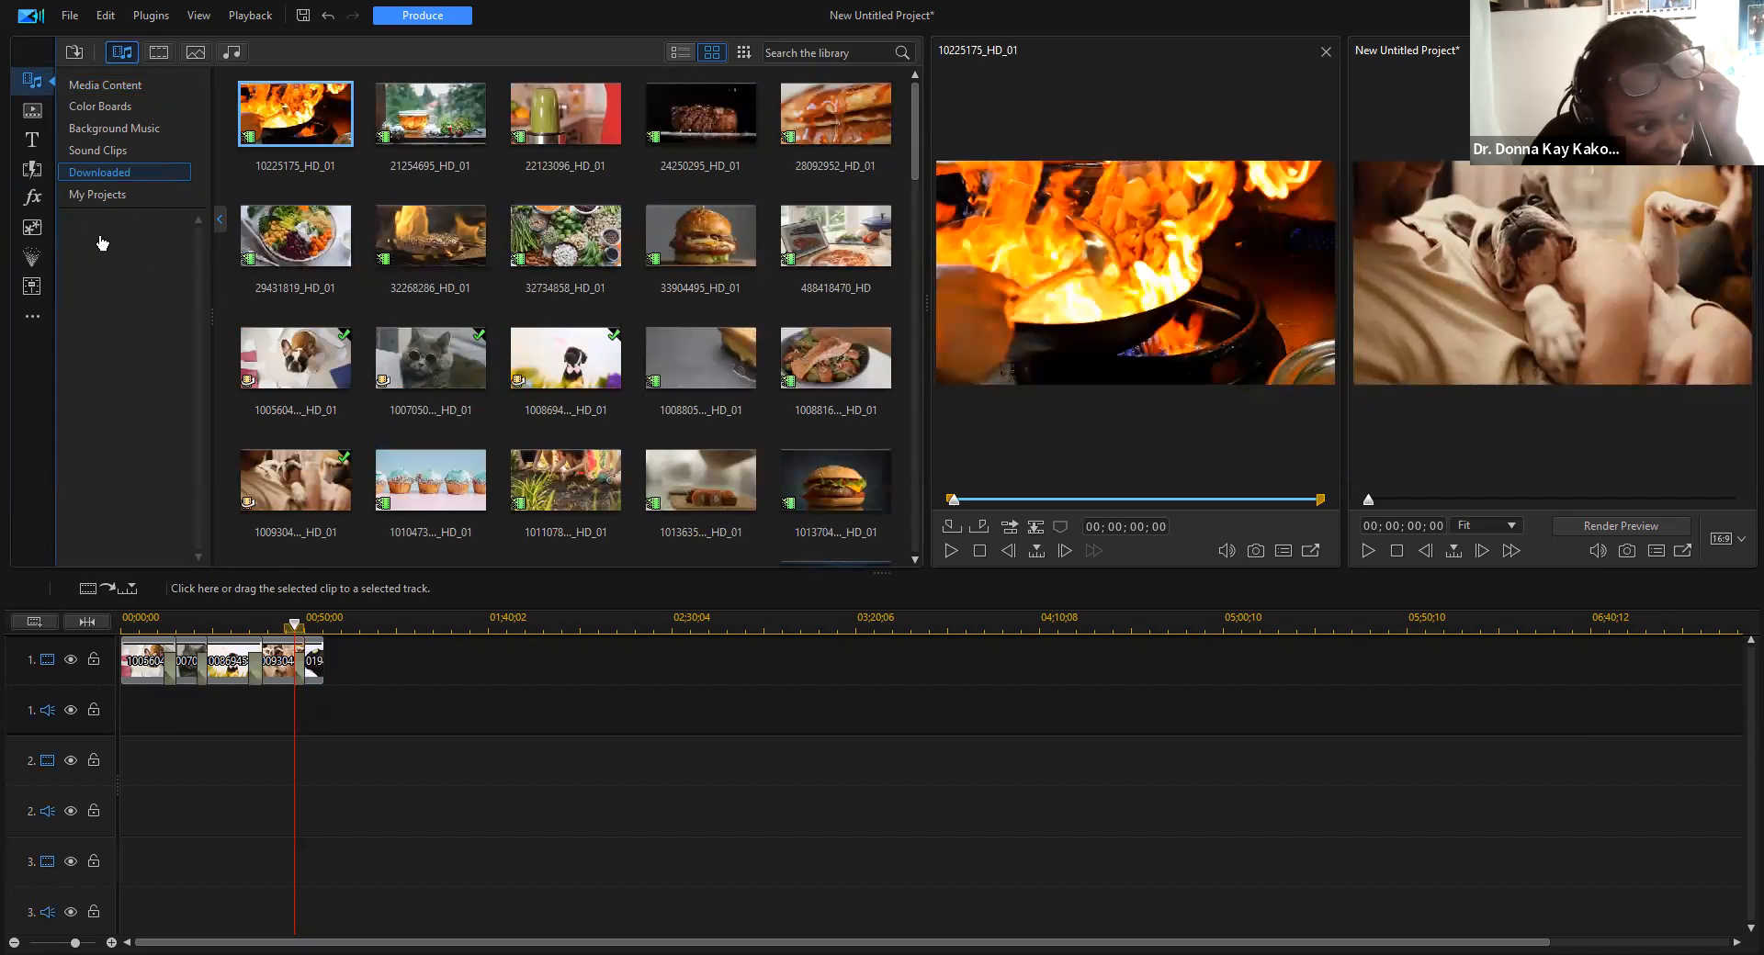
click(115, 196)
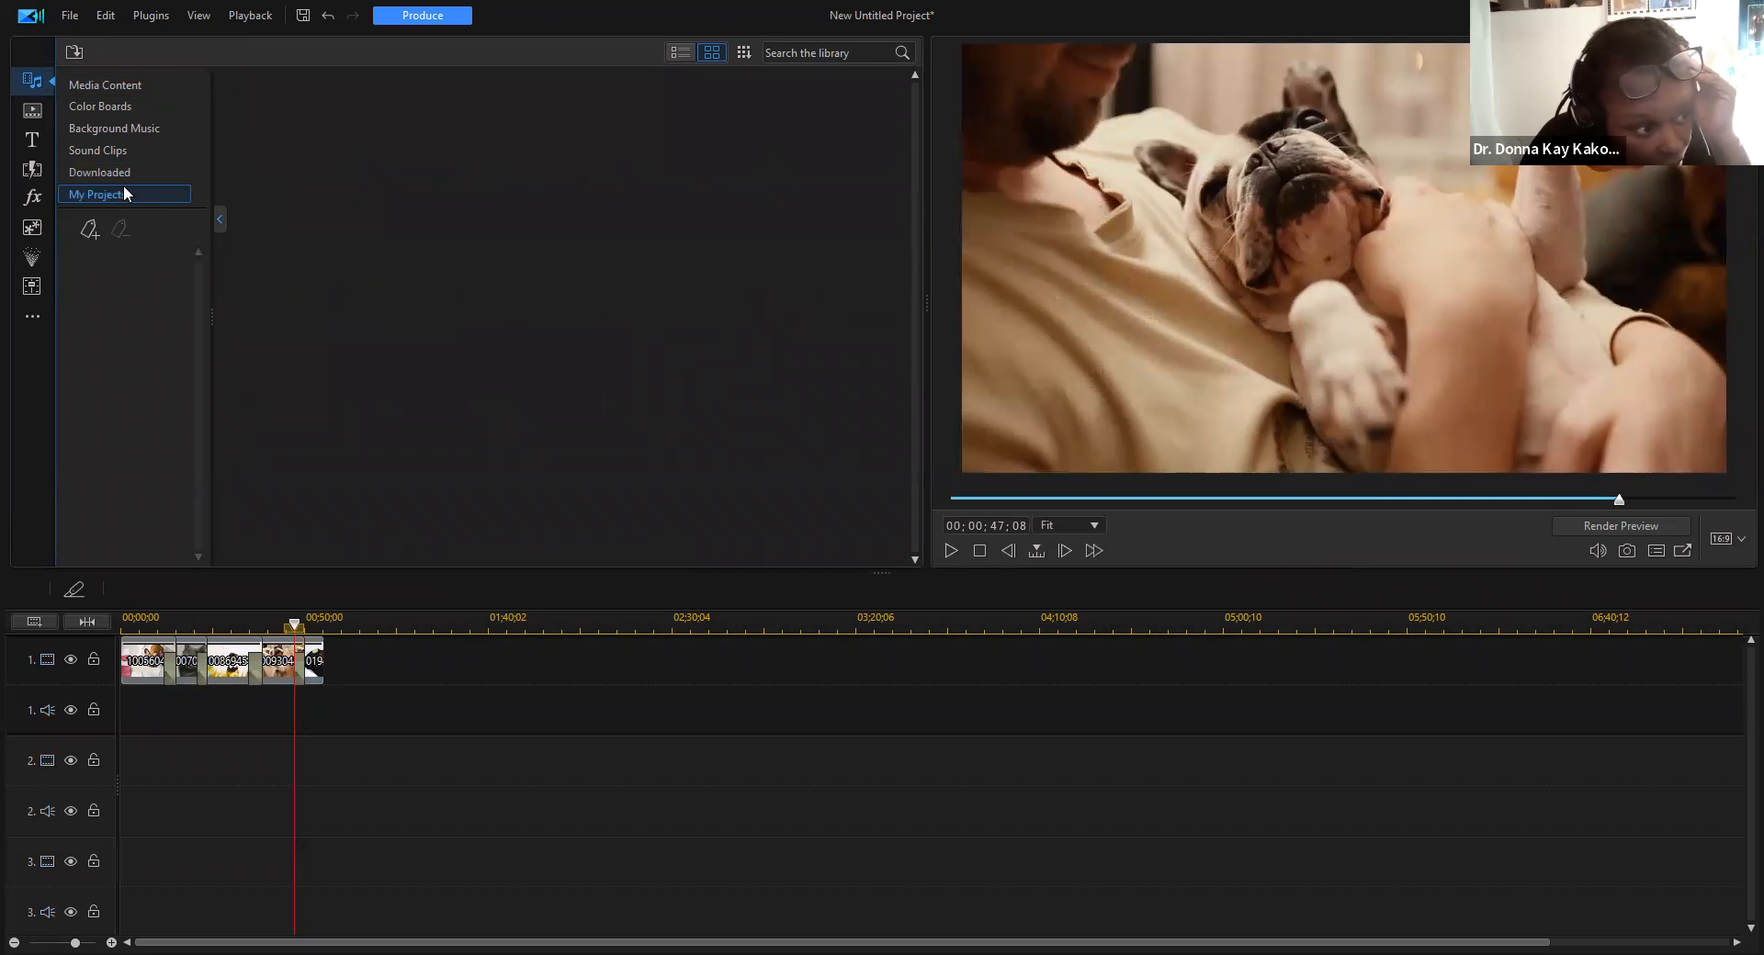
click(123, 175)
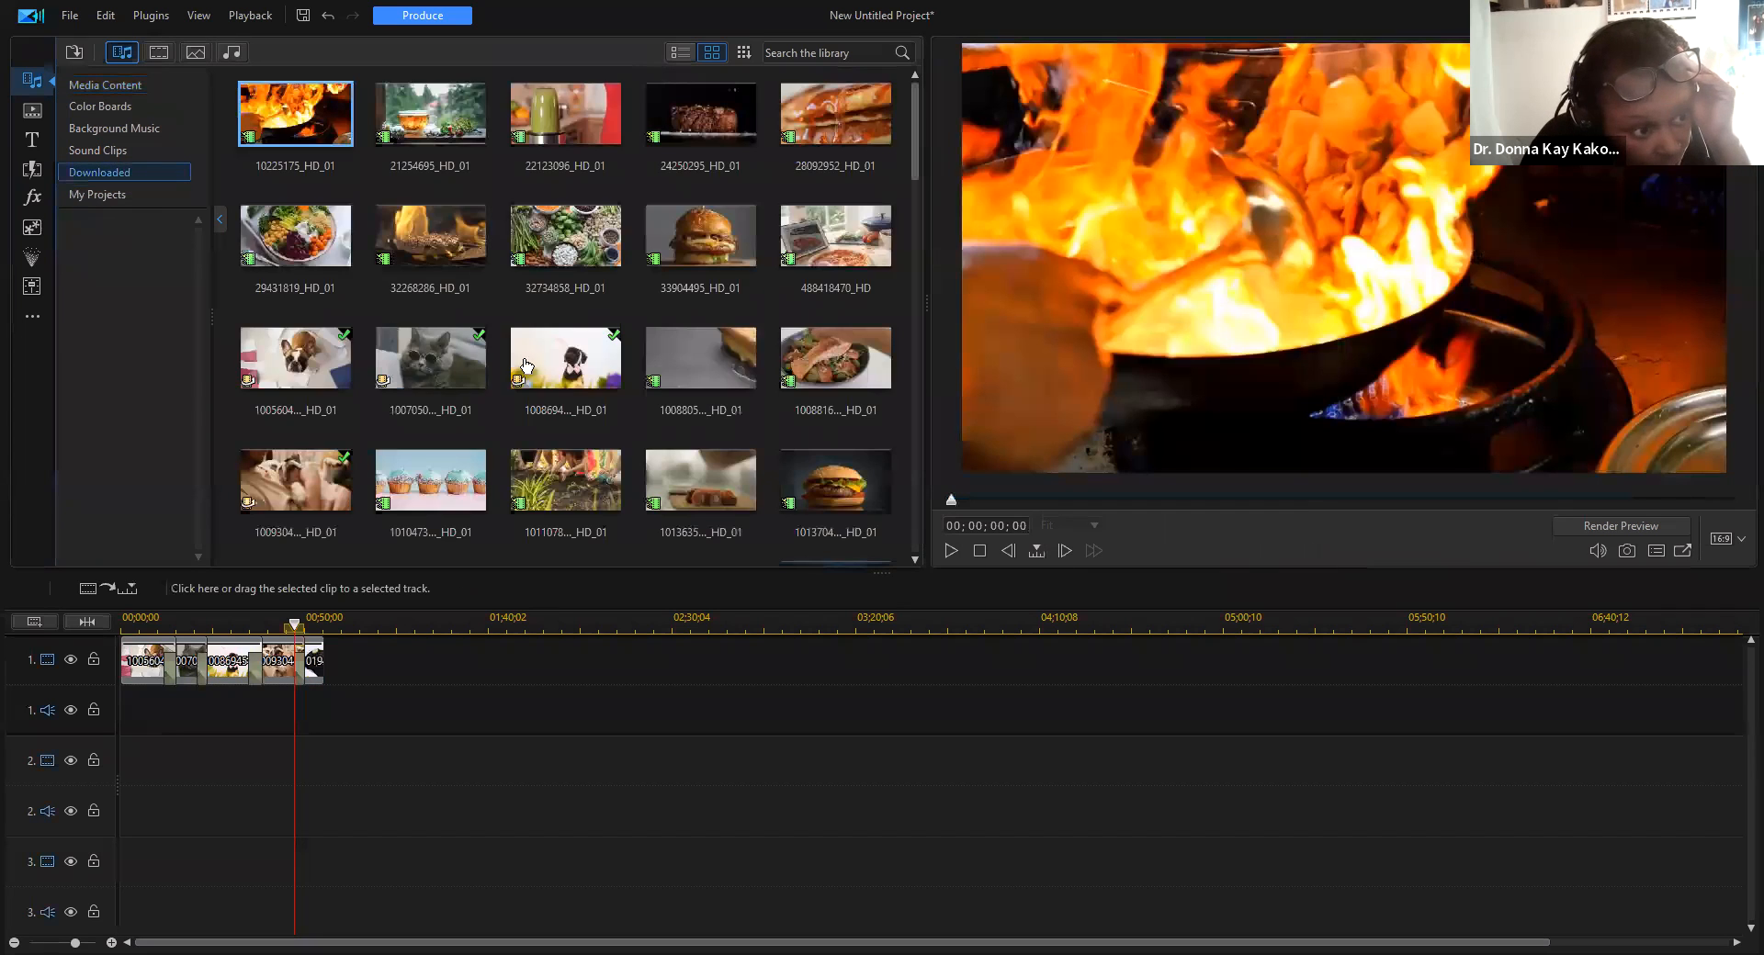
Step: Search the background music library for "dog" and download the Mad Dog Blues track
scroll(640, 424, down, 5)
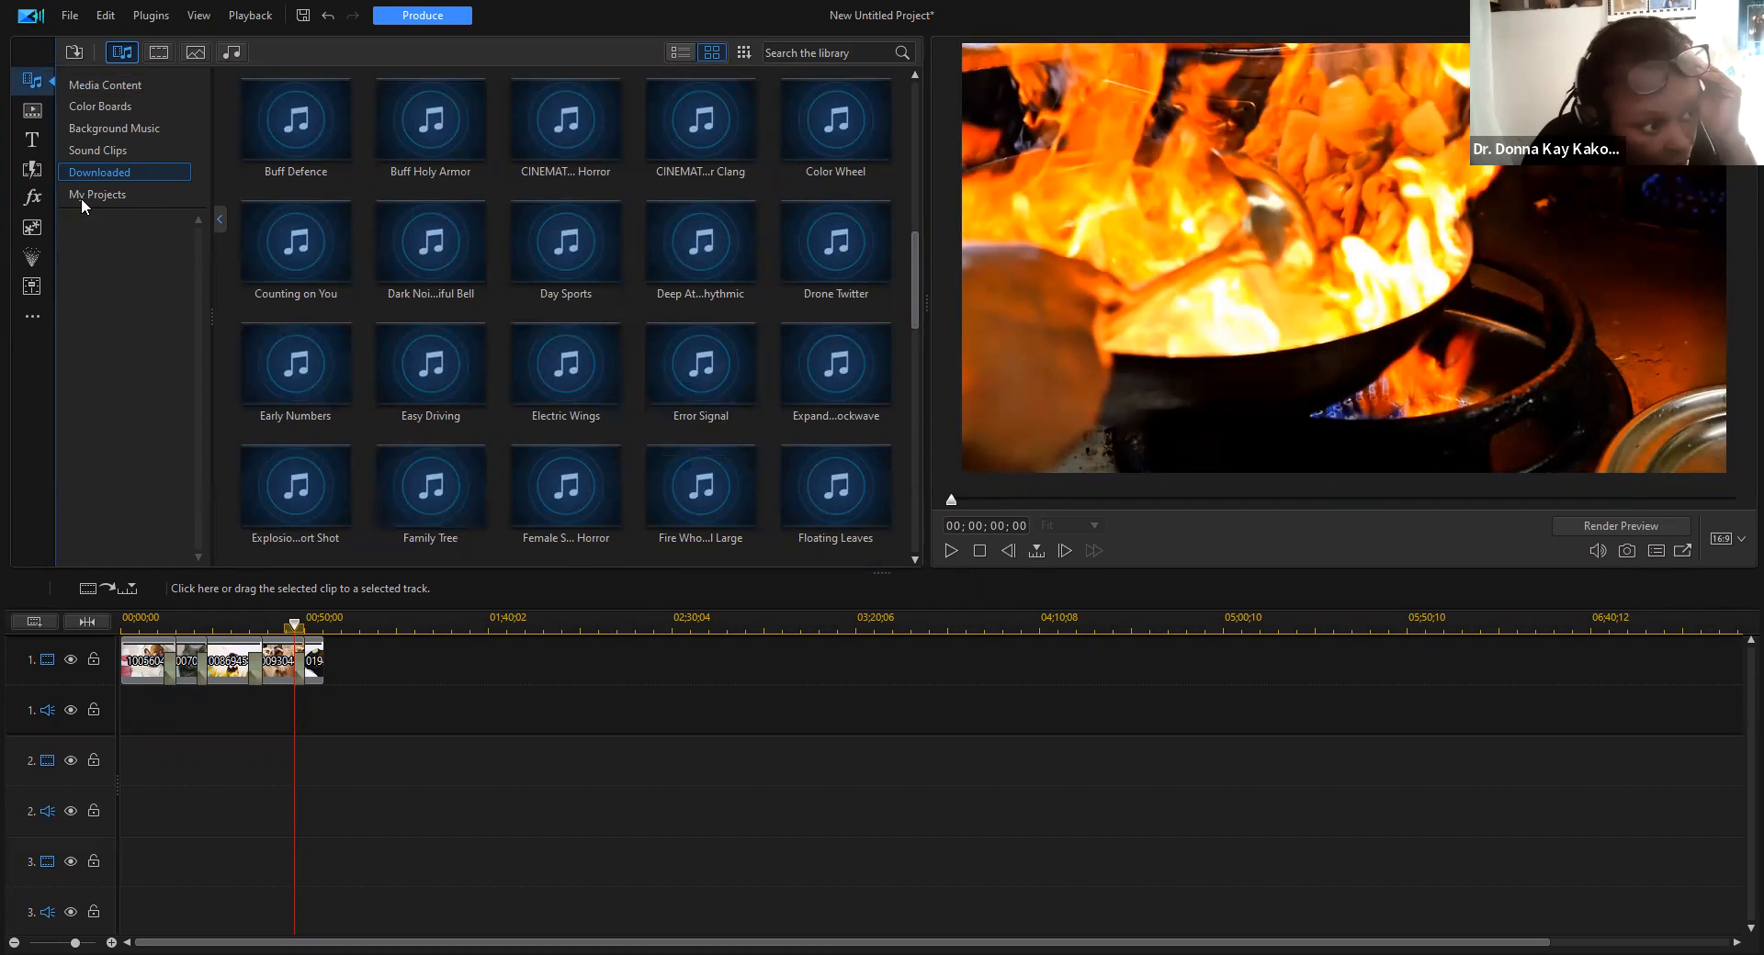
click(127, 131)
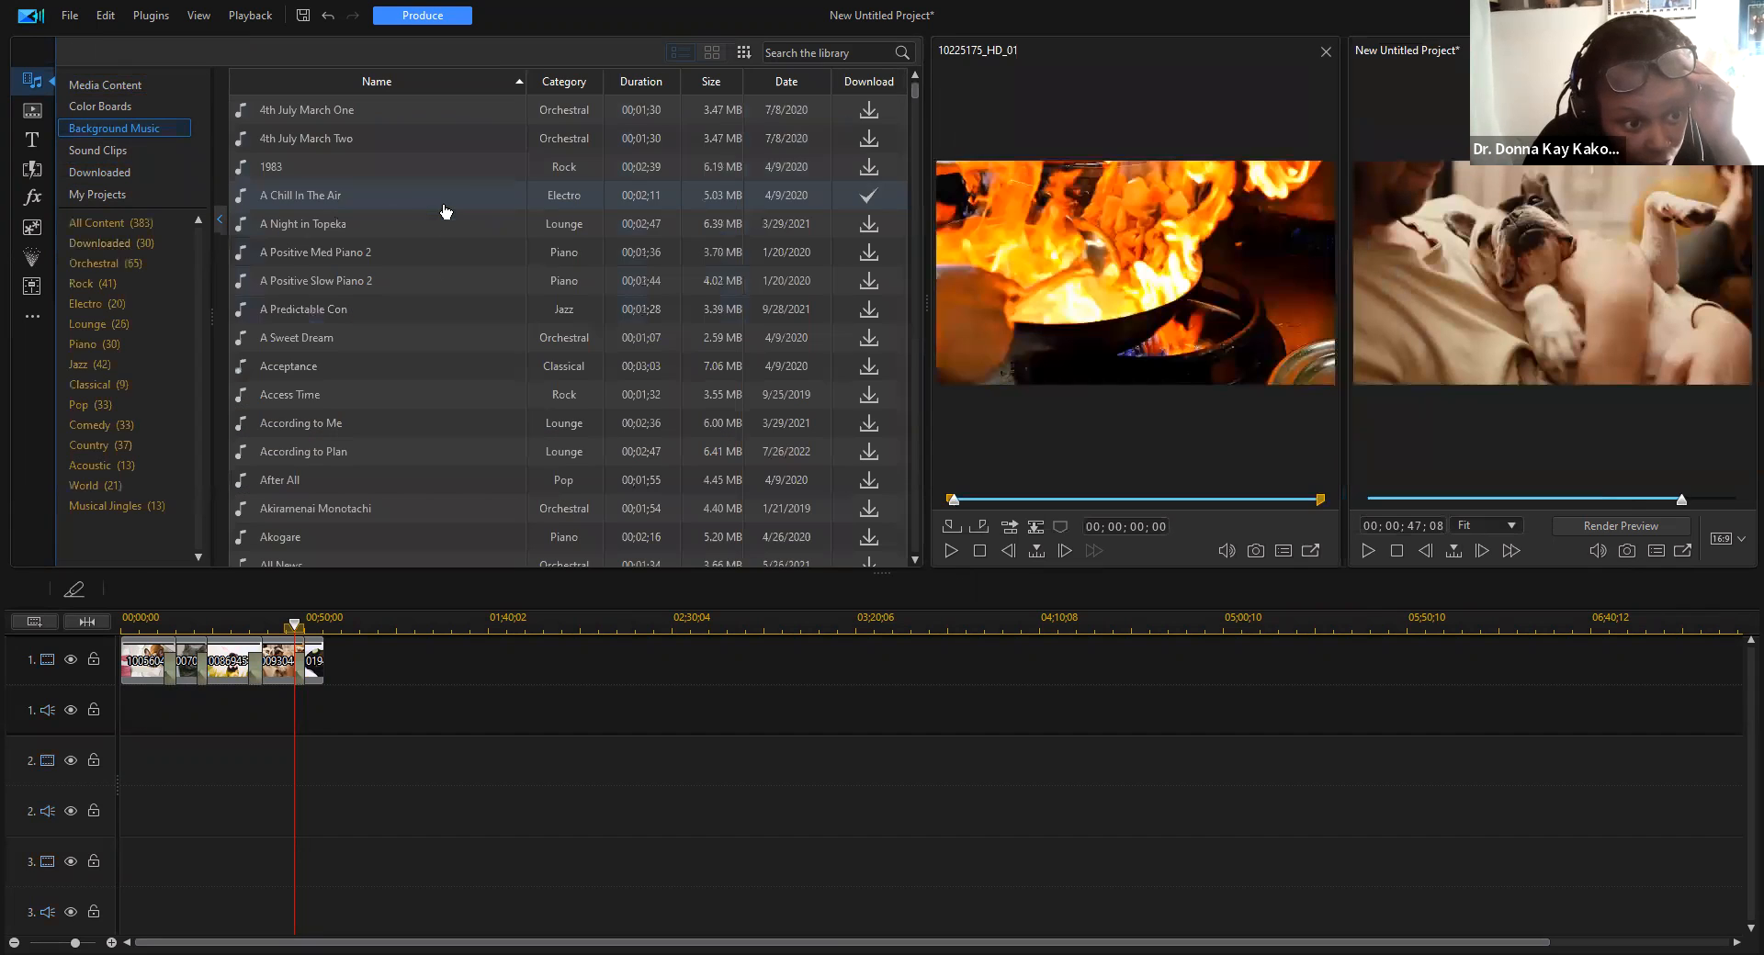
click(777, 54)
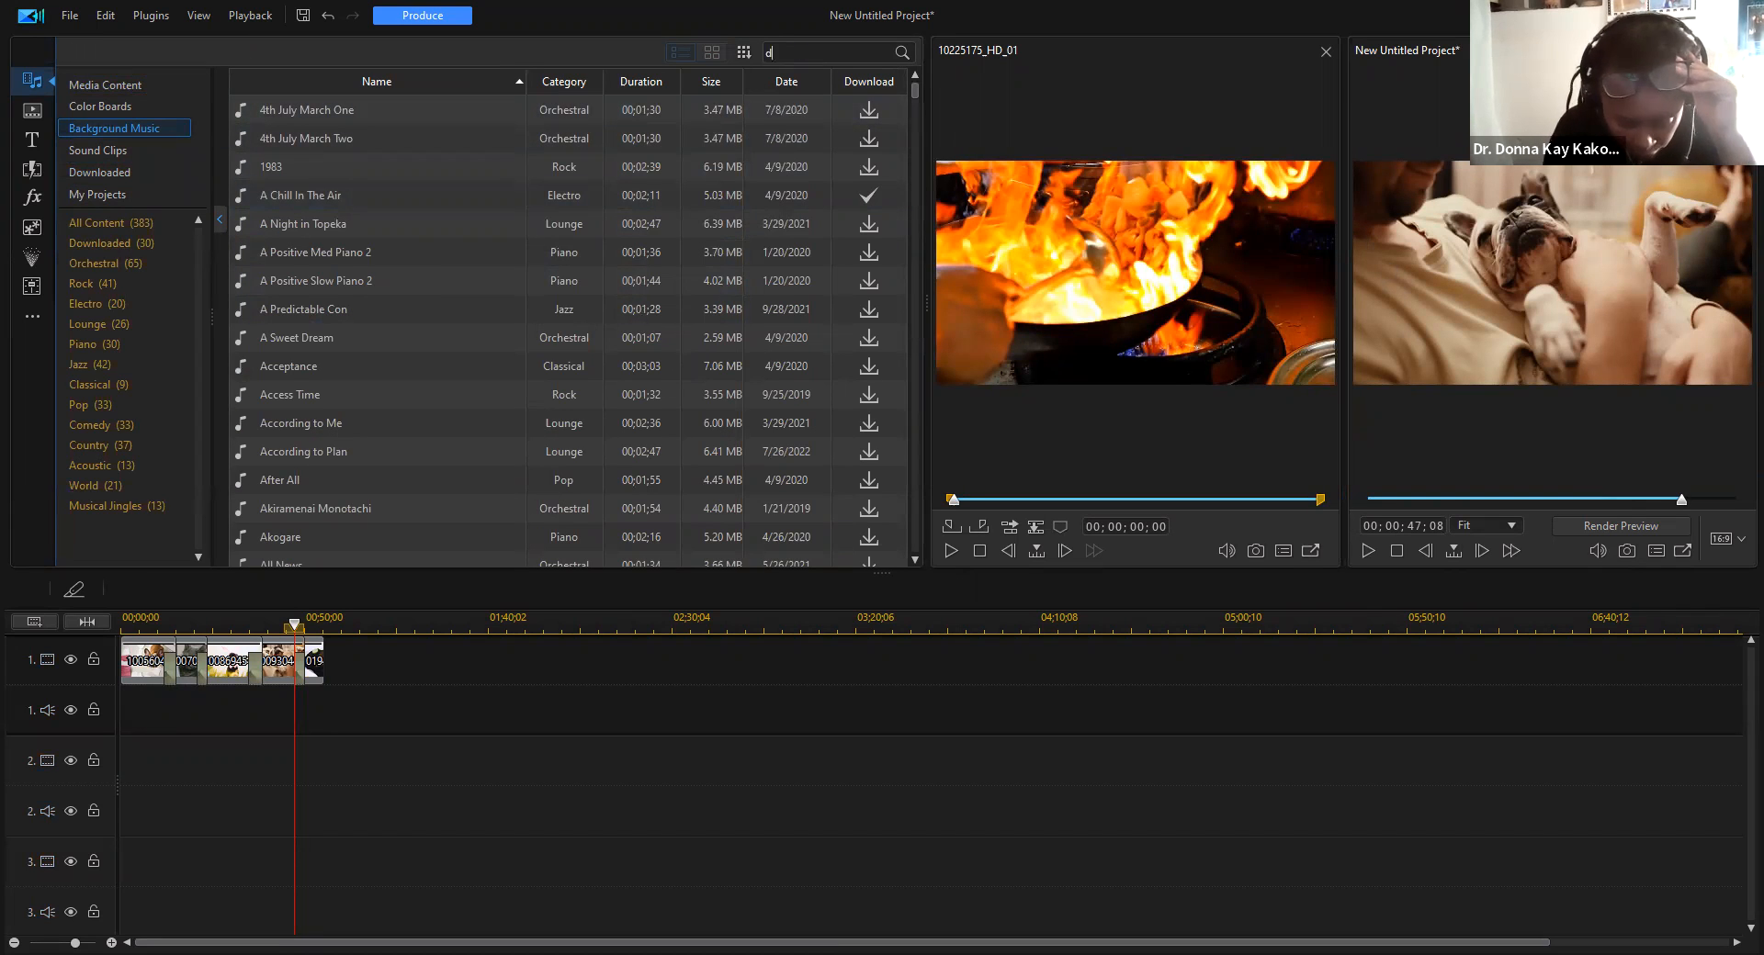
text(dog)
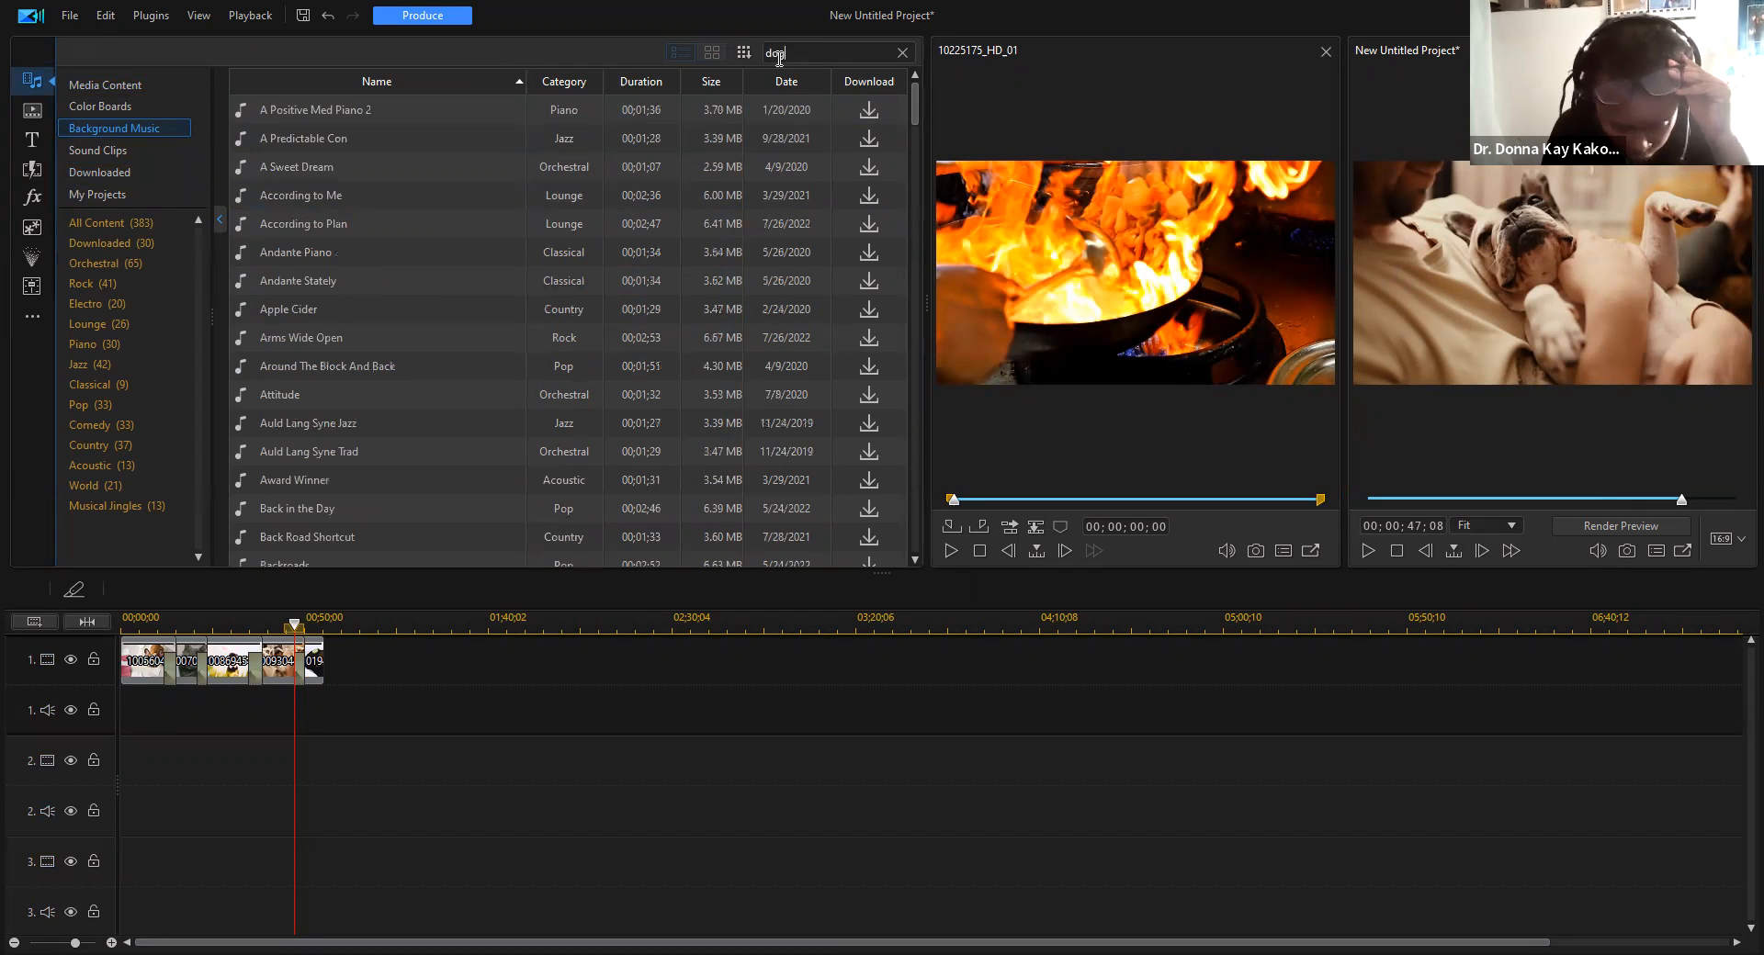
text(s)
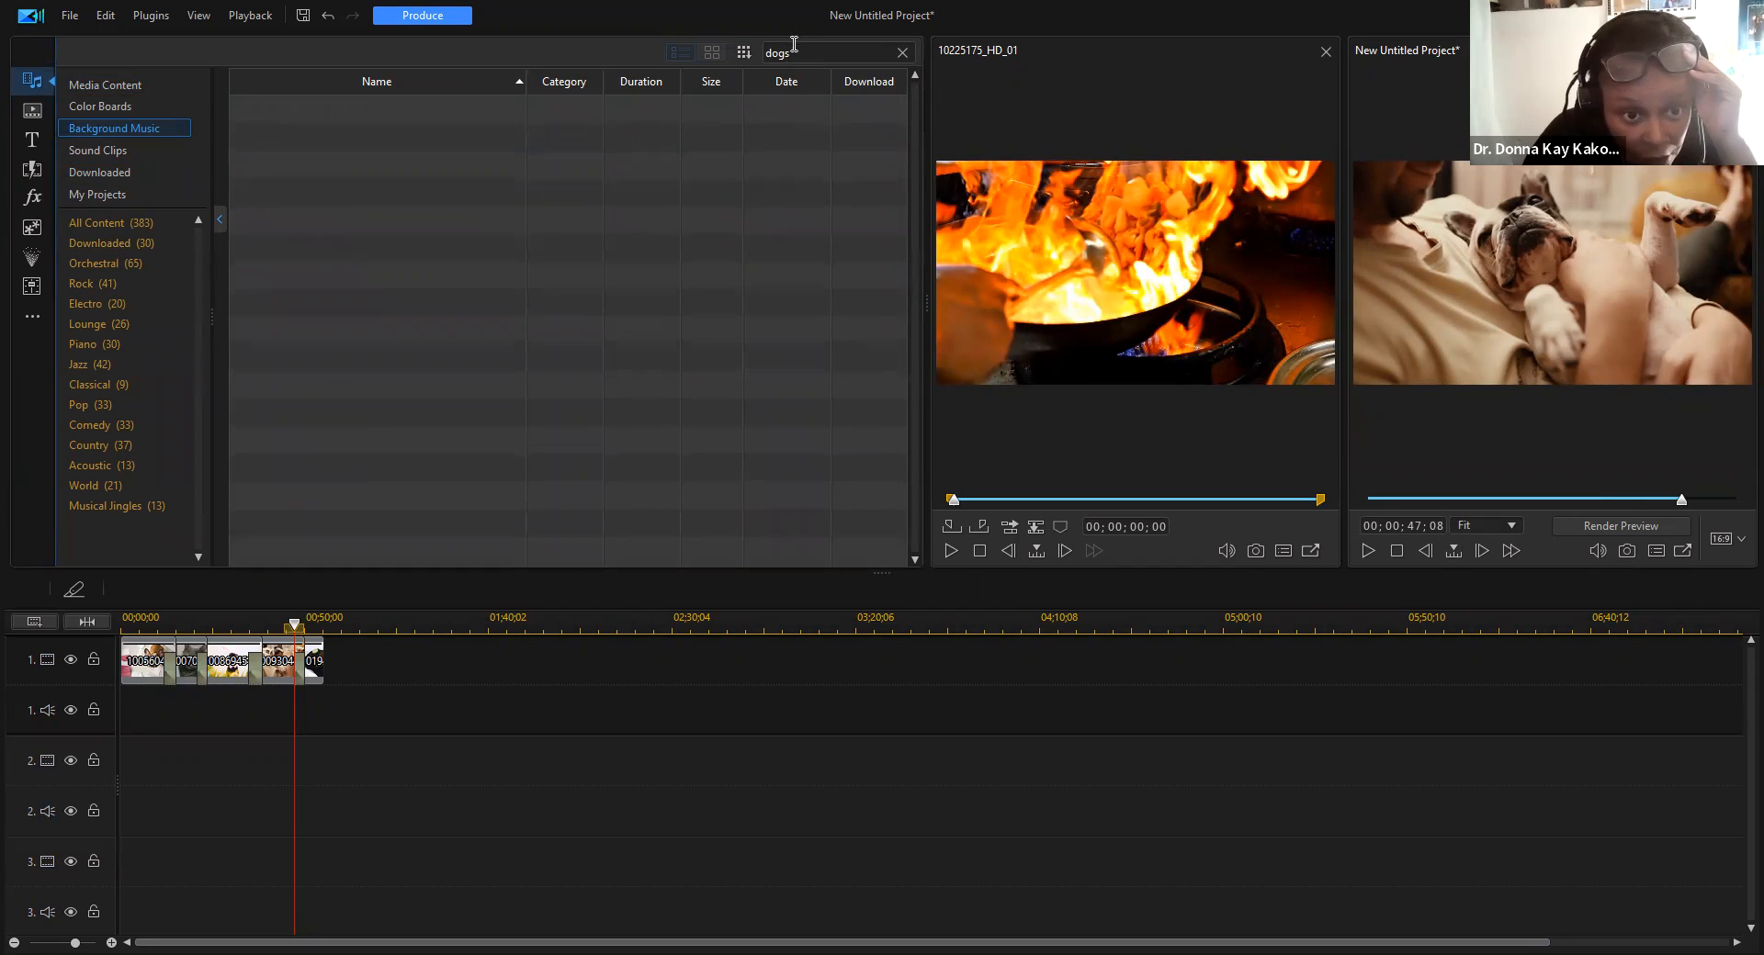
key(BackSpace)
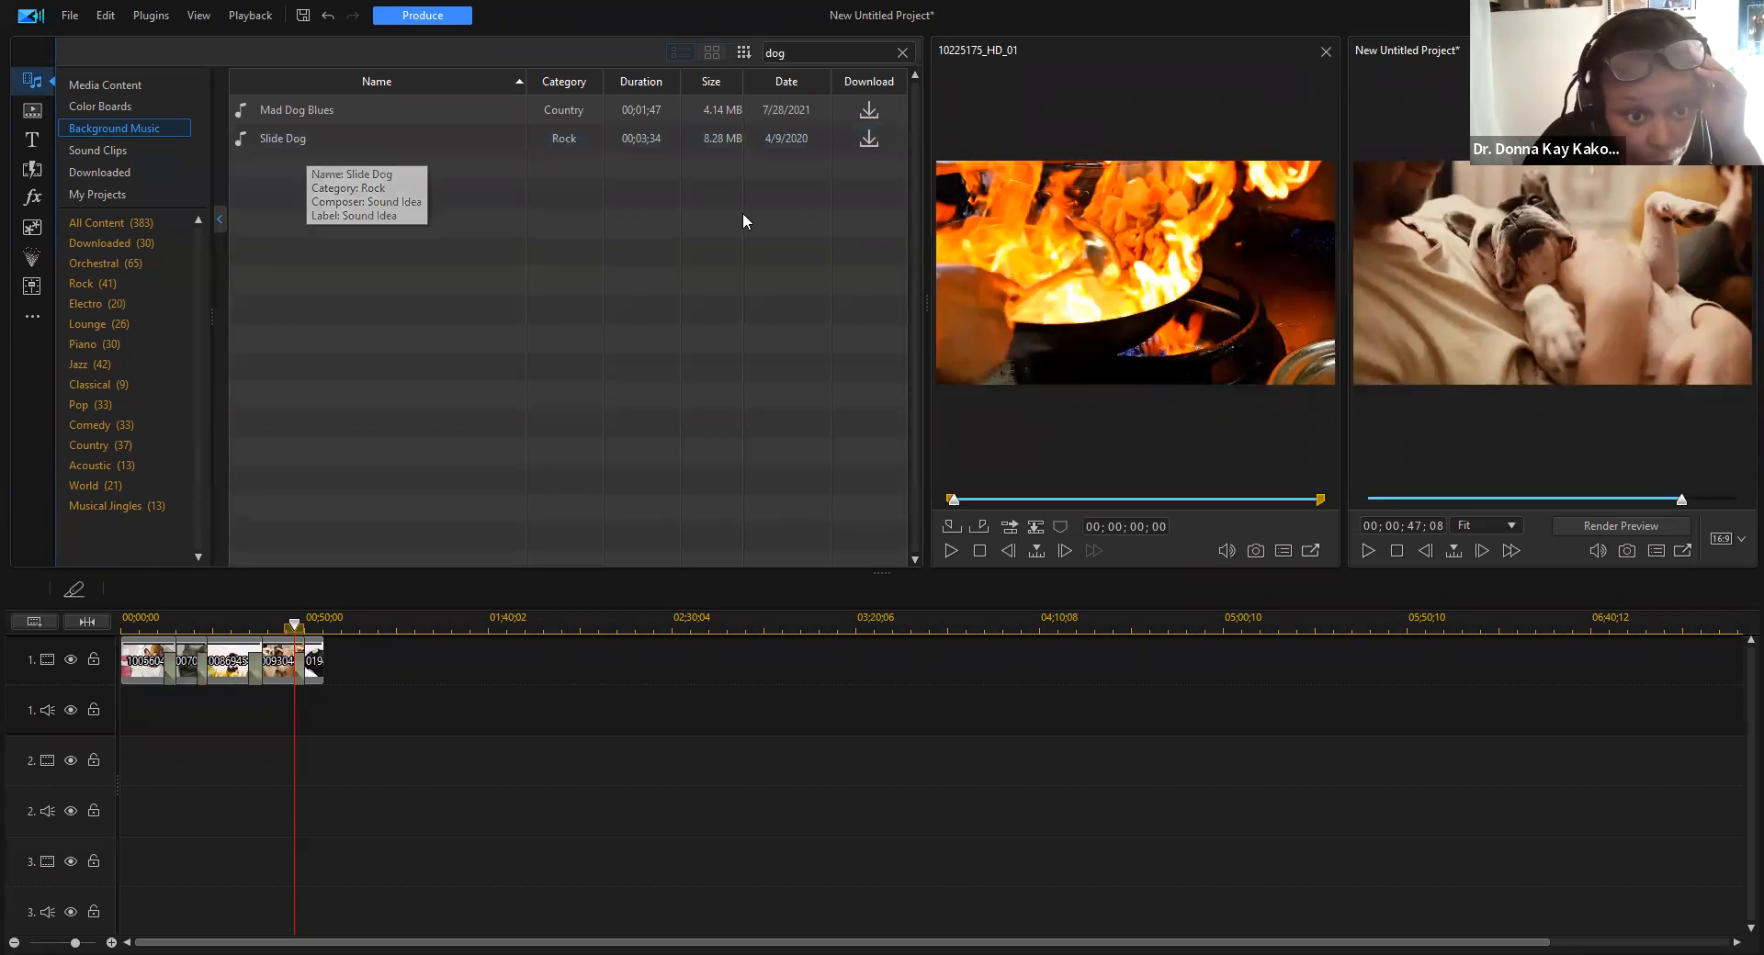
click(869, 114)
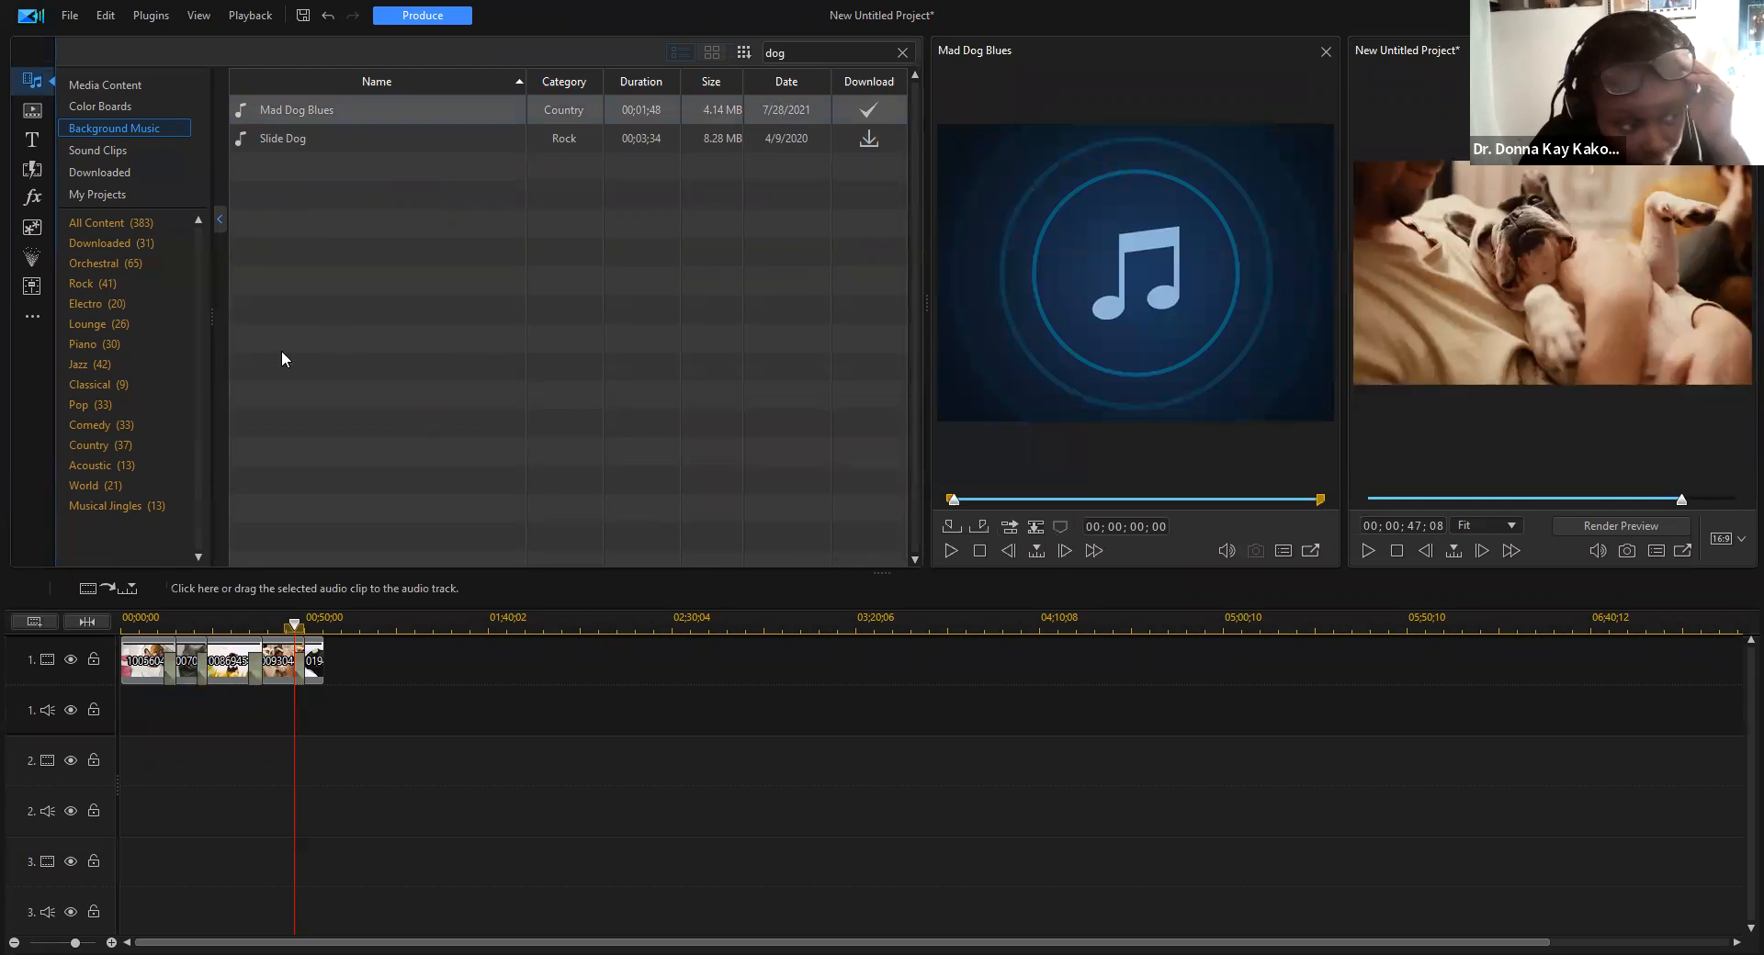
Step: Add the downloaded Mad Dog Blues music to the beginning of audio track 1
click(99, 171)
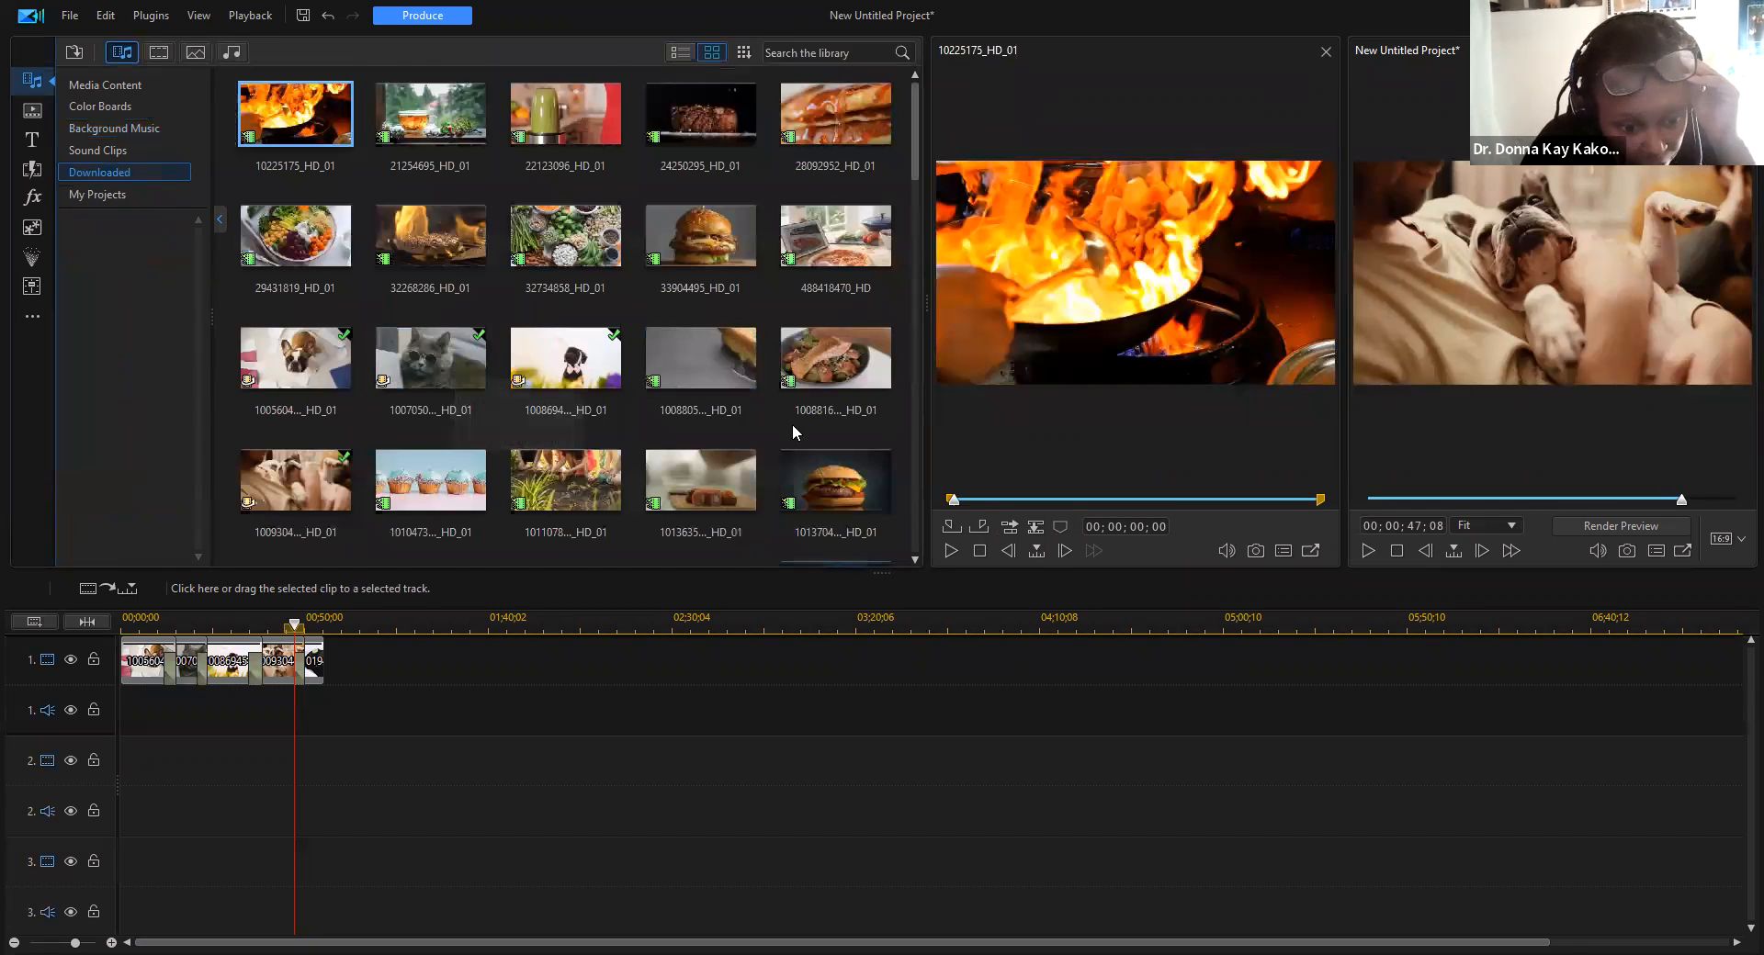
scroll(791, 422, down, 5)
scroll(821, 430, down, 5)
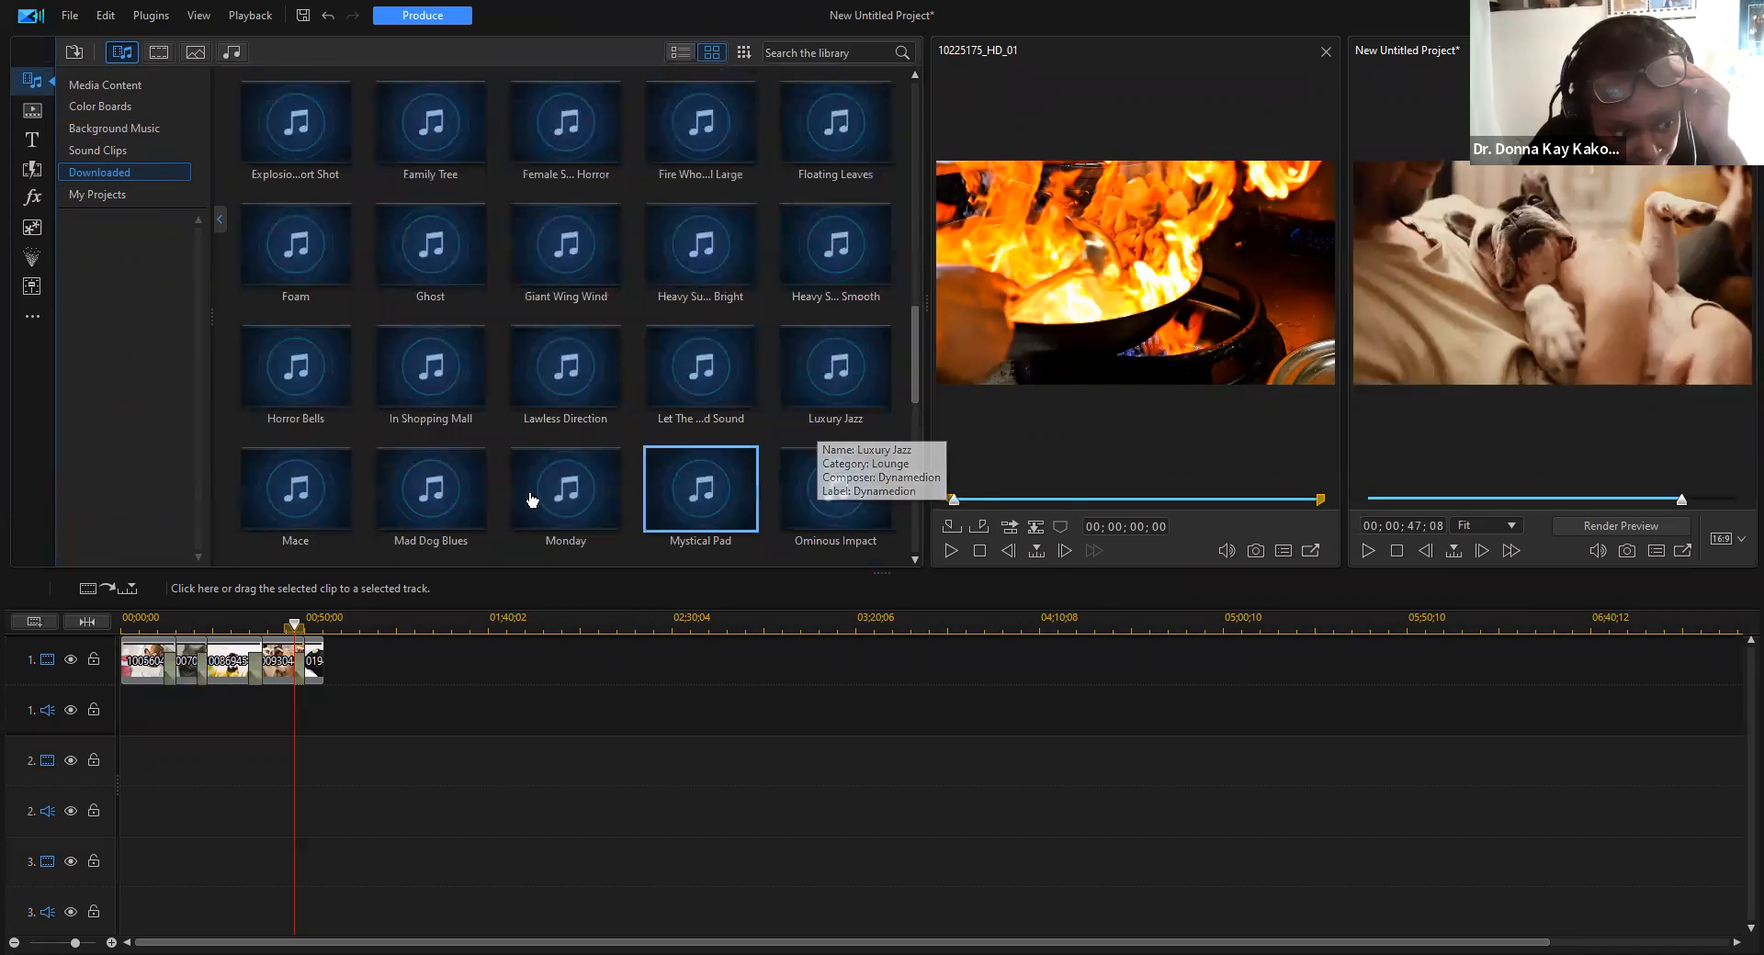
drag(428, 510, 119, 717)
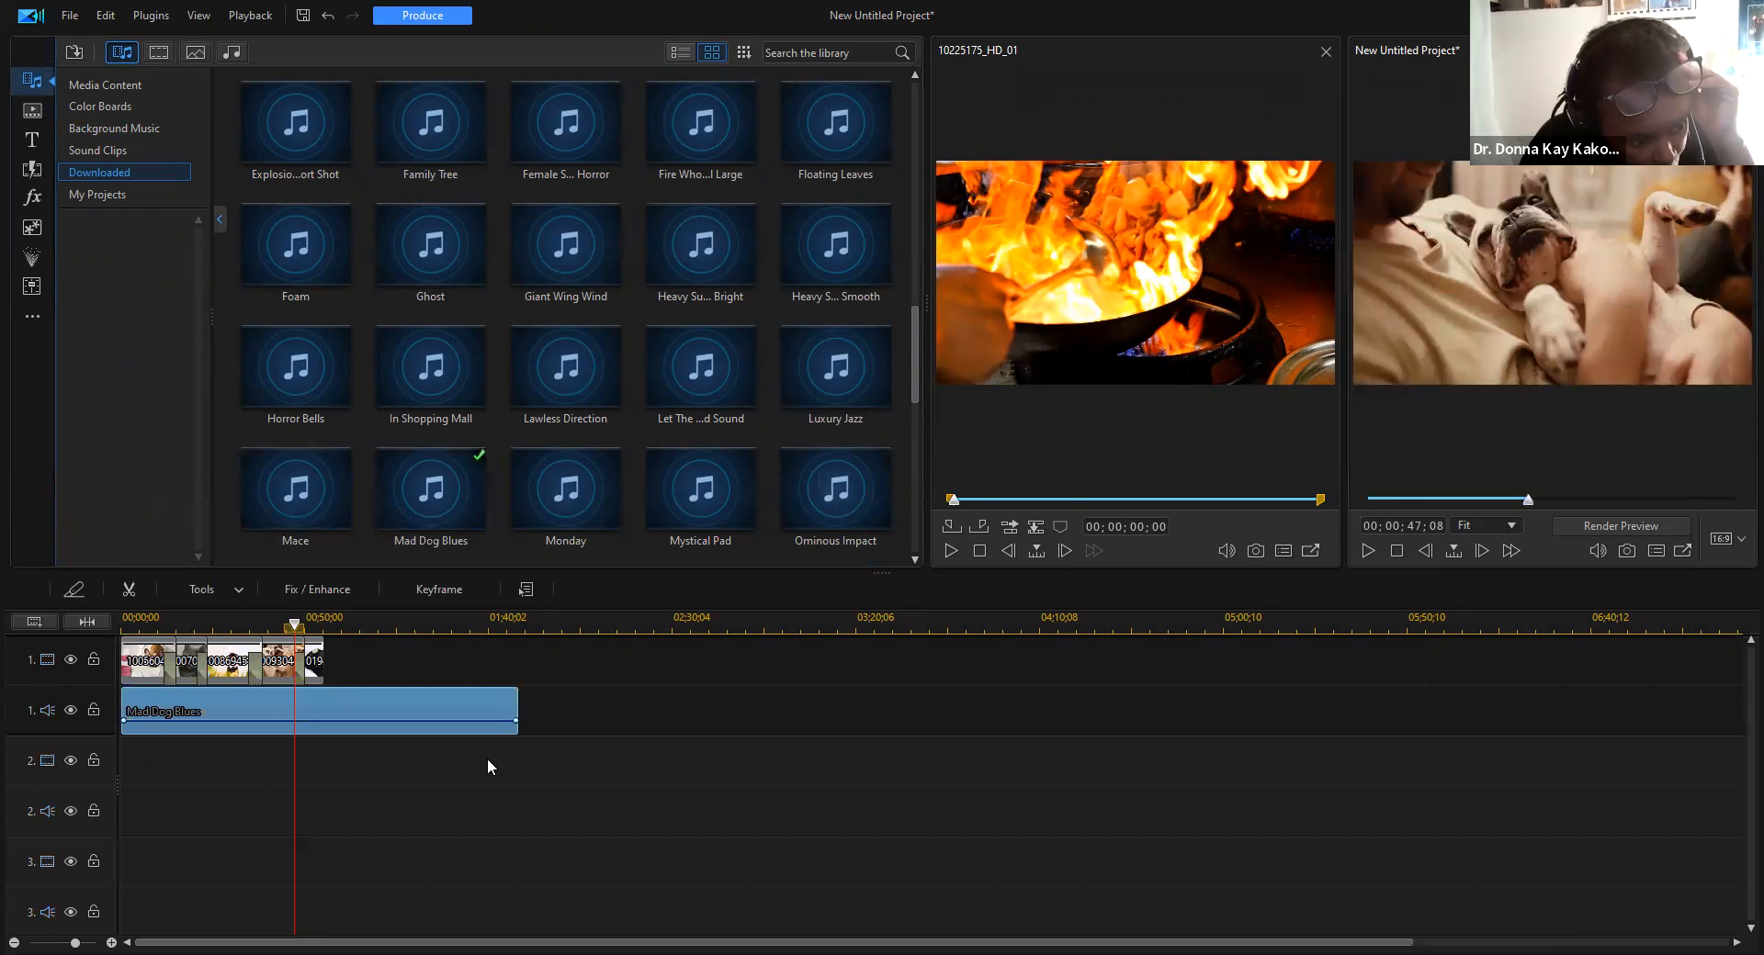
Step: Trim the end of the Mad Dog Blues clip to the end of the video at 00;00;55;17 with Trim Only
scroll(487, 758, down, 2)
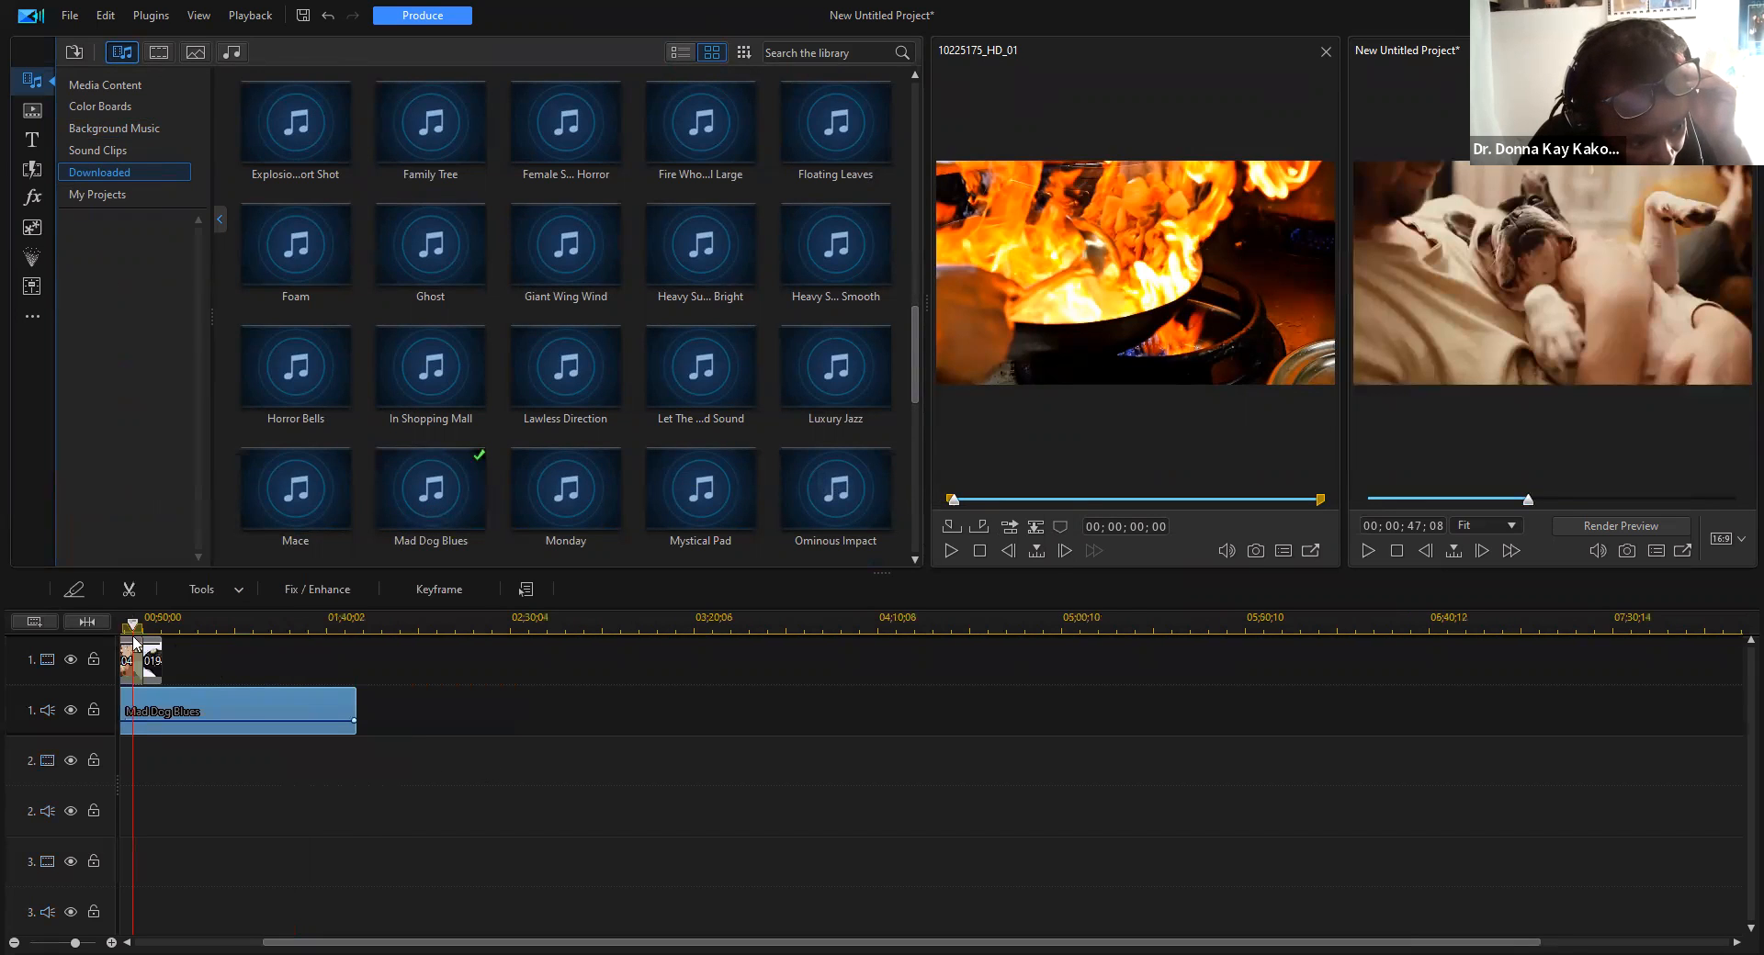
drag(133, 628, 40, 675)
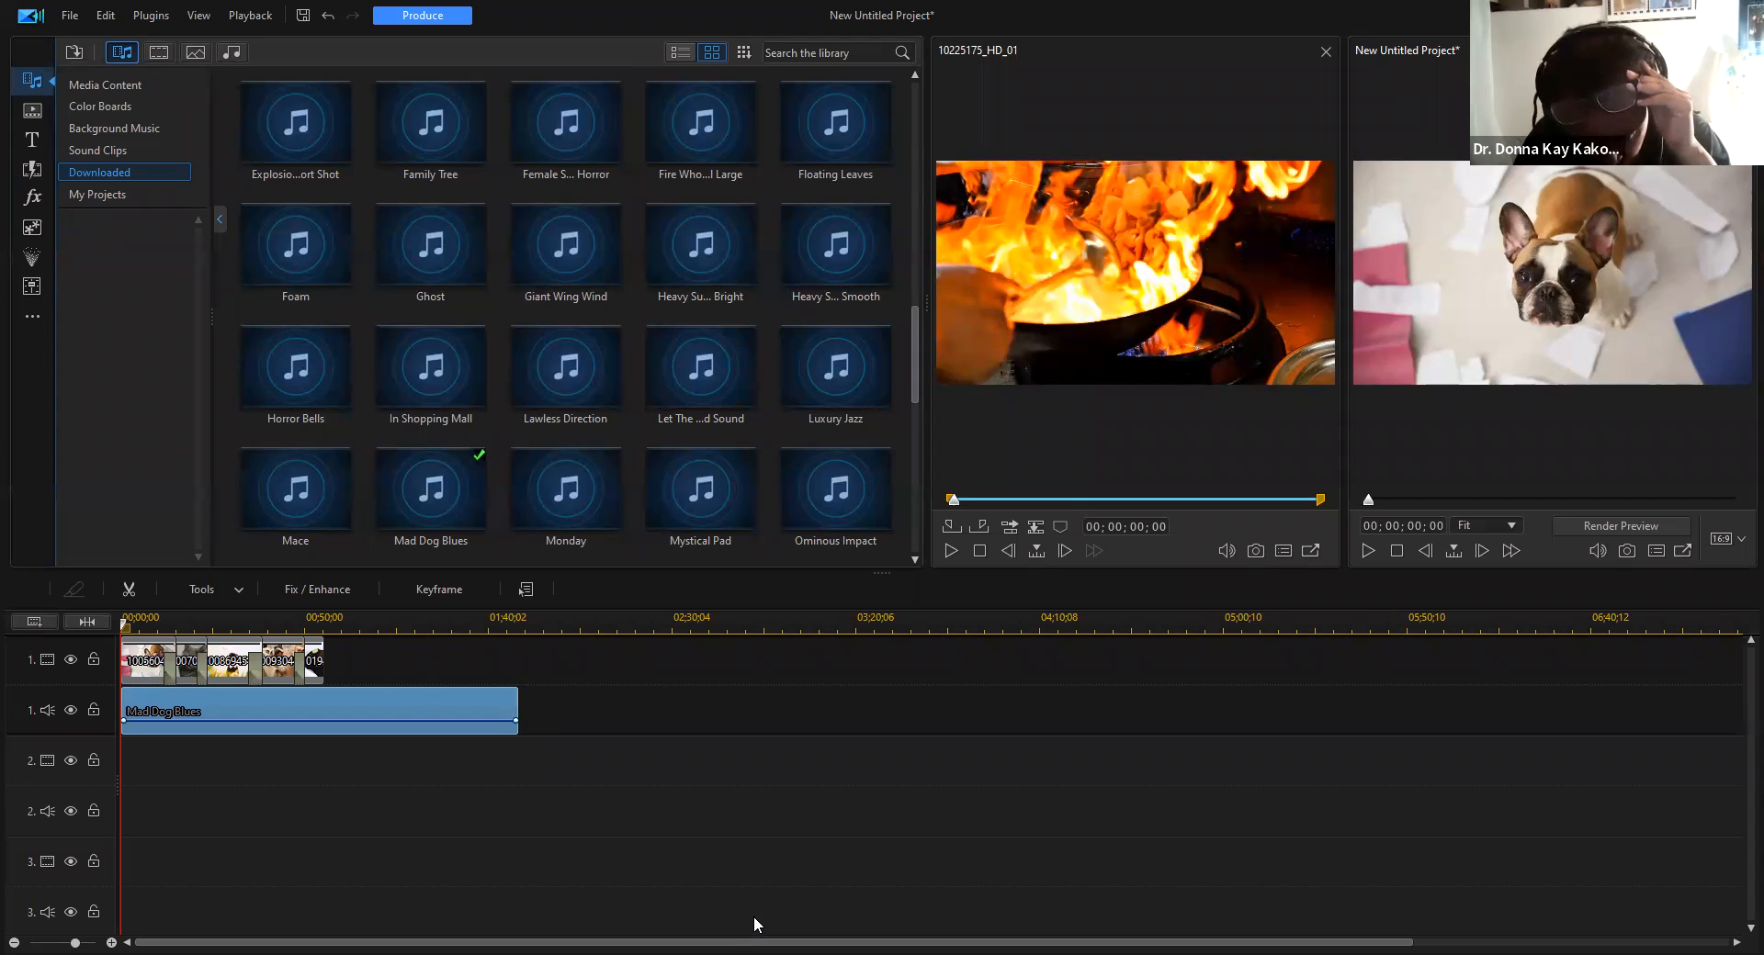
click(433, 663)
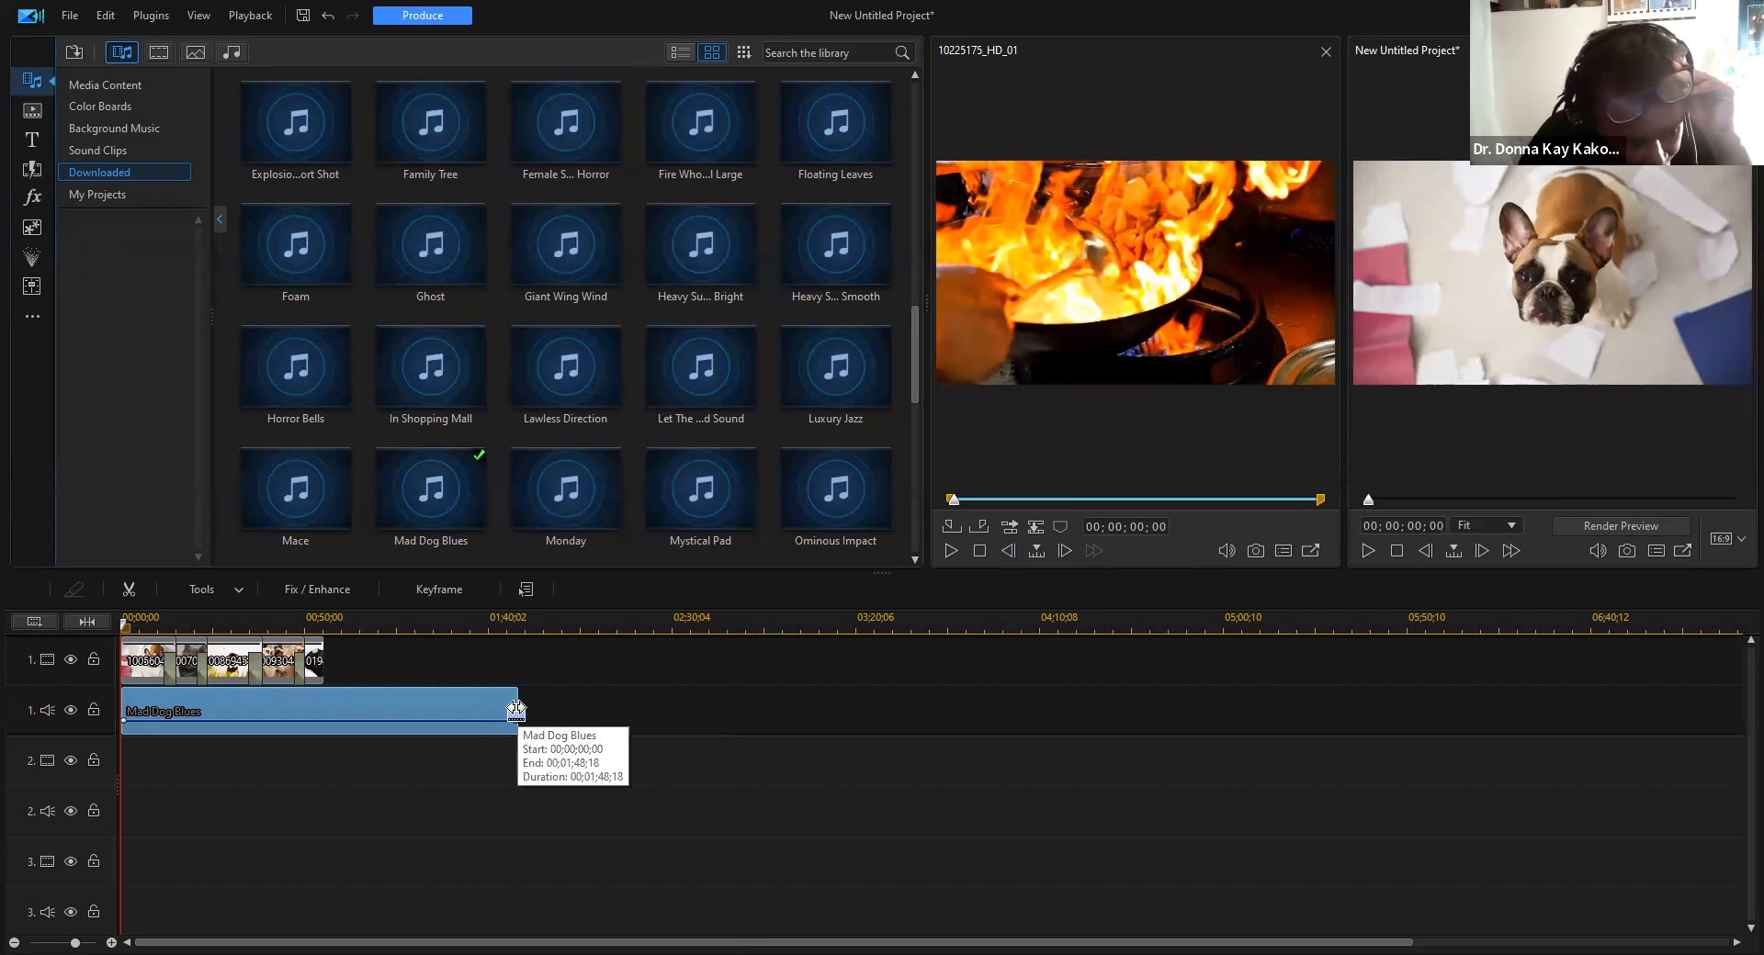
drag(516, 708, 325, 694)
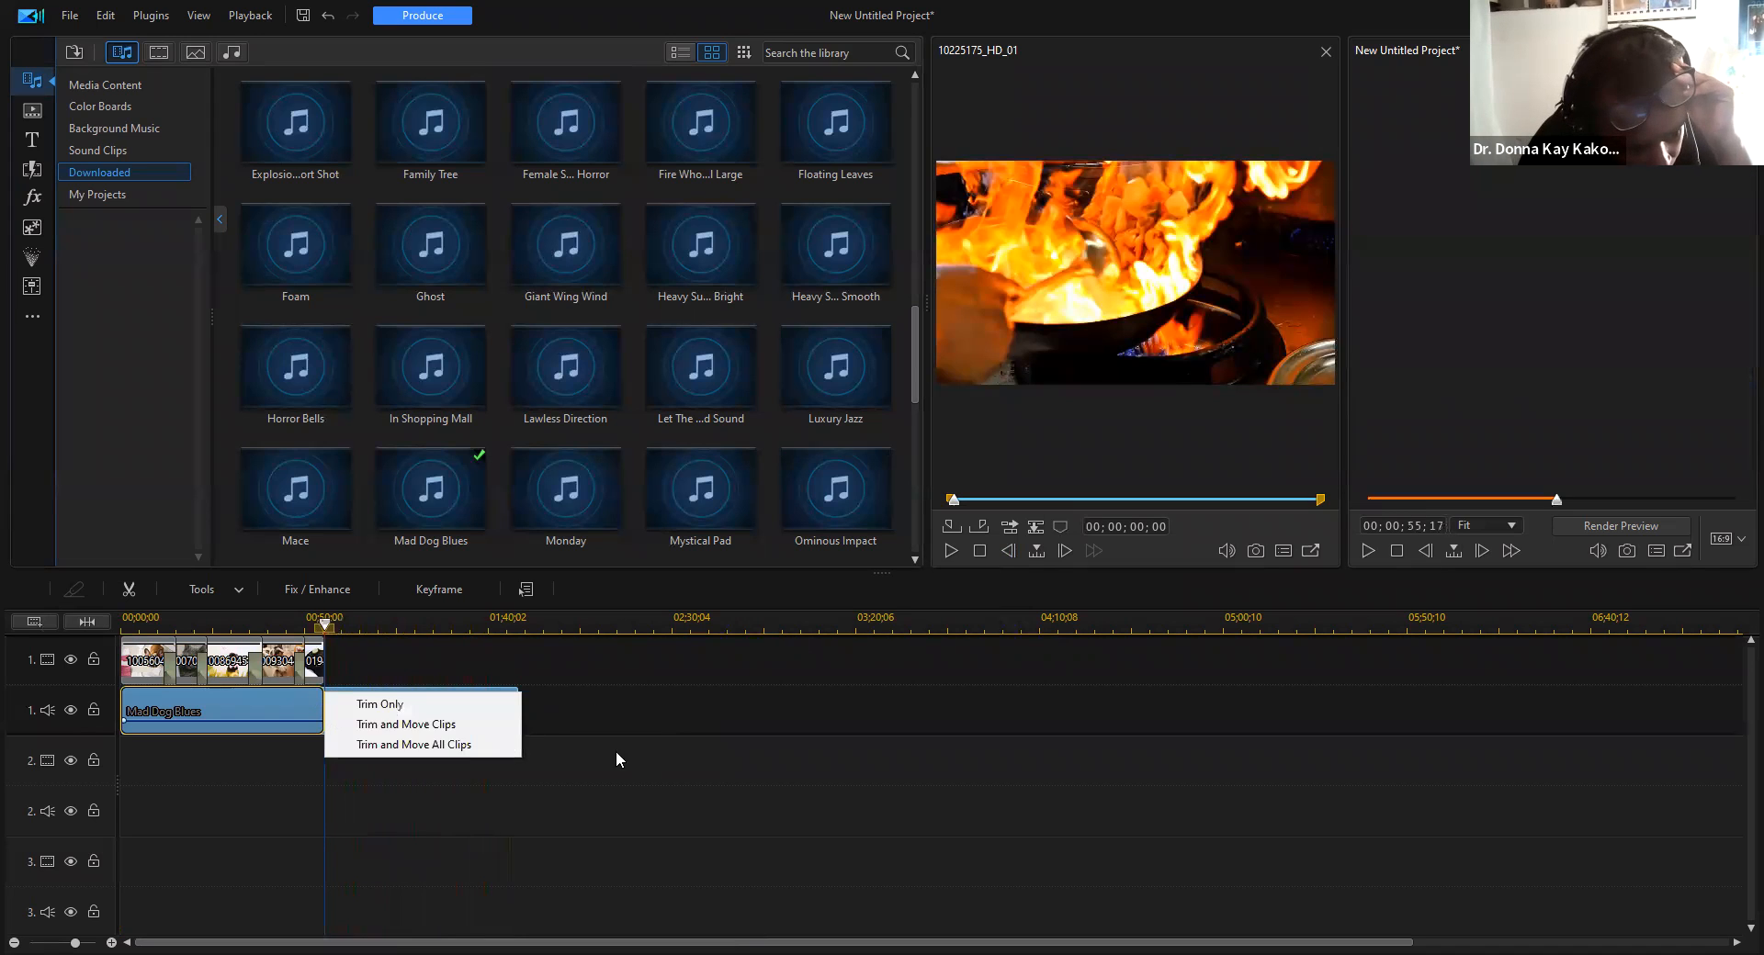
click(501, 705)
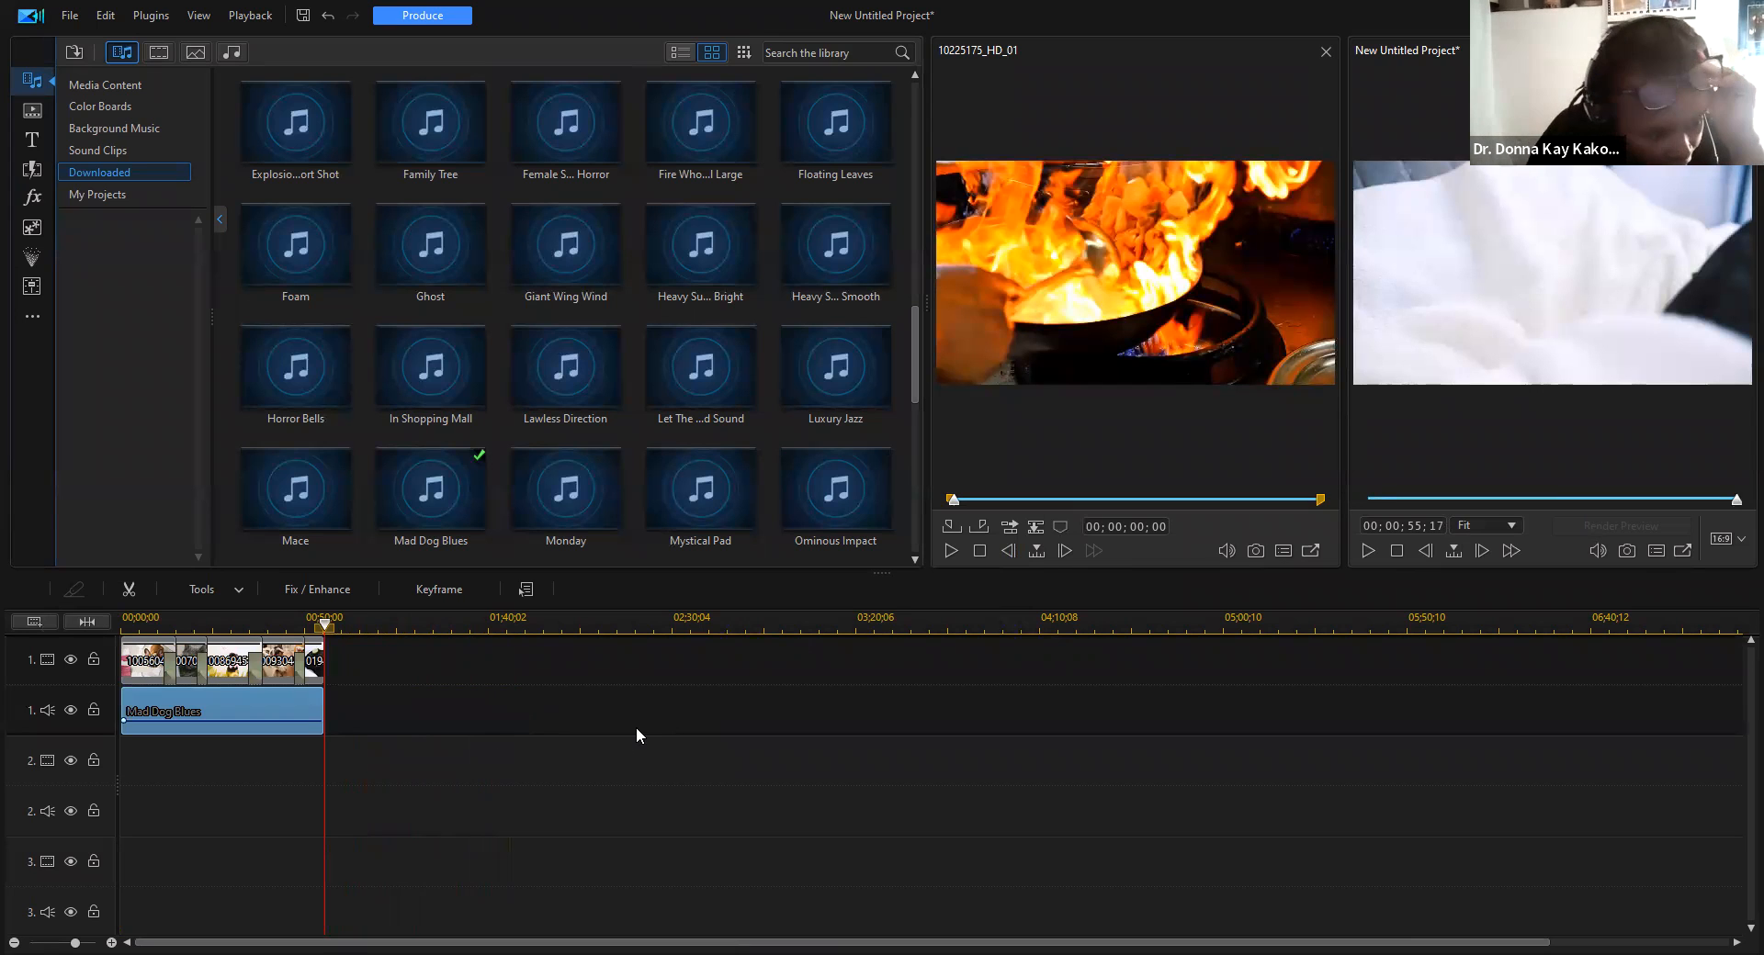
Step: Play the first few seconds of the sequence from the start to check the music with the video
drag(324, 625, 75, 628)
click(230, 712)
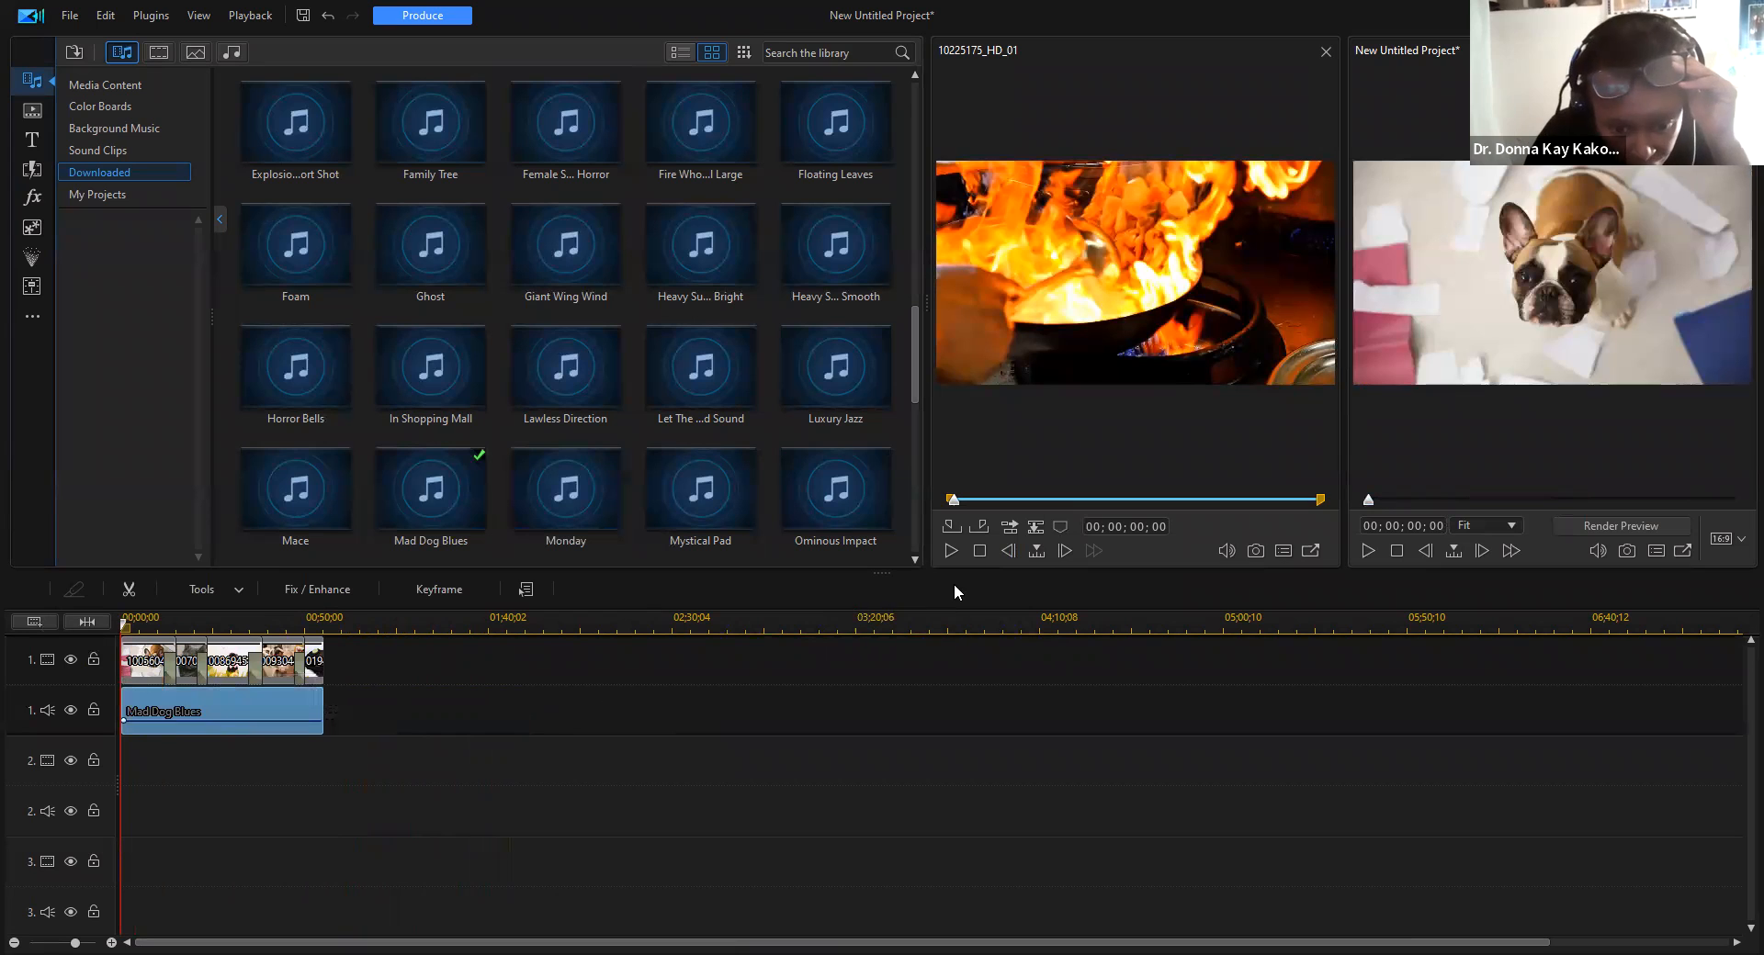
click(1366, 552)
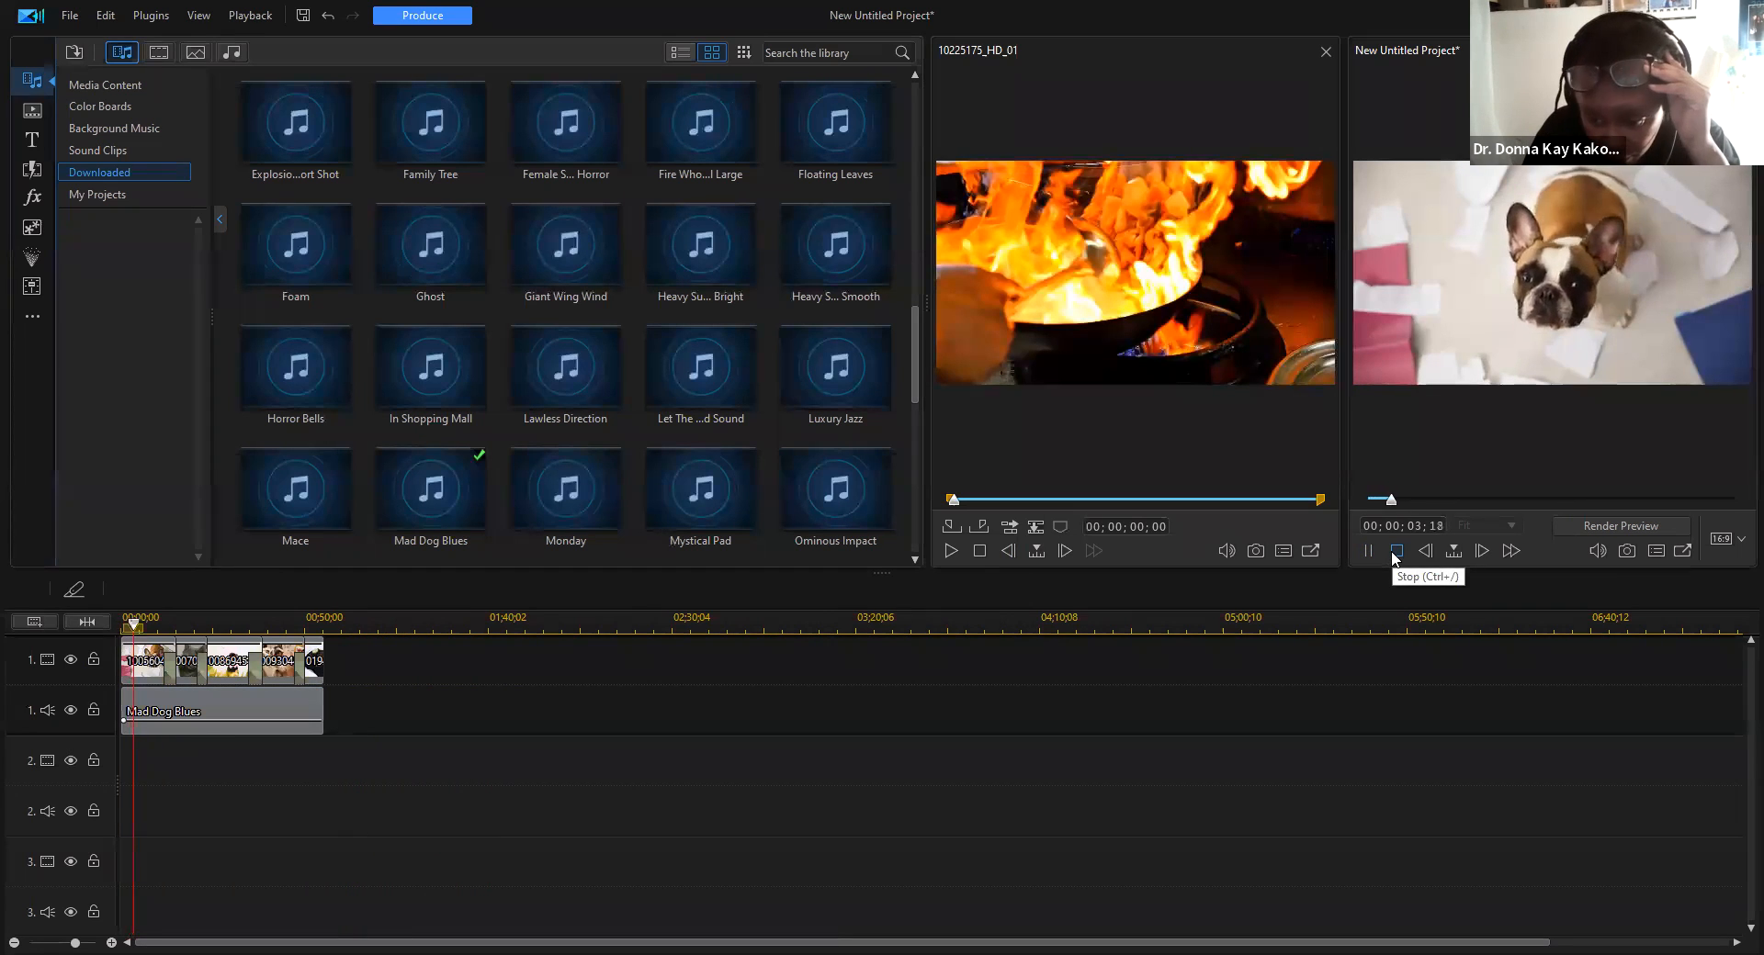
click(1396, 551)
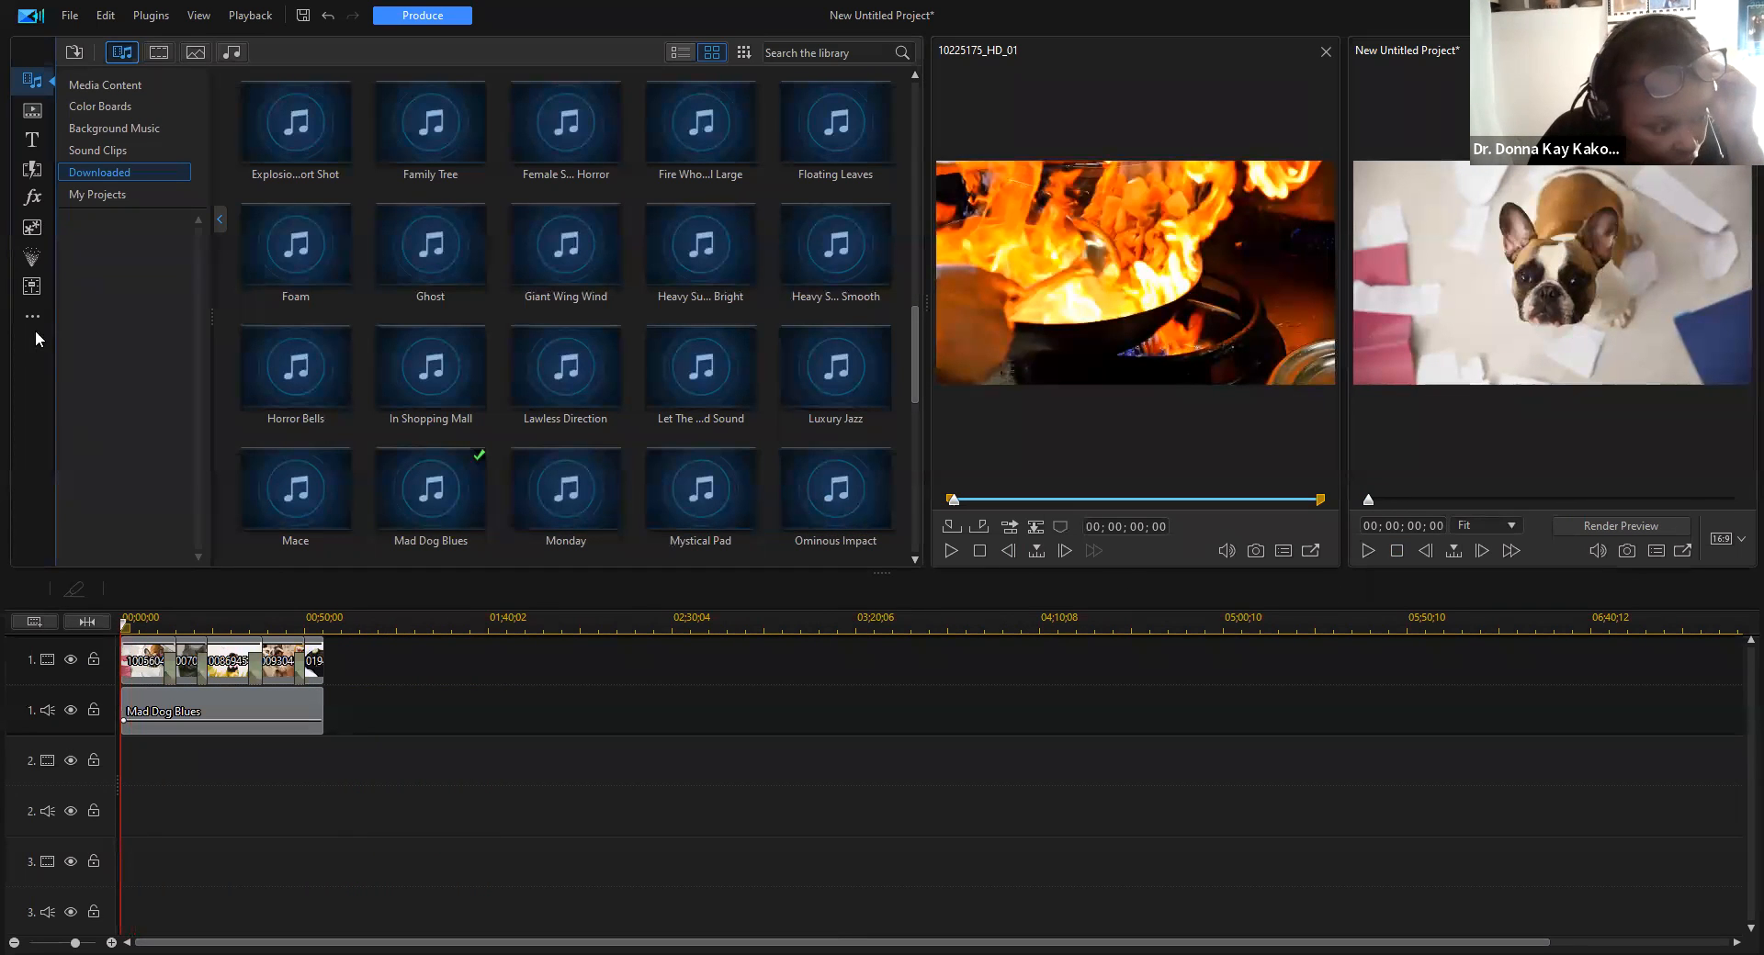
Step: Replace the crossfade between the bulldog and cat clips with the Expanding Circles transition
click(33, 143)
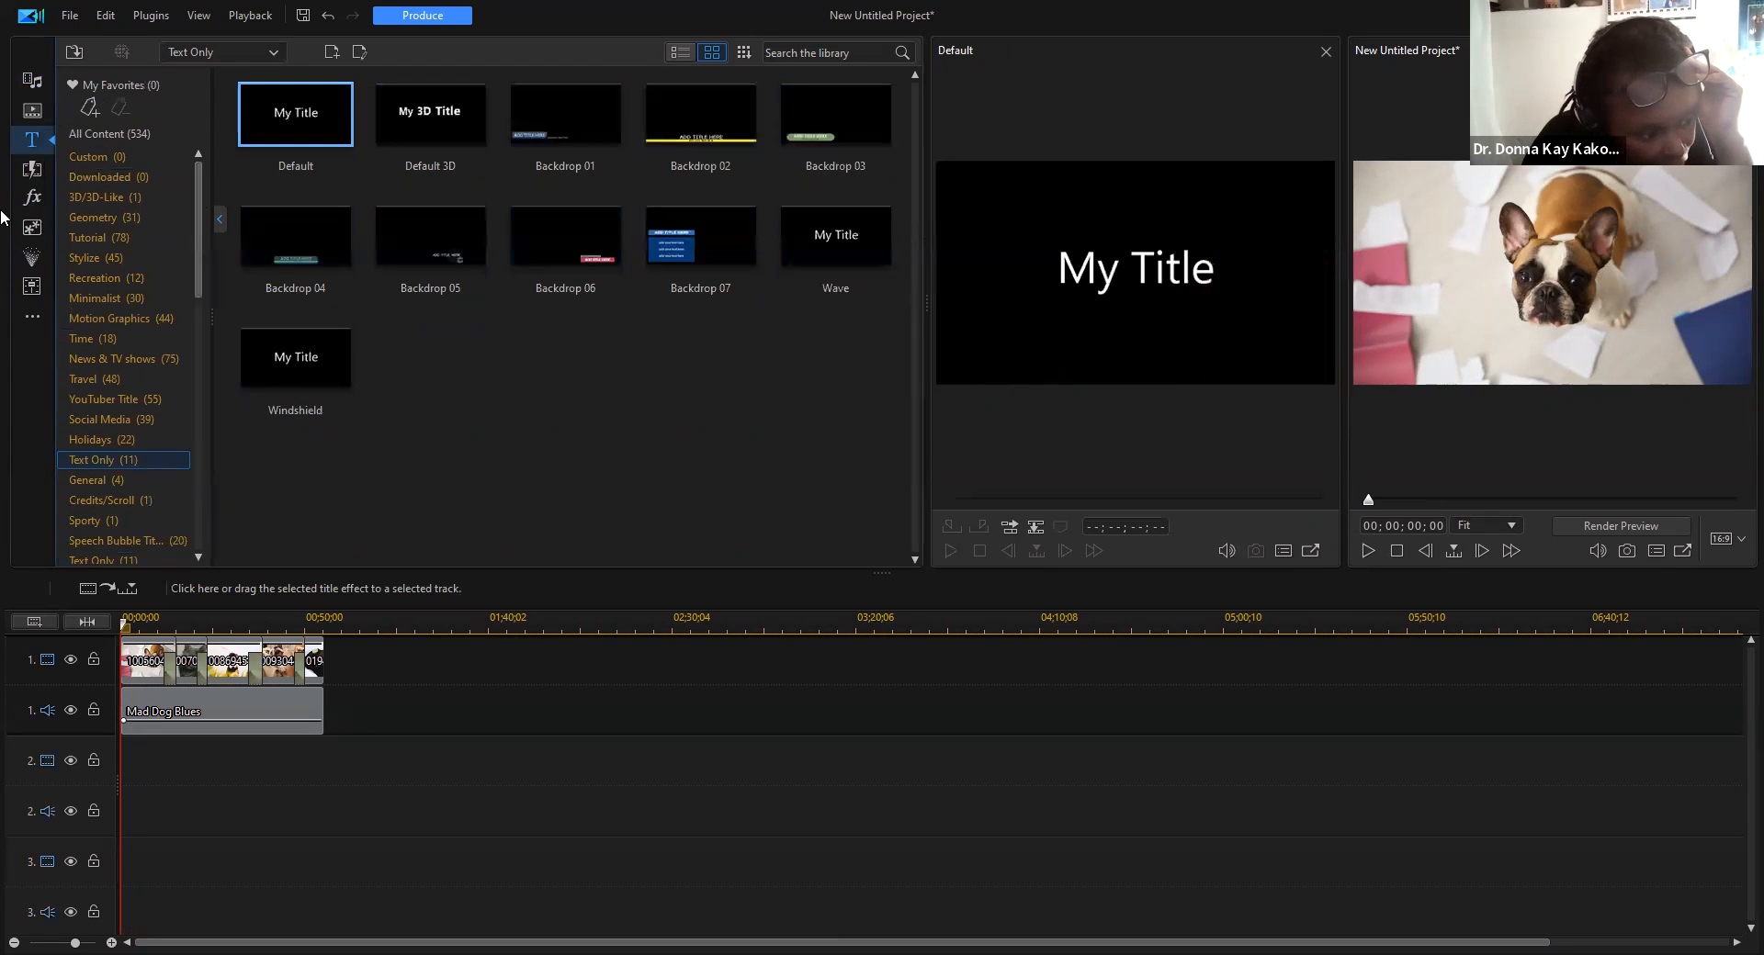
click(28, 171)
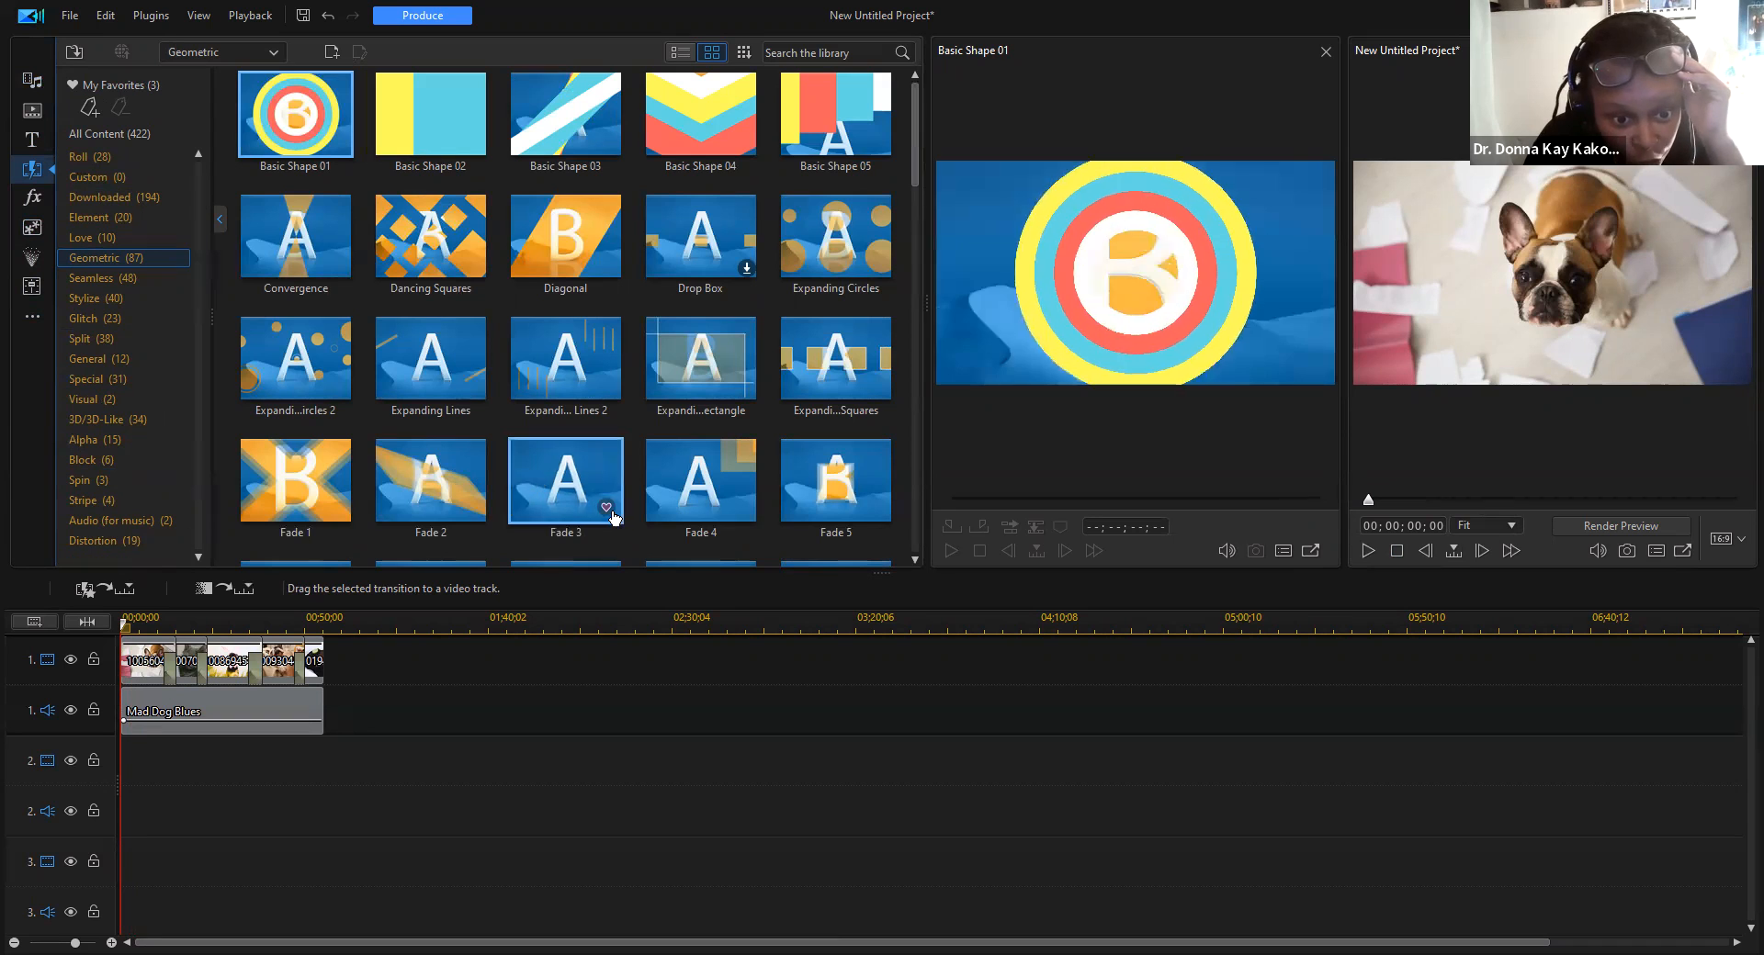
click(800, 260)
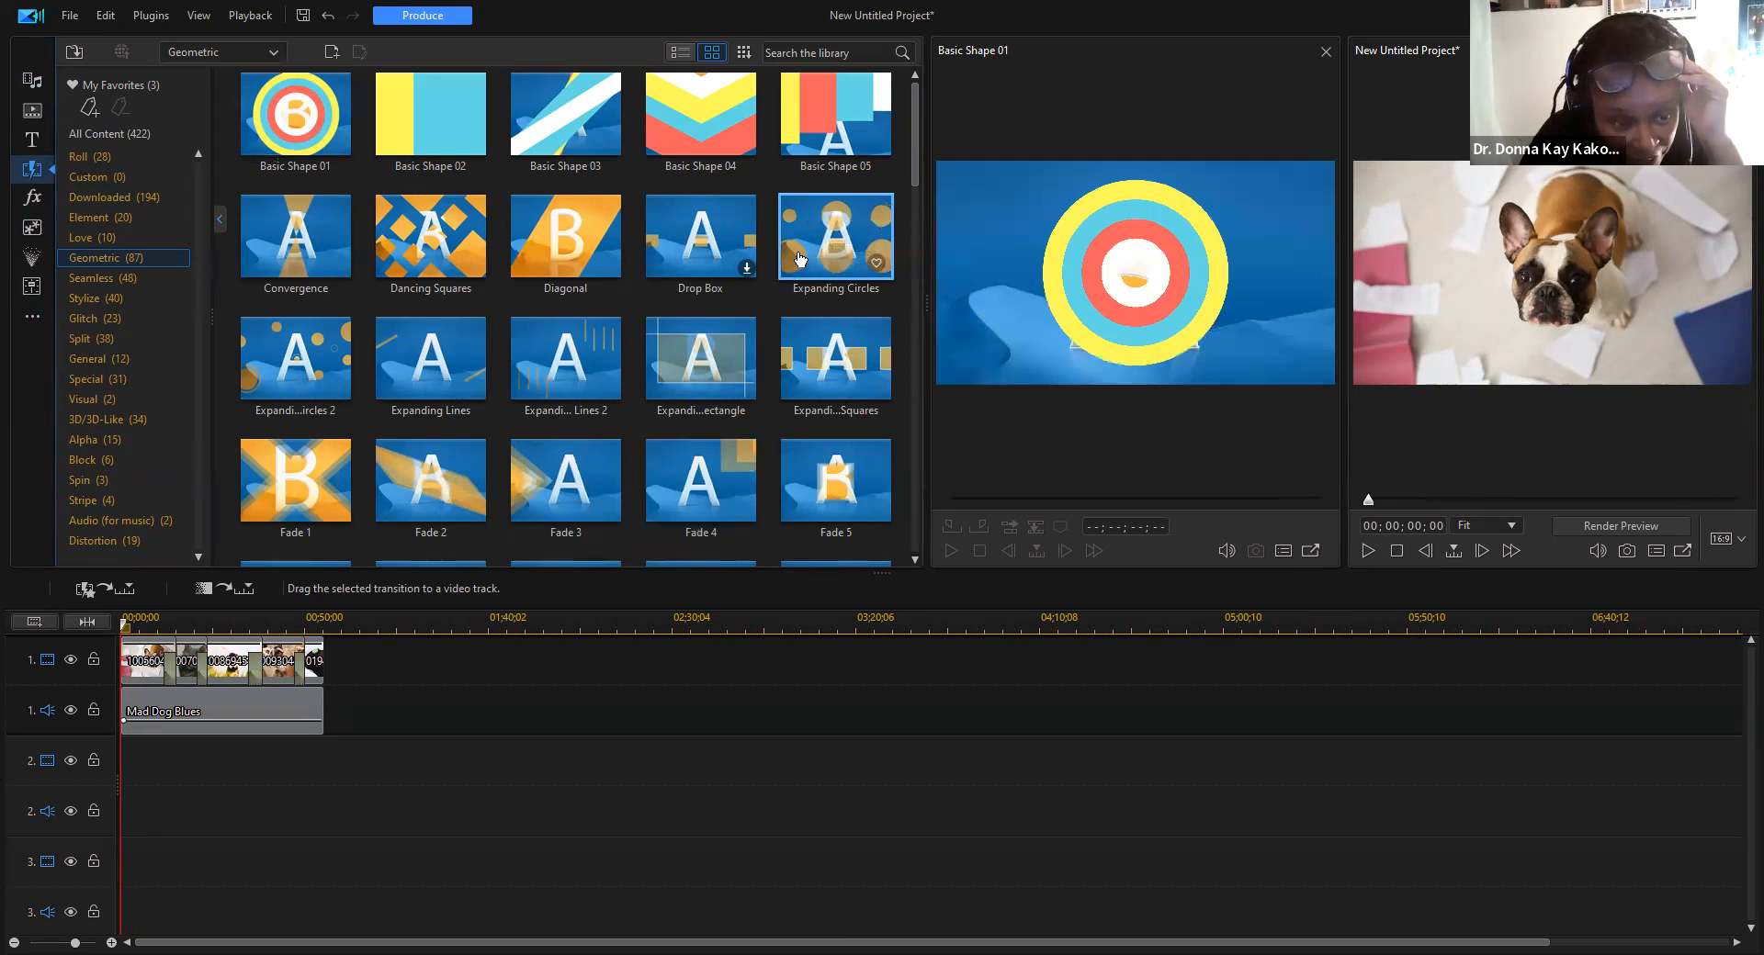
drag(162, 632, 173, 662)
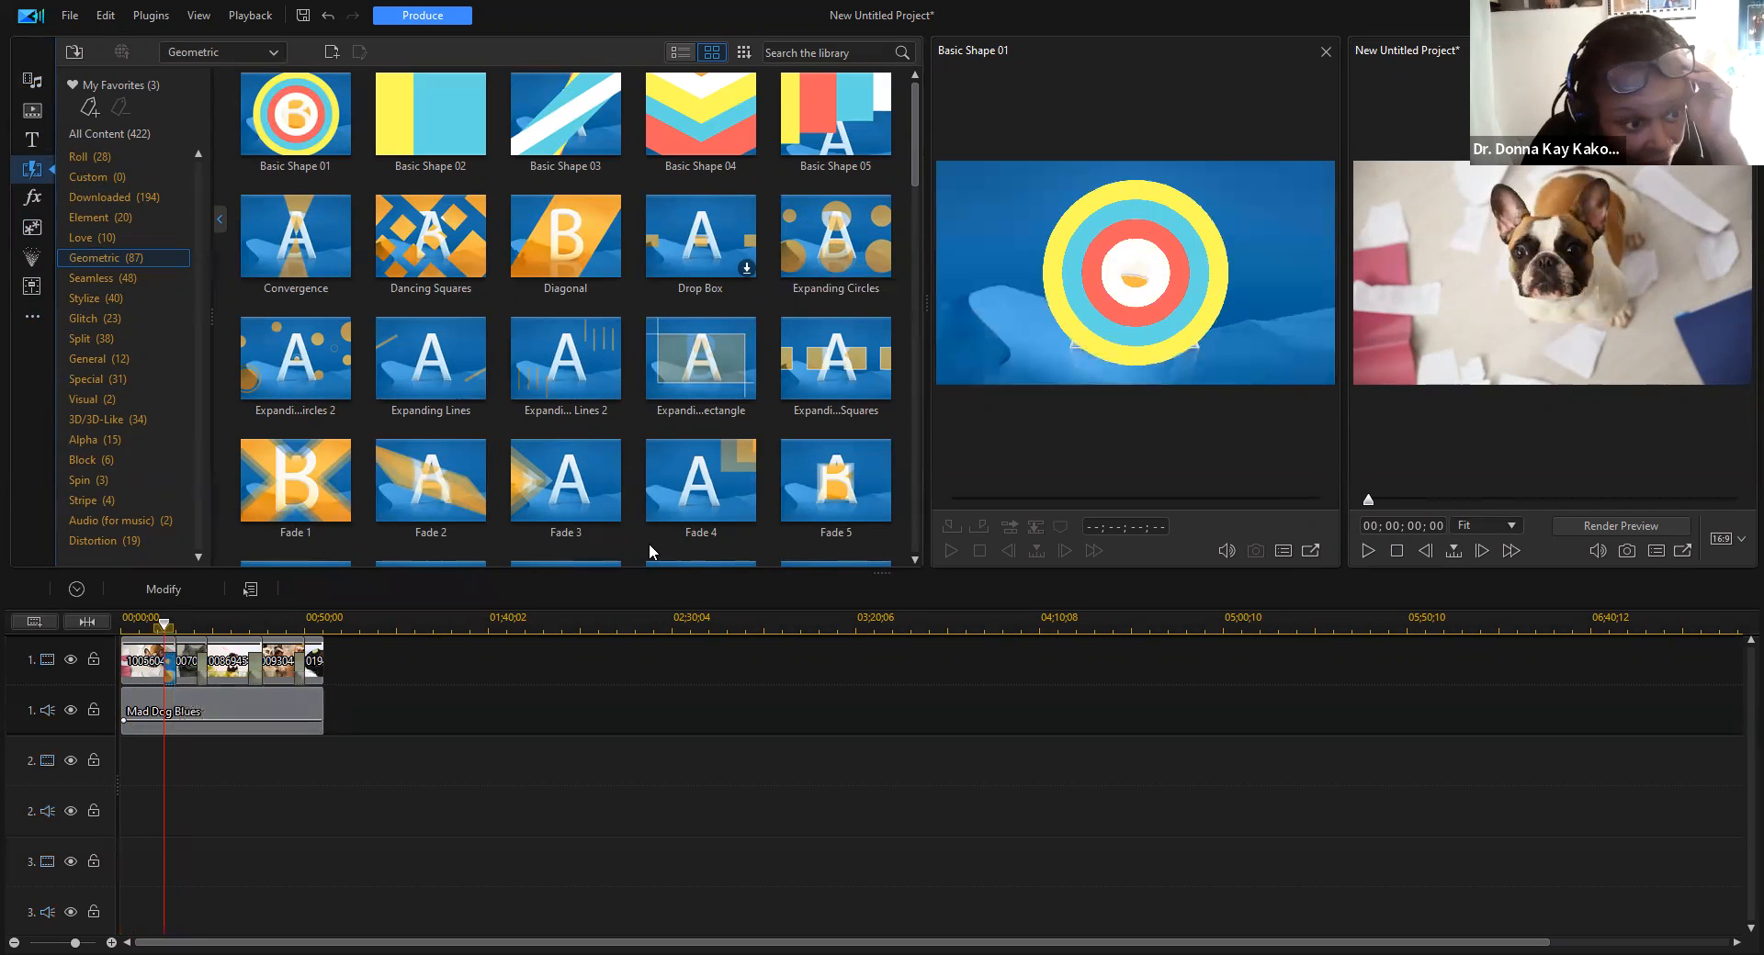
Step: Replace the crossfade between the cat and bunny-eared dog clips with the geometric Zipper transition
scroll(586, 484, down, 5)
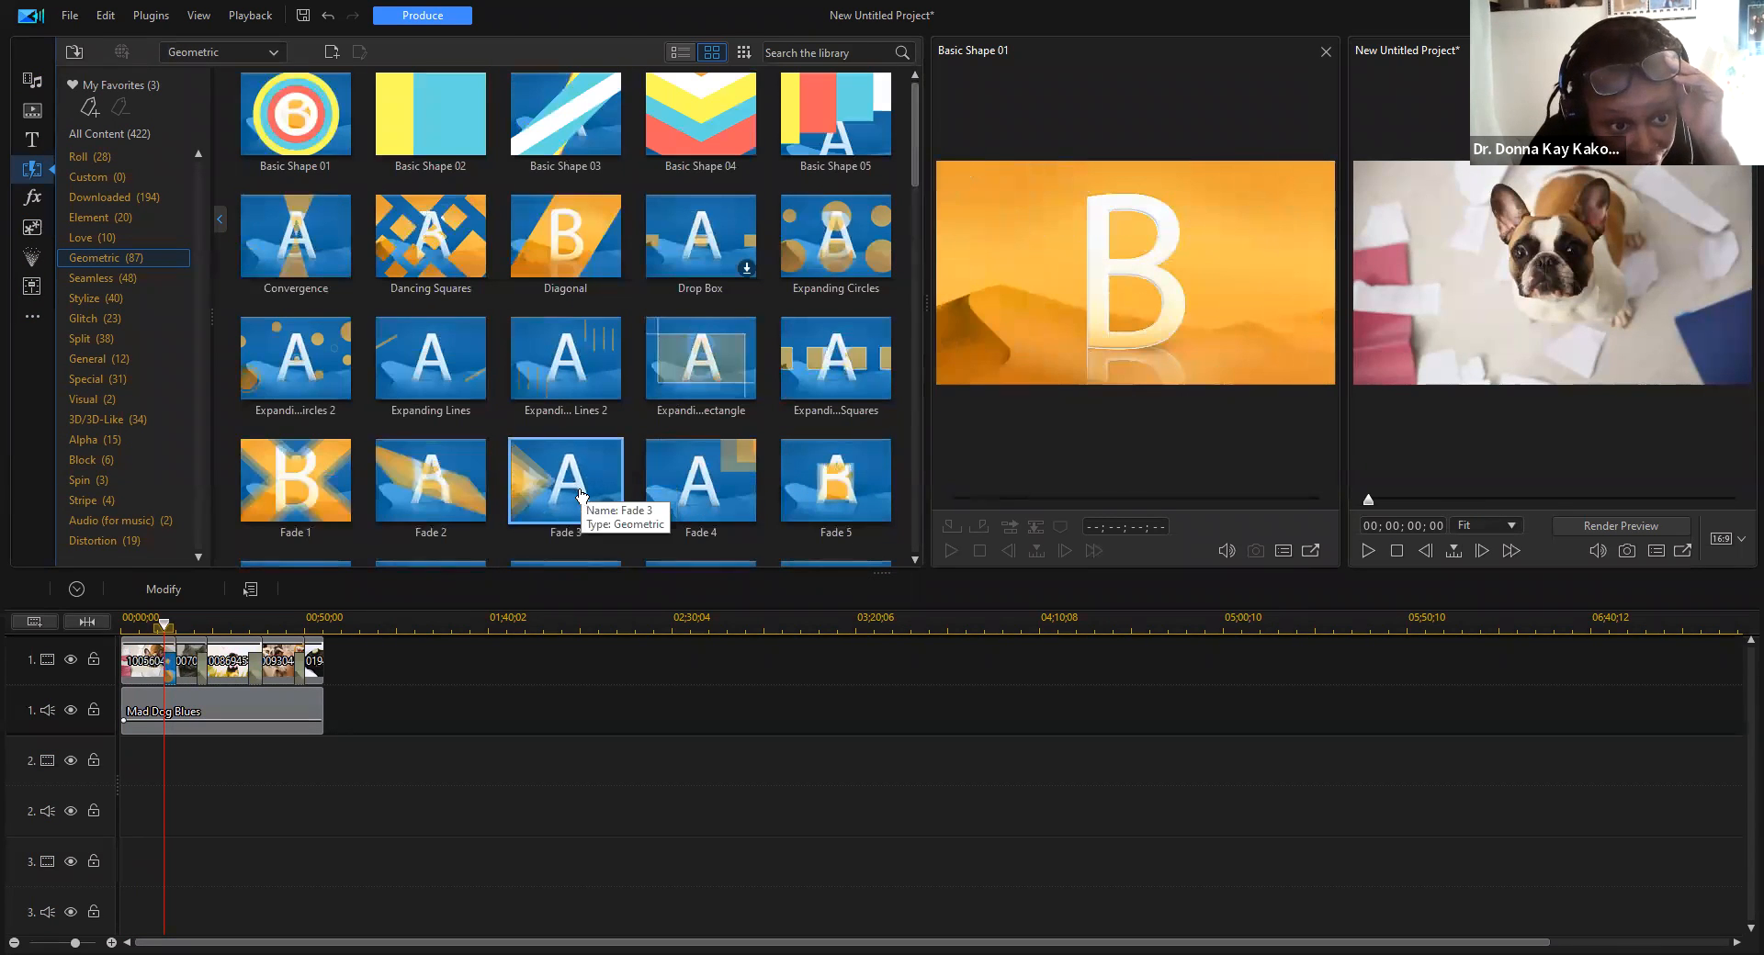
scroll(582, 492, down, 5)
scroll(579, 496, down, 8)
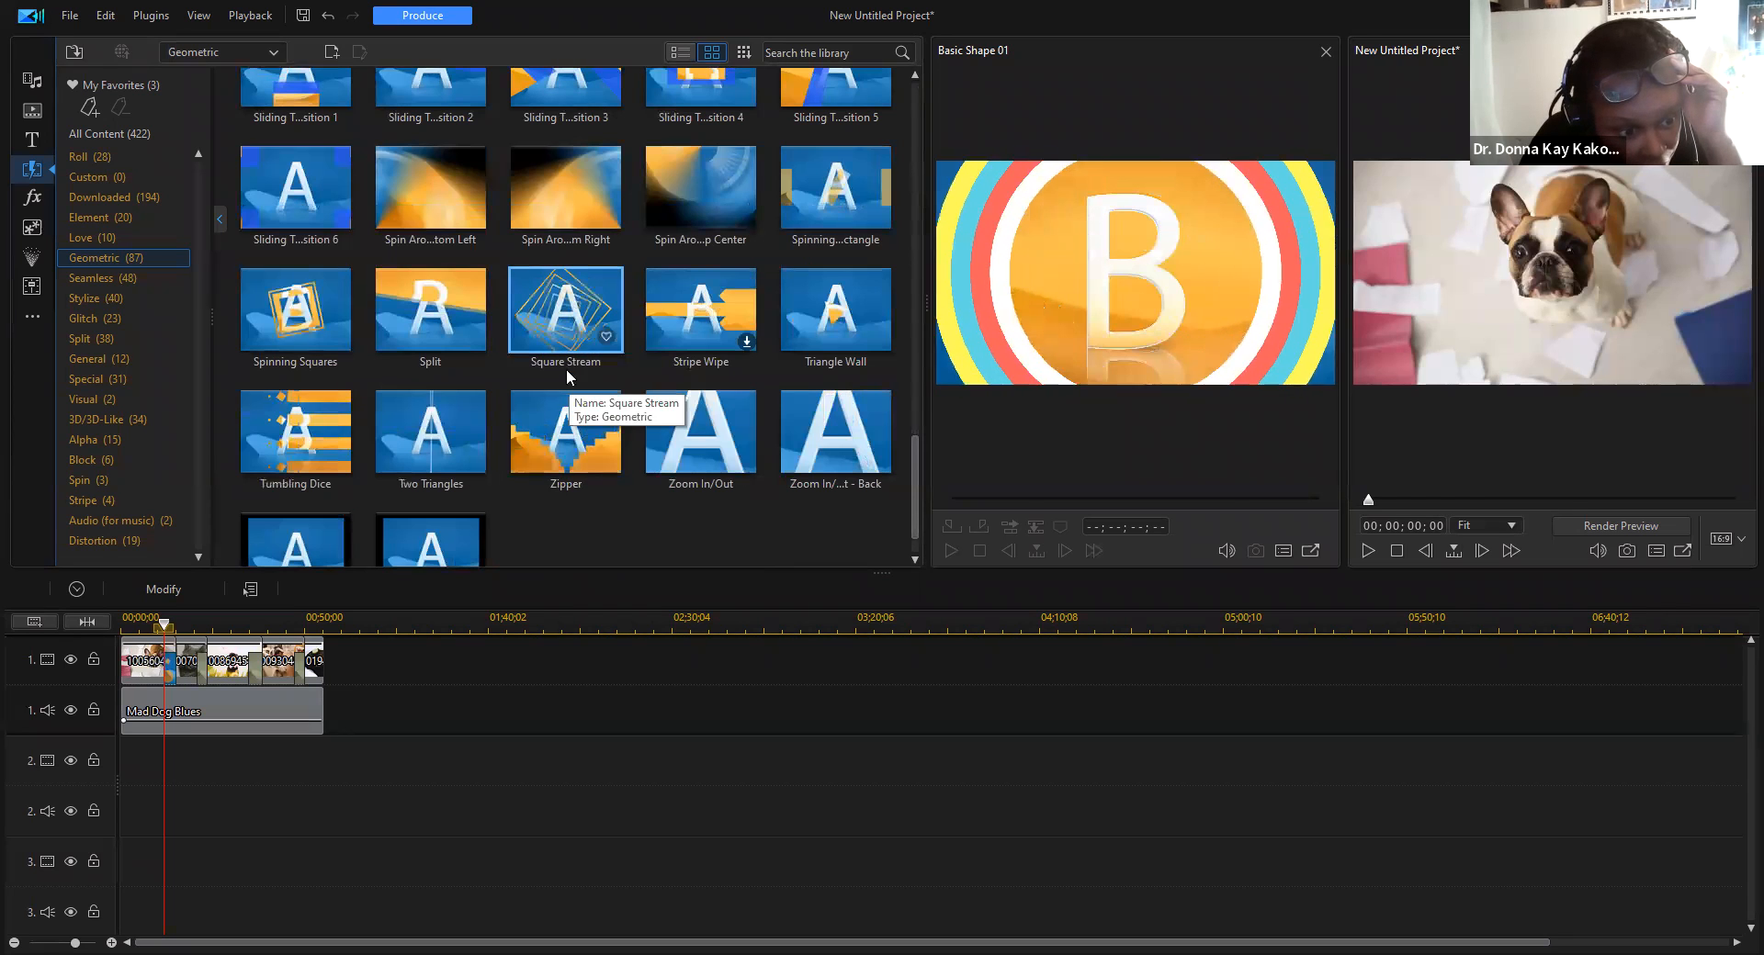
drag(582, 452, 203, 672)
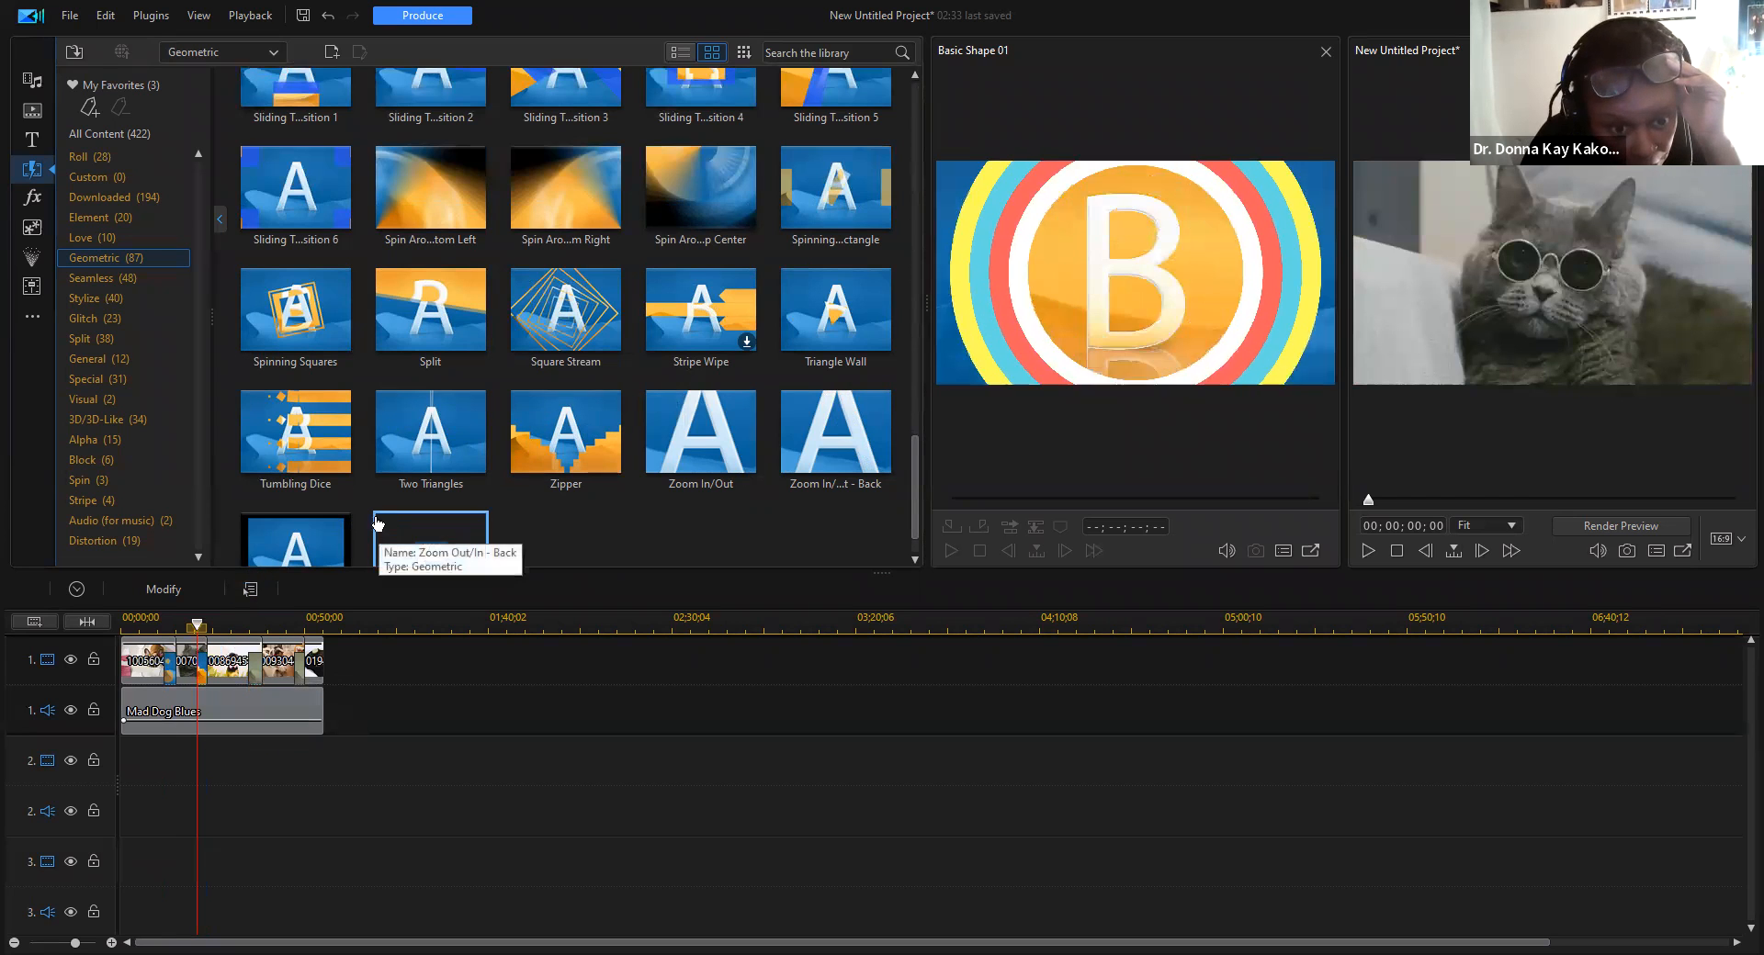
Step: Replace the crossfade between the bunny-eared dog and cuddled bulldog clips with the Blizzard transition from all content
scroll(360, 483, up, 3)
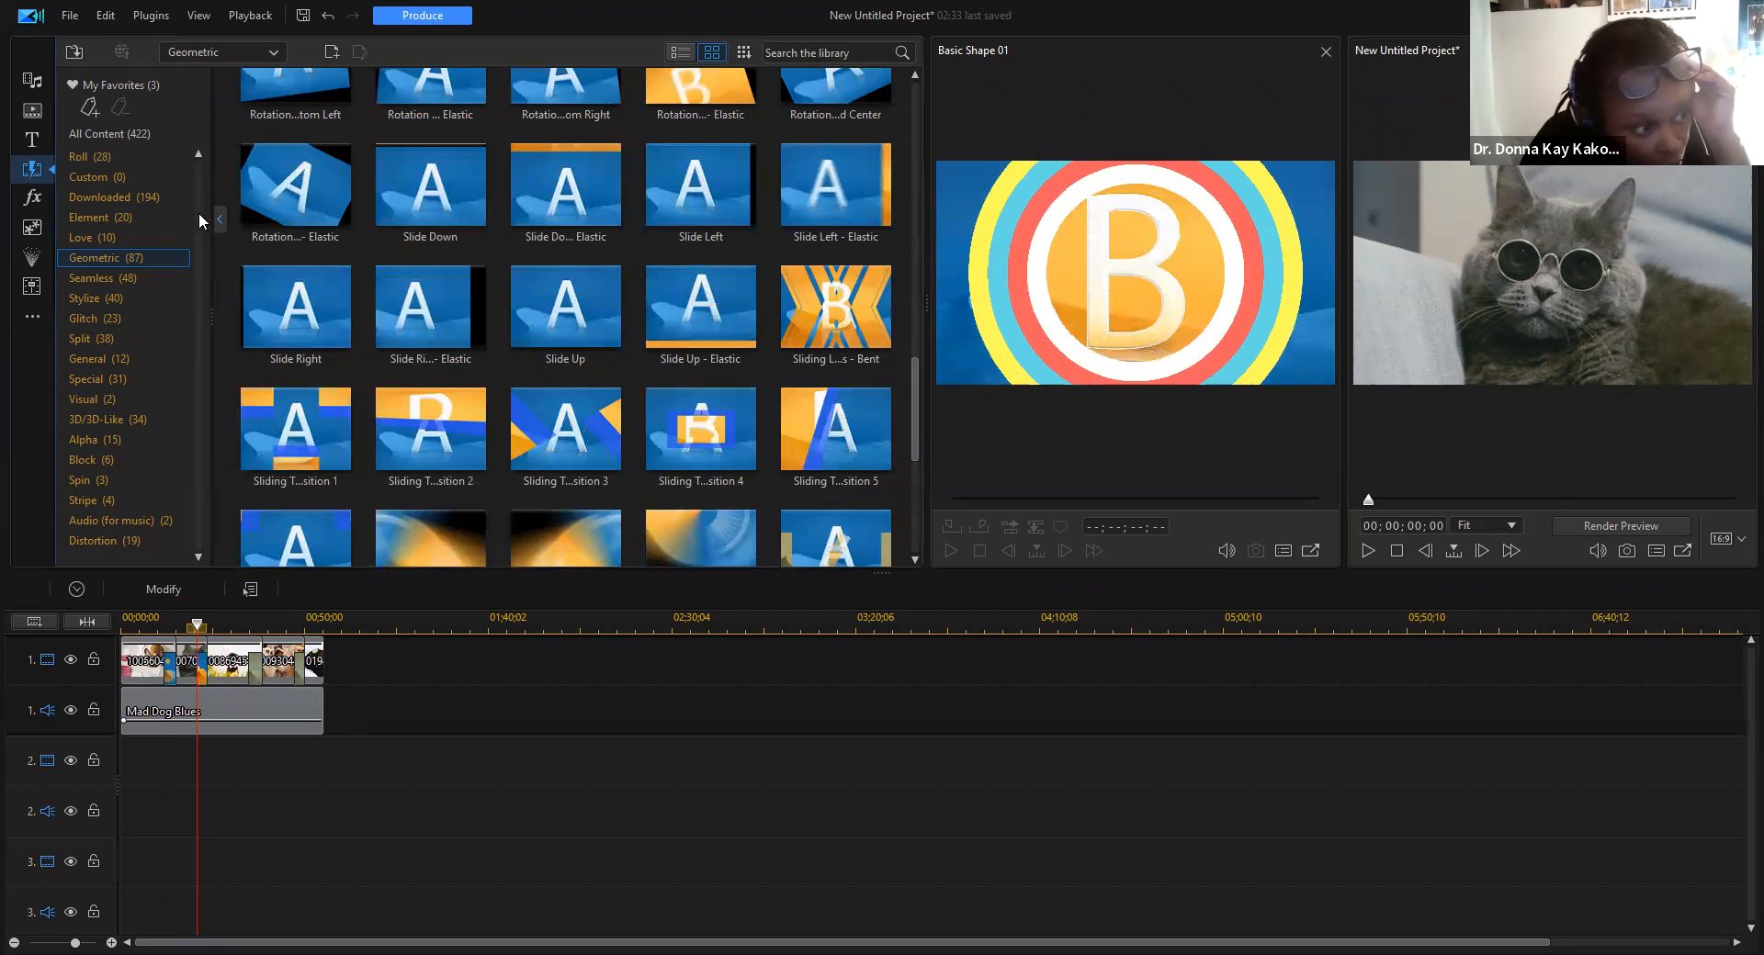
click(105, 133)
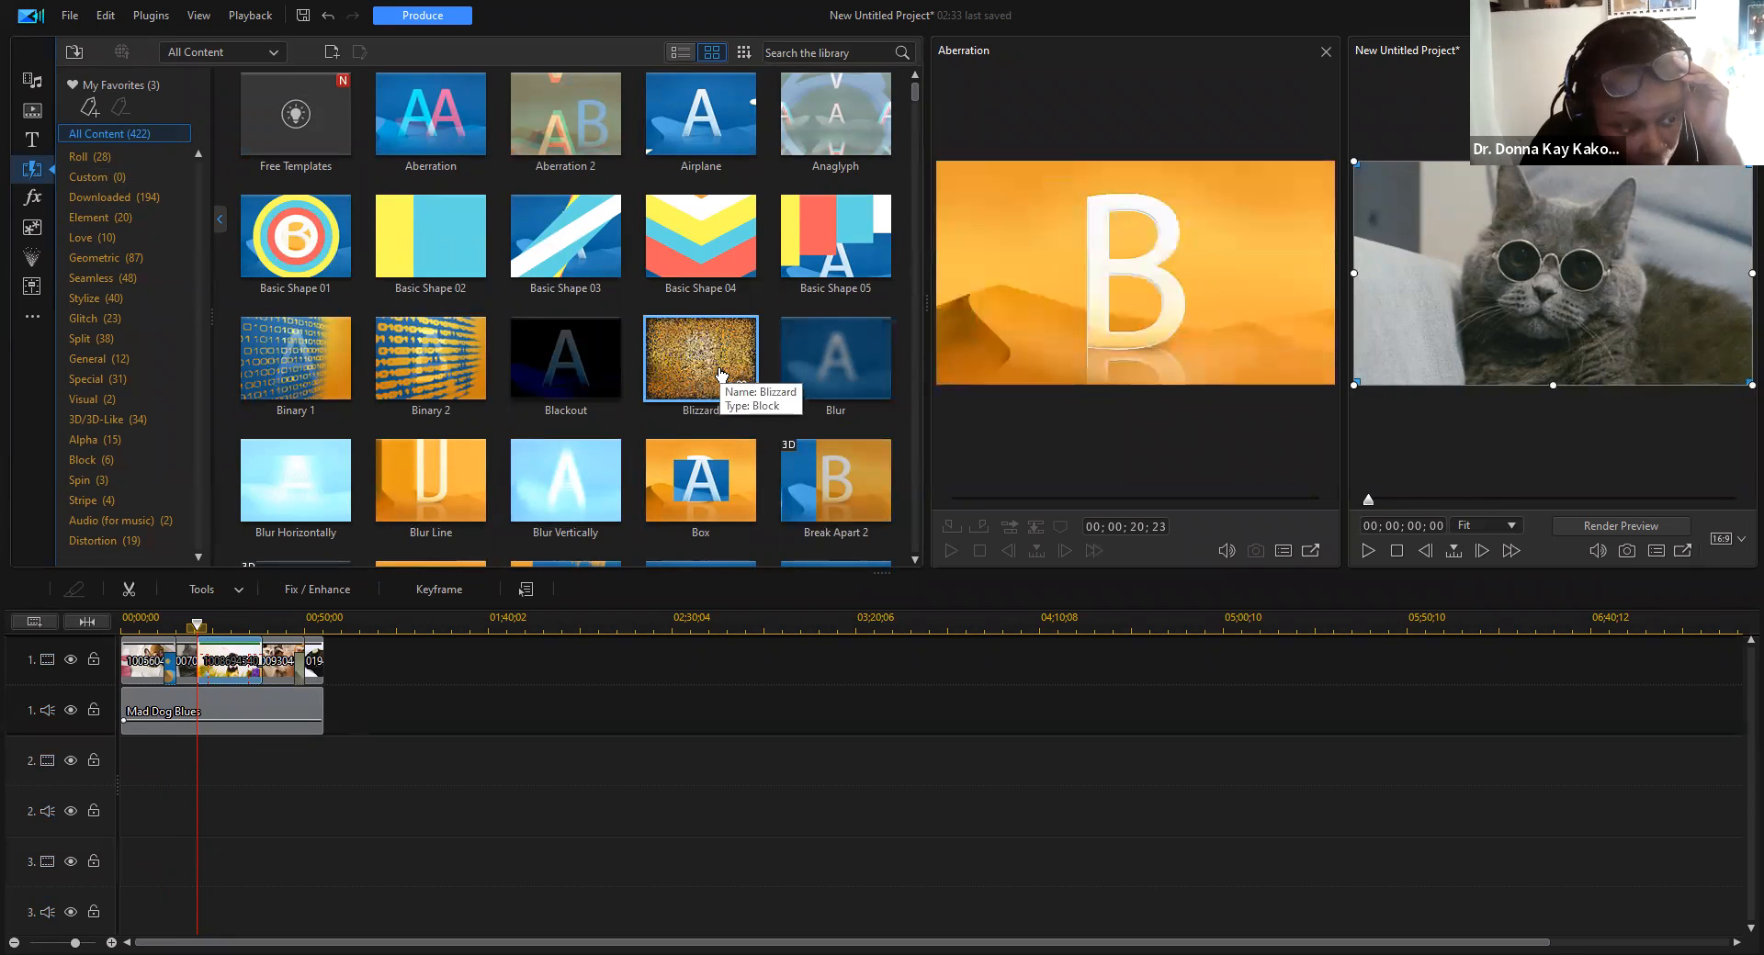
drag(717, 369, 264, 659)
Step: Try to replace the crossfade between the cuddled bulldog and black puppy clips with Film Roll Transitions 05
scroll(668, 459, down, 5)
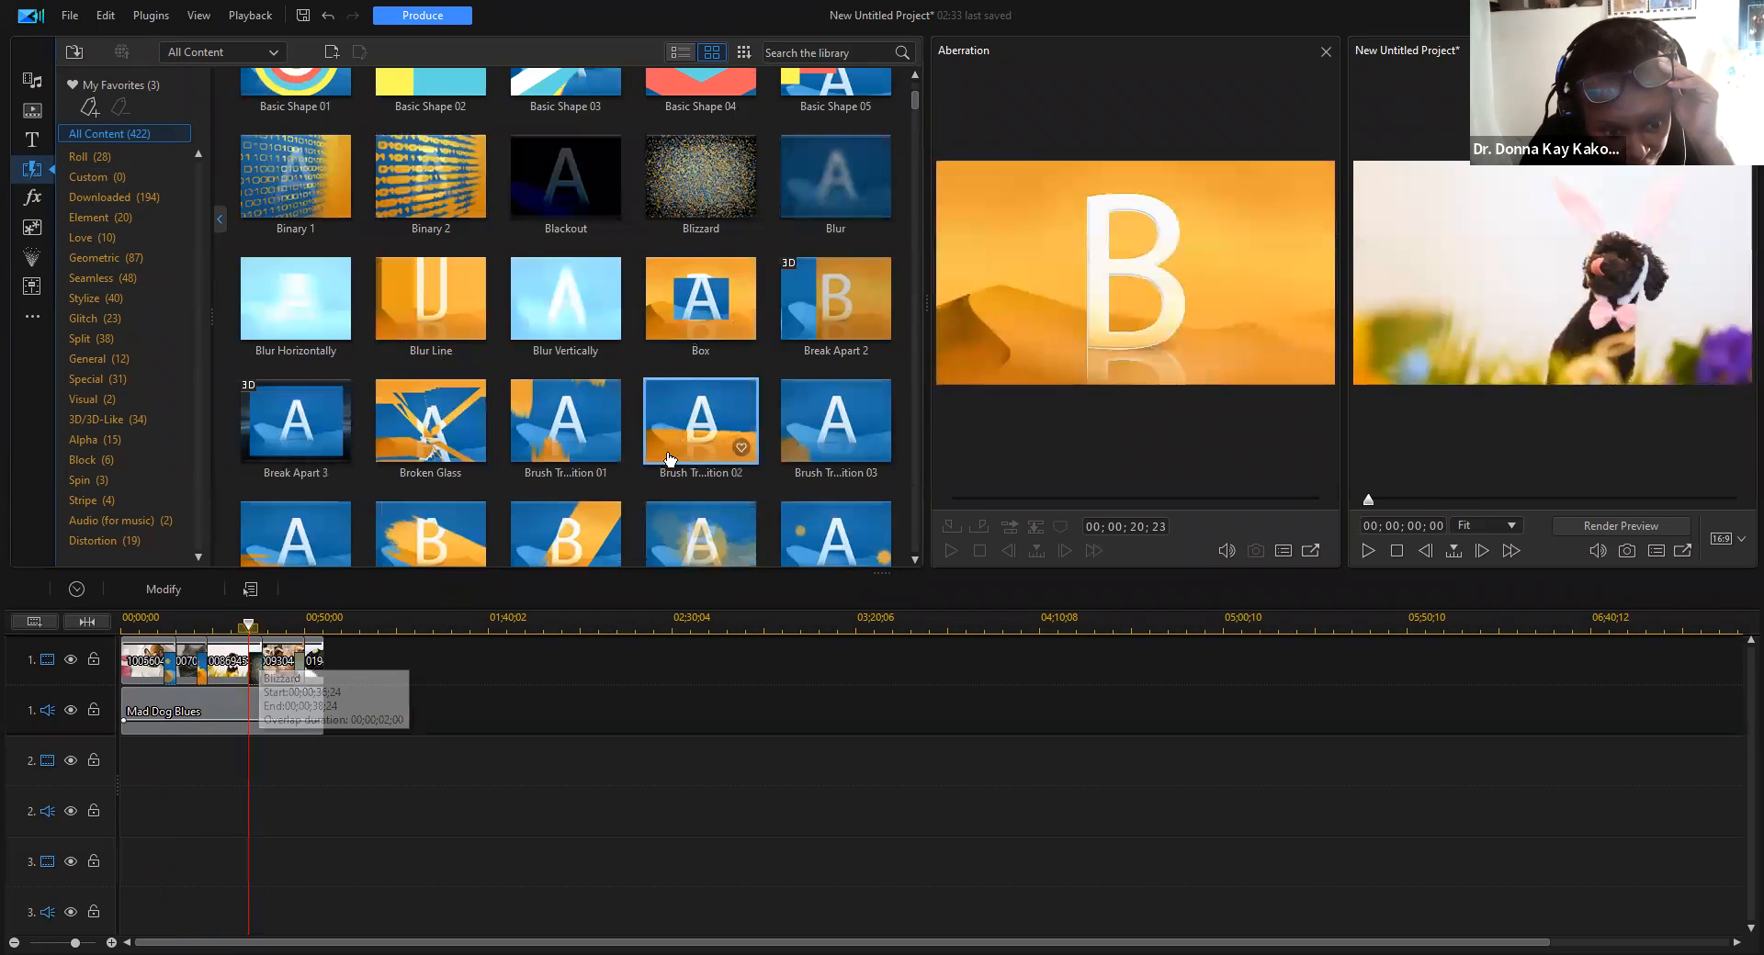
scroll(662, 464, down, 3)
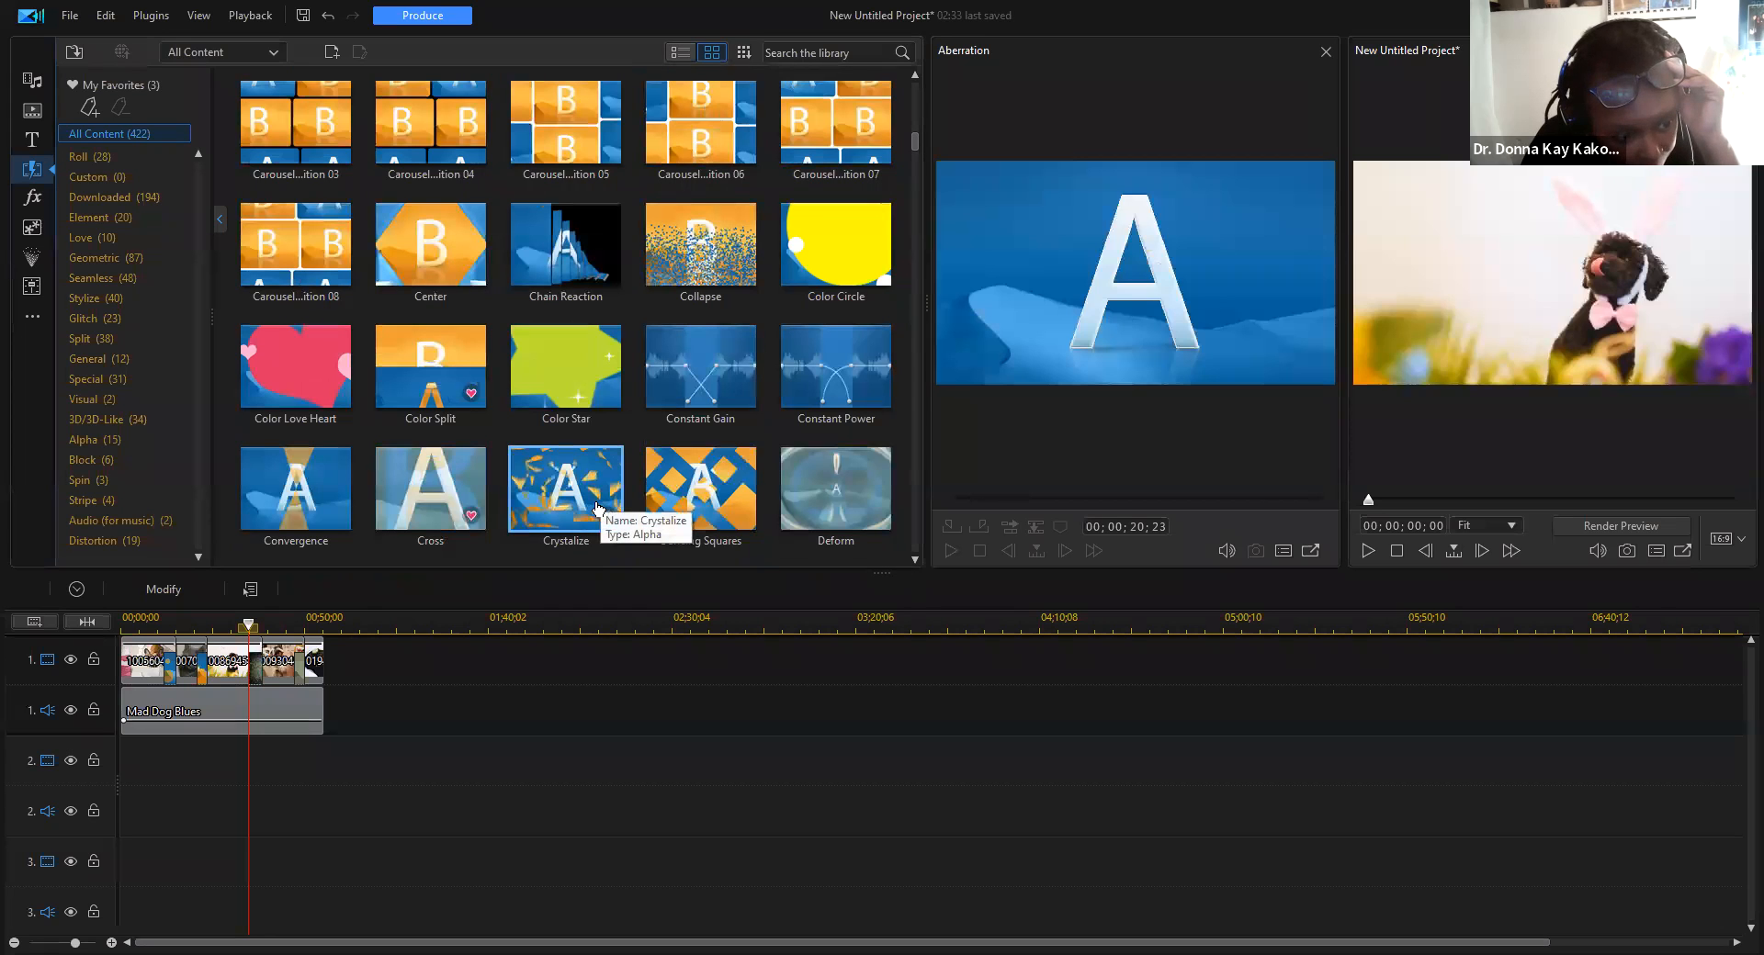
scroll(665, 520, down, 3)
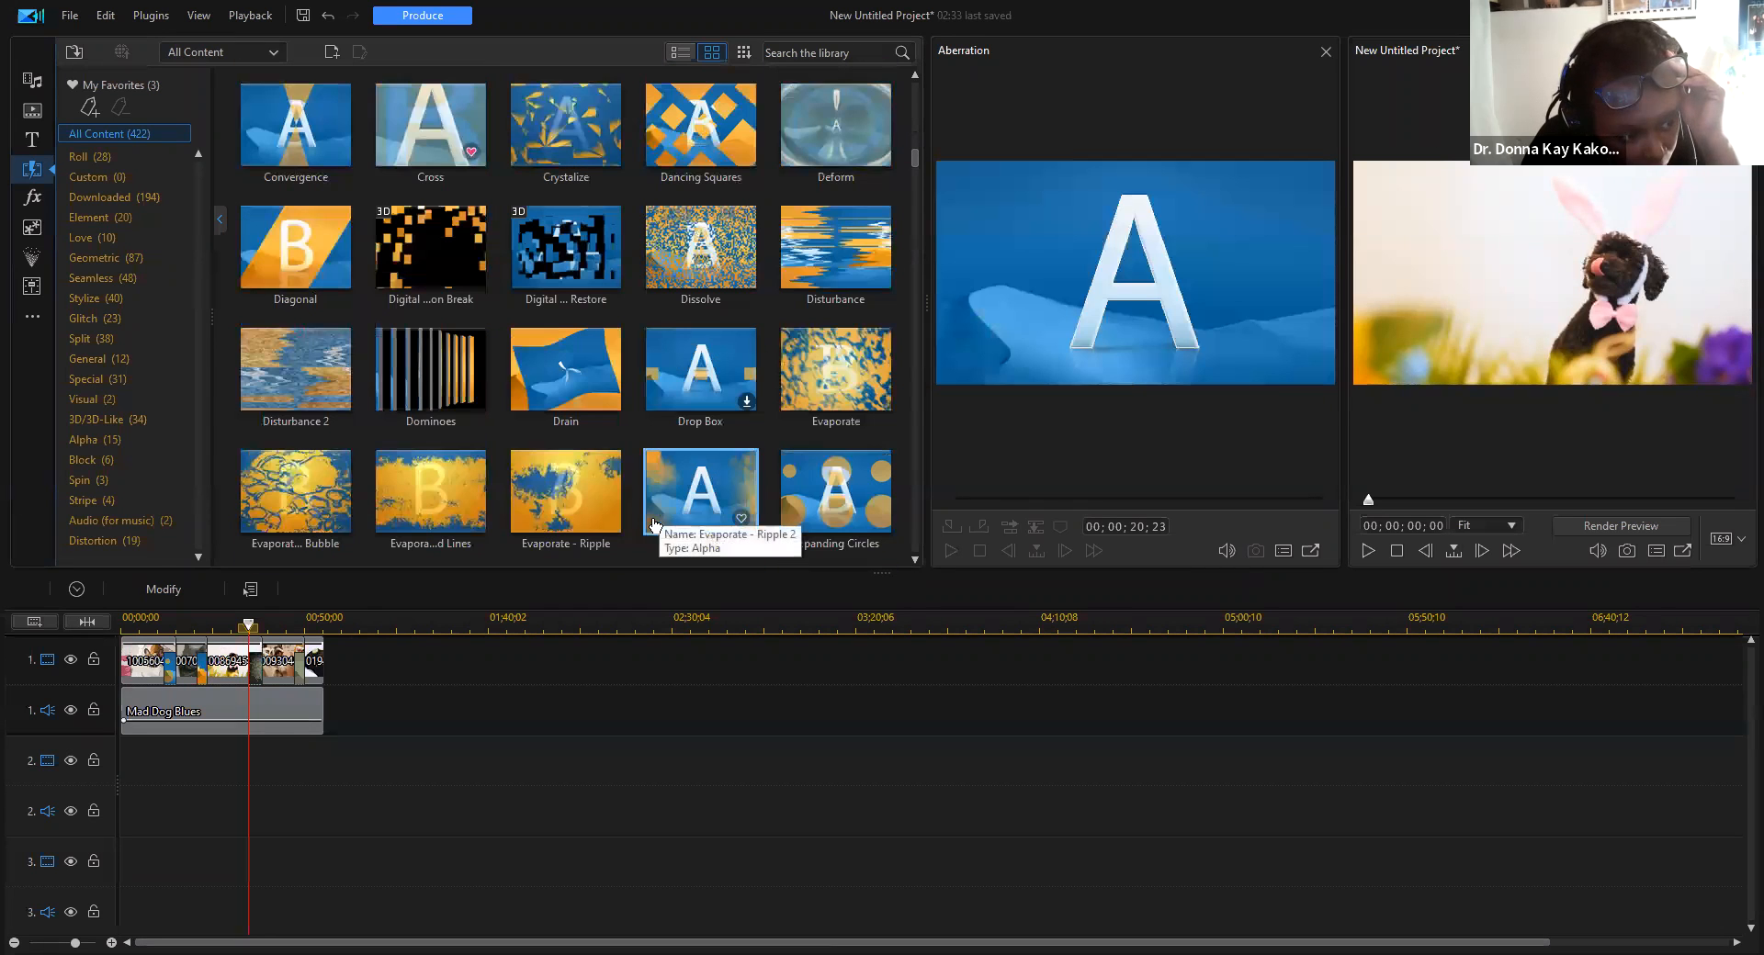
scroll(661, 540, down, 5)
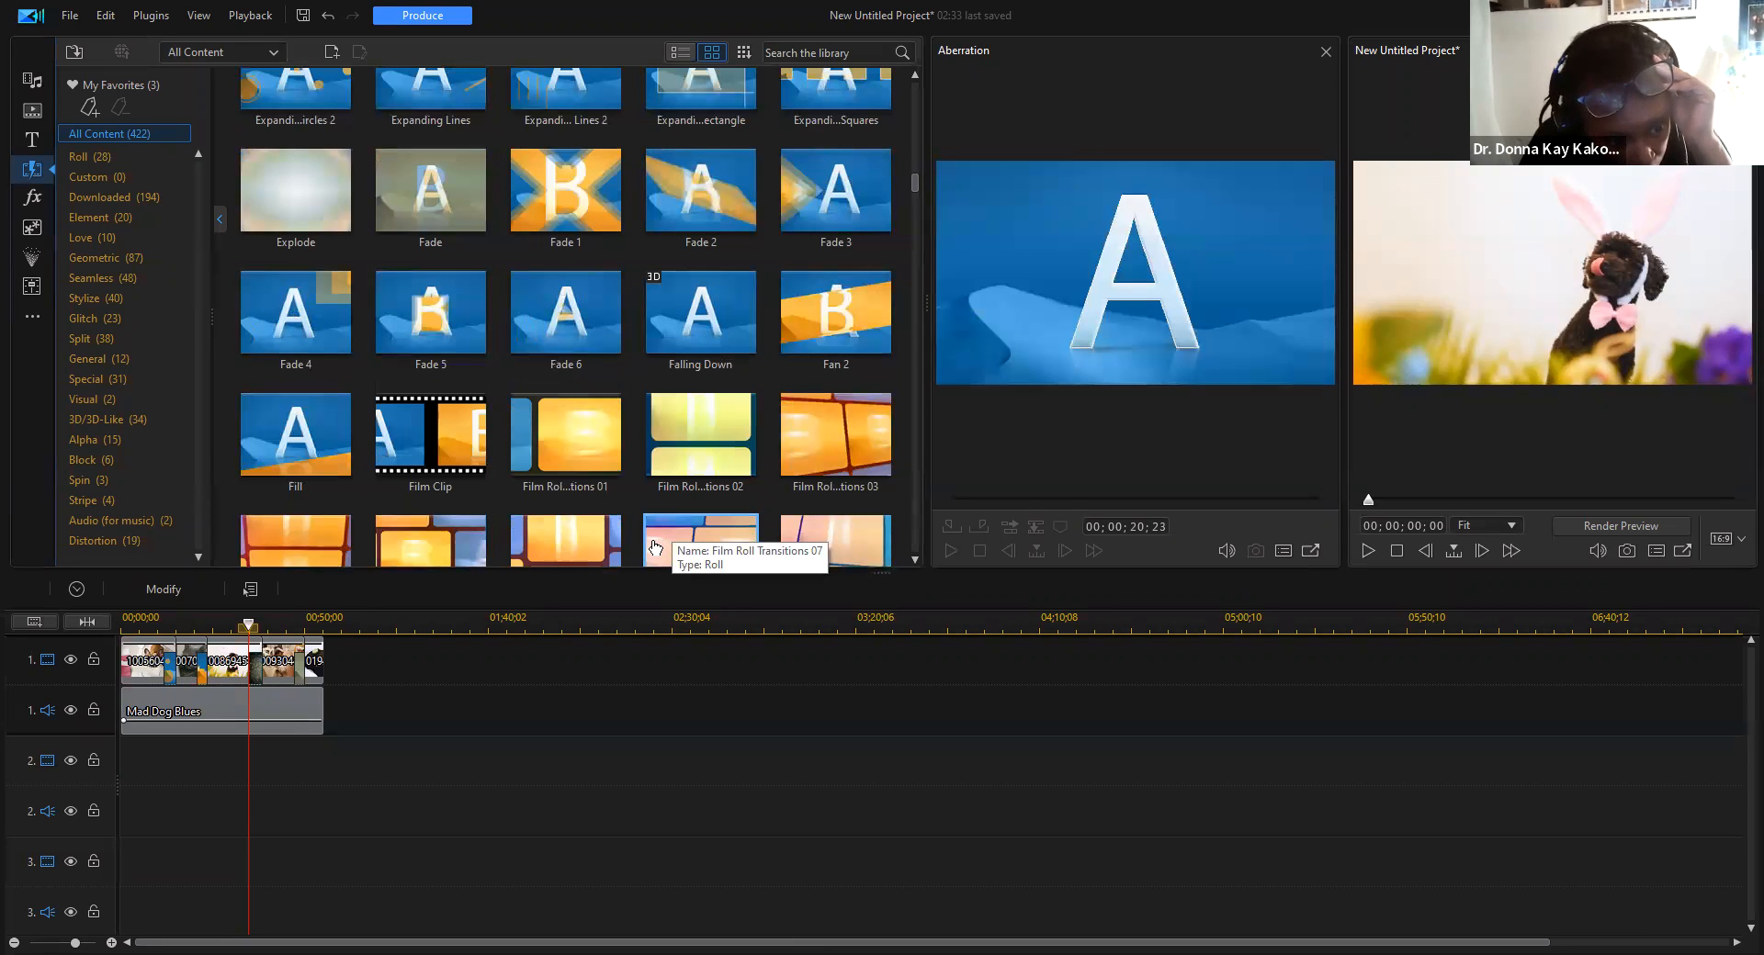
scroll(654, 548, down, 5)
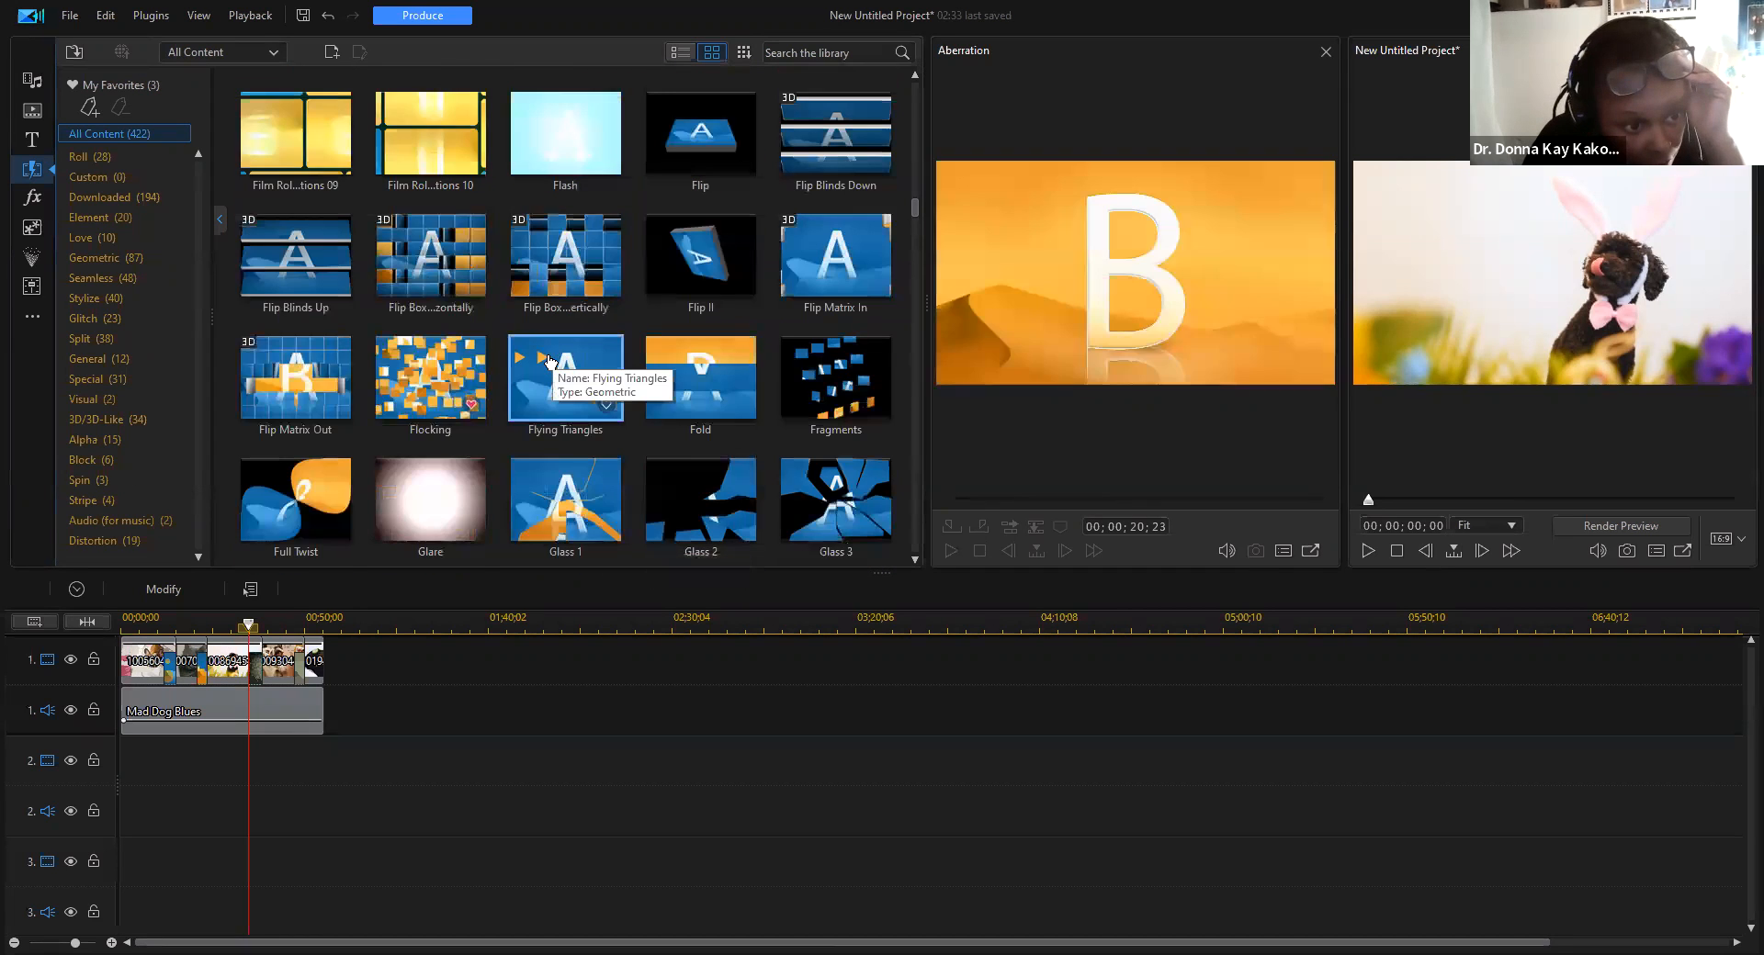
scroll(549, 360, up, 2)
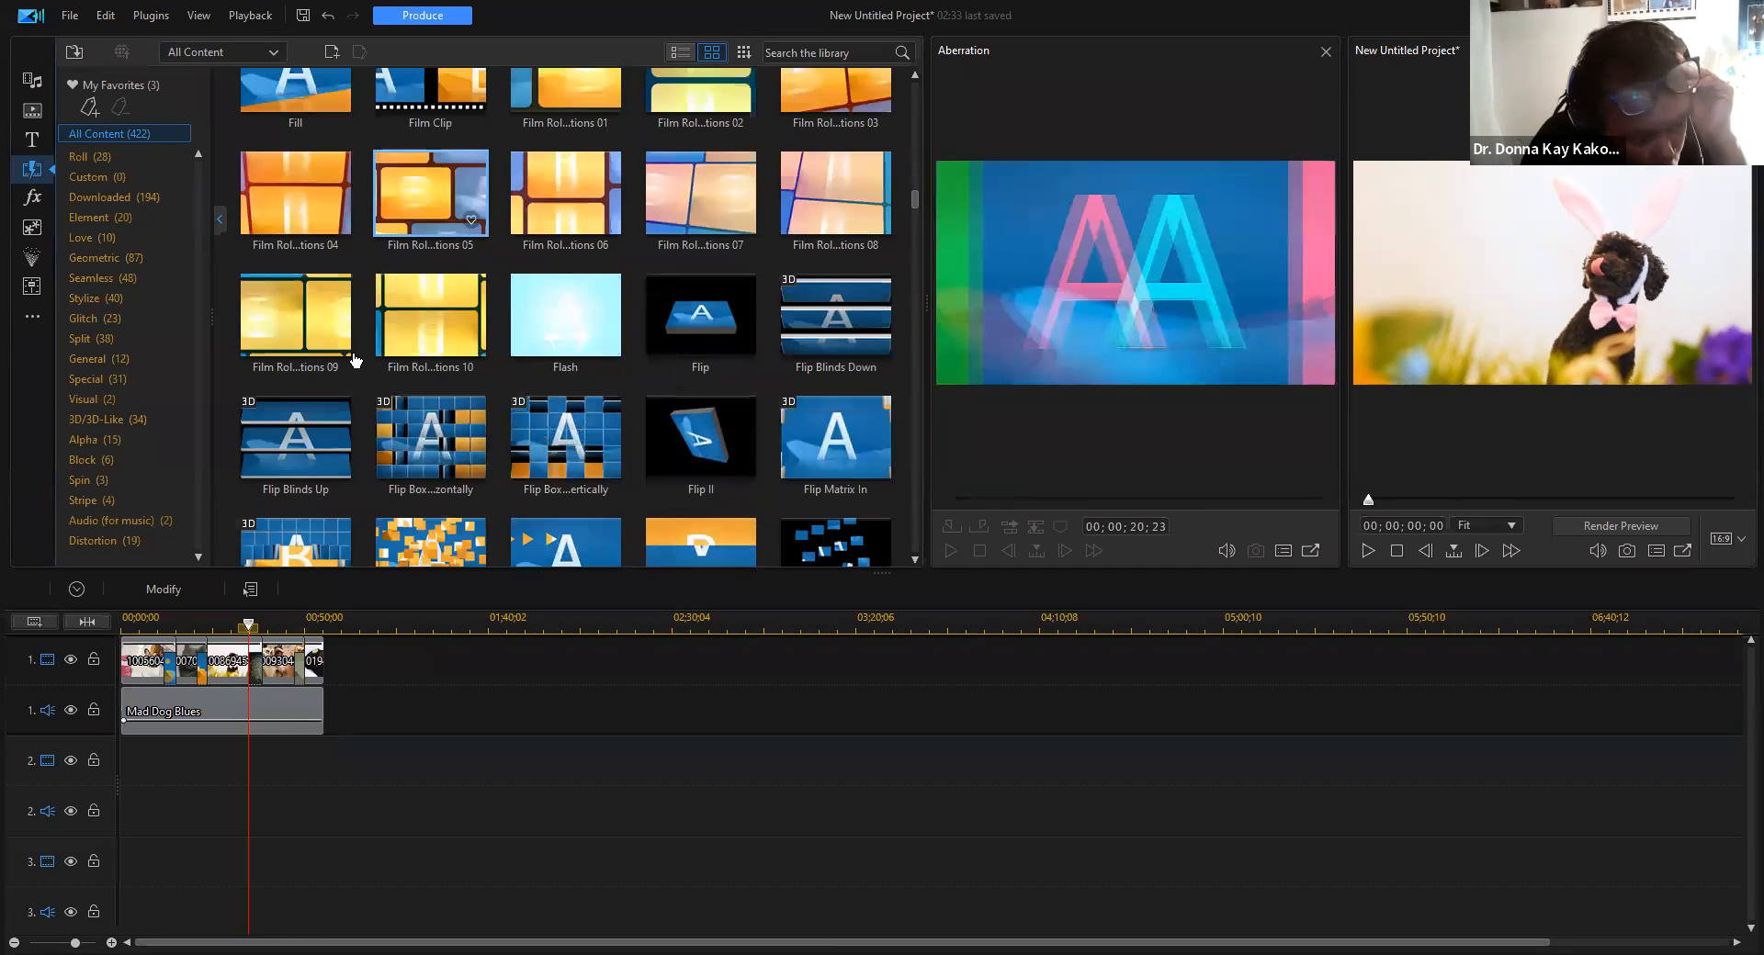
drag(352, 354, 305, 663)
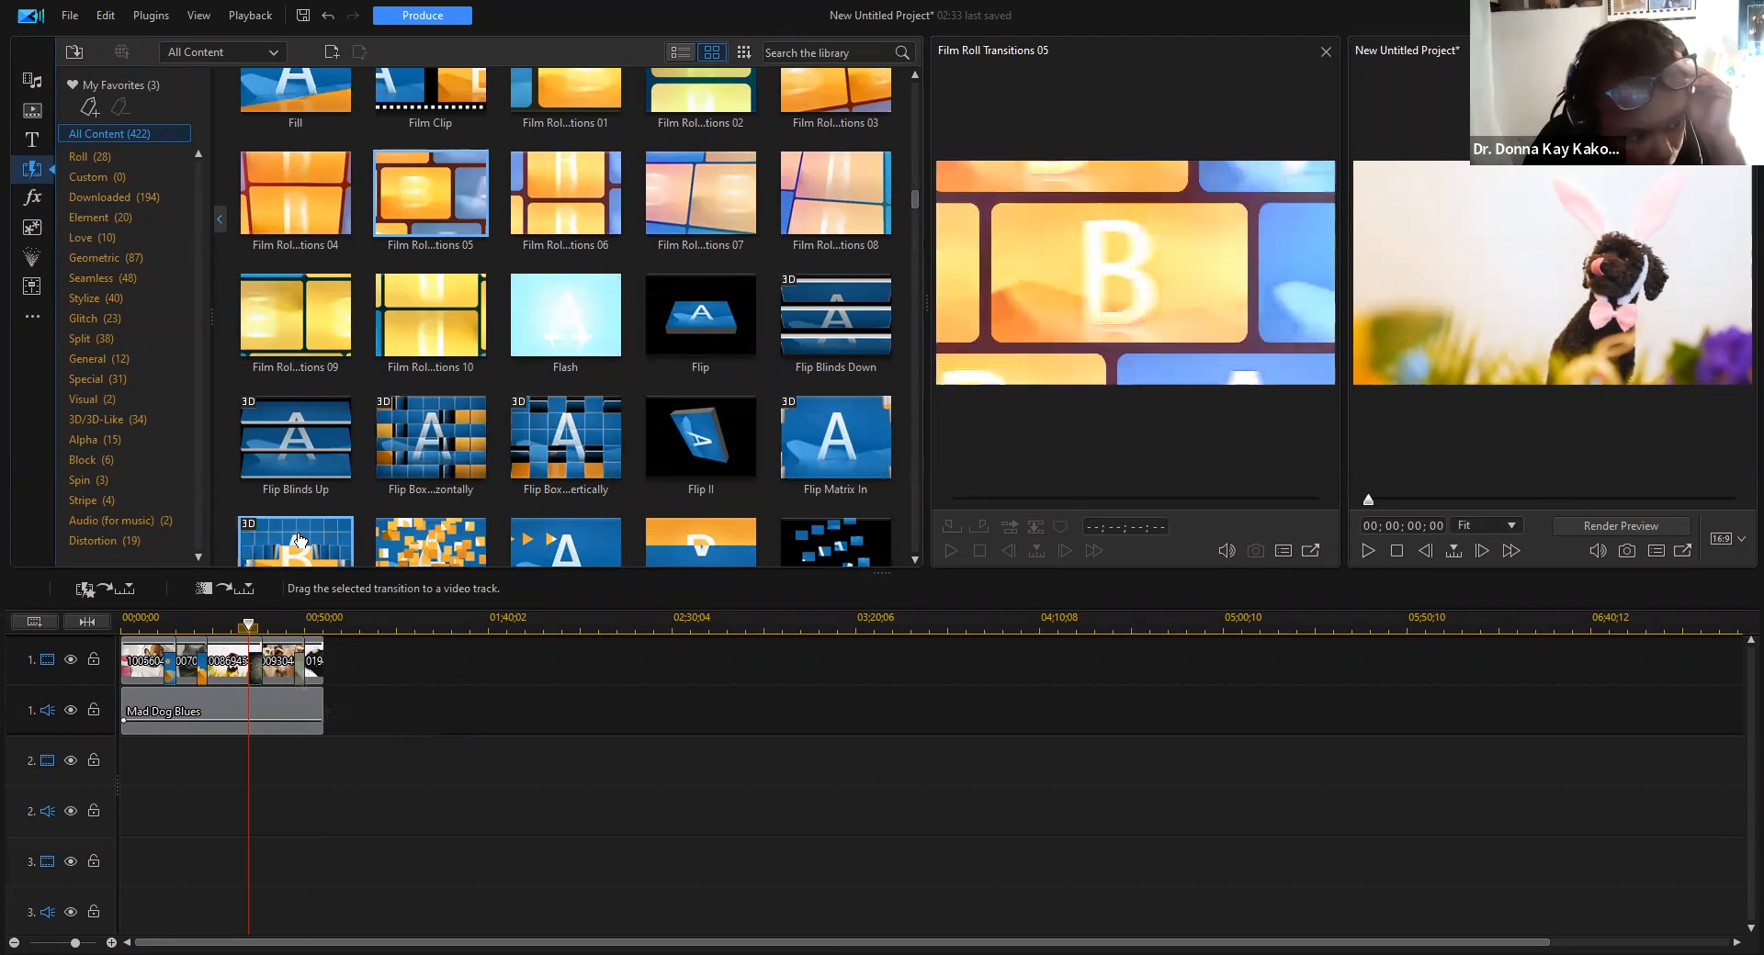
Step: Add the 3D Social Media 08 Subscribe sticker after the final dachshund clip on video track 1, joined with a crossfade
click(34, 205)
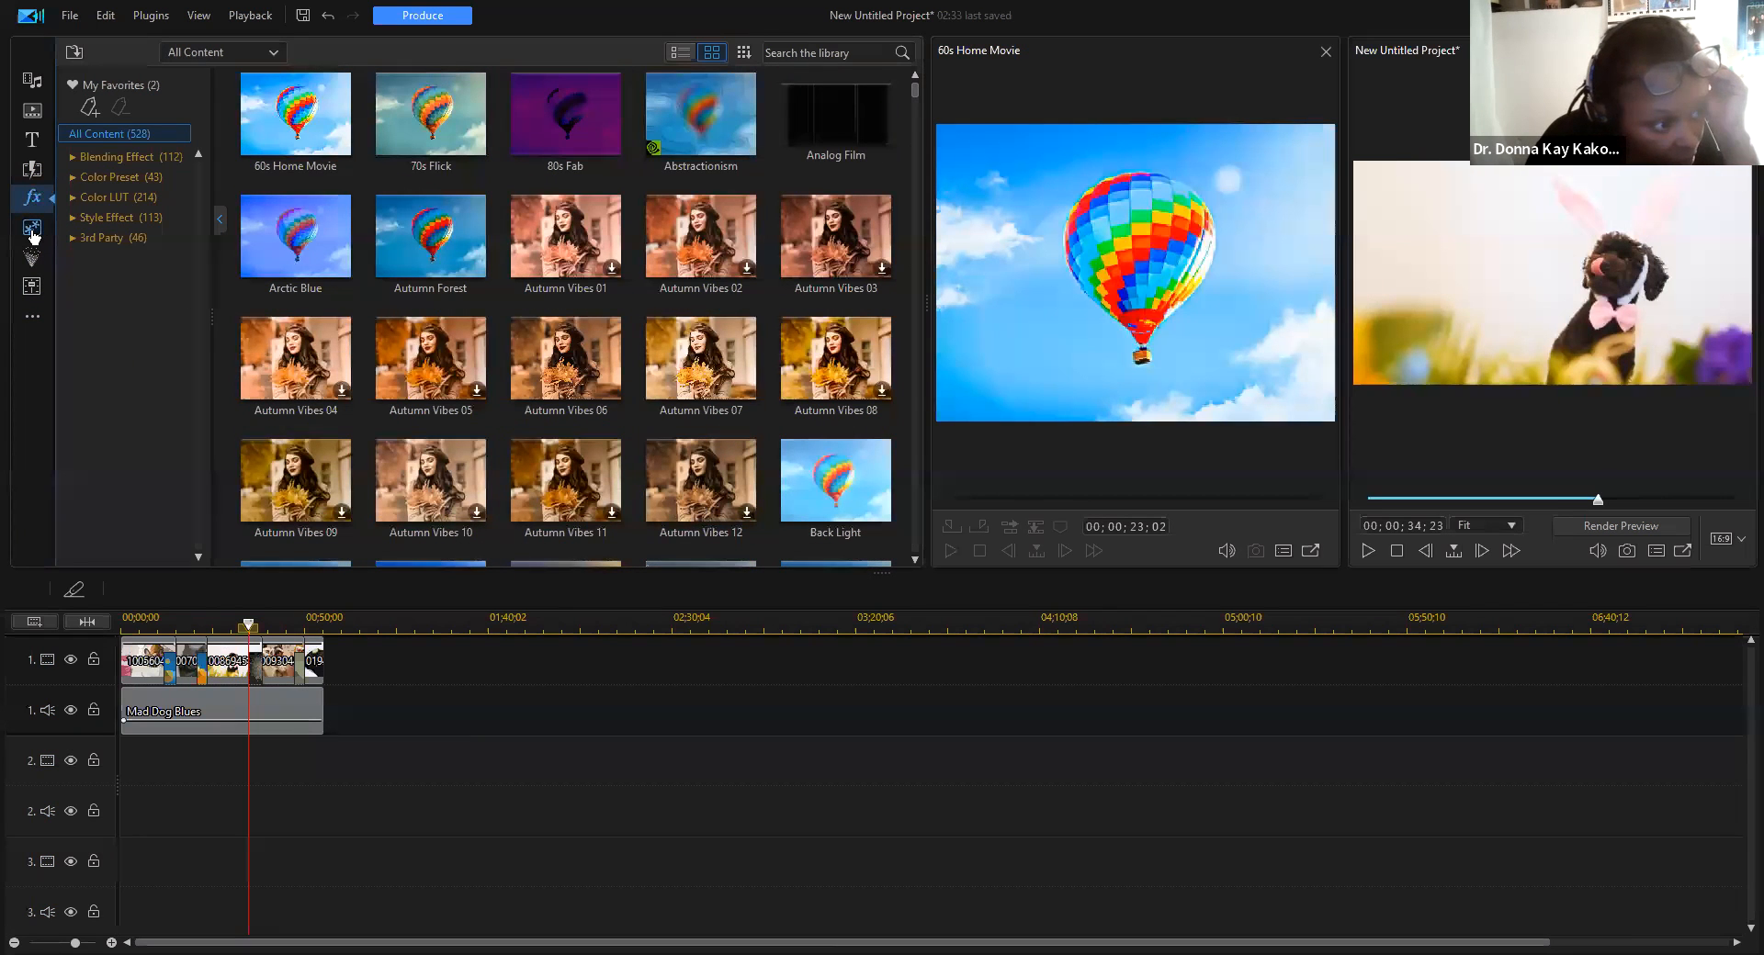
click(35, 234)
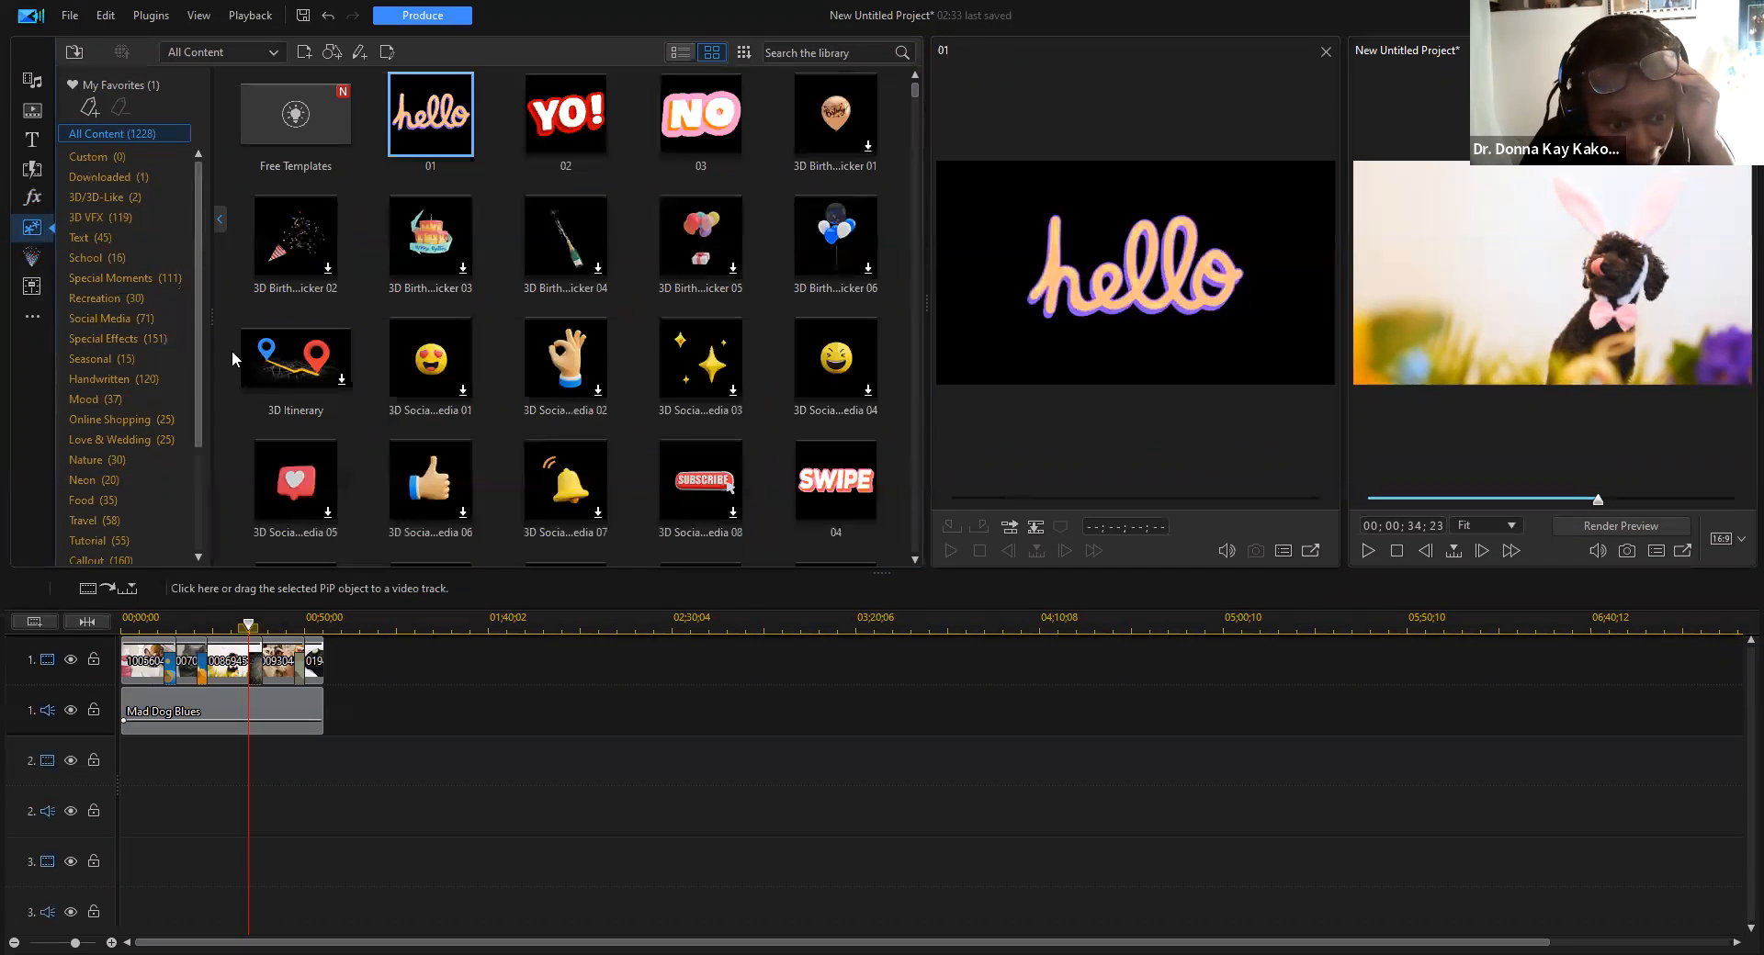
drag(706, 494, 321, 663)
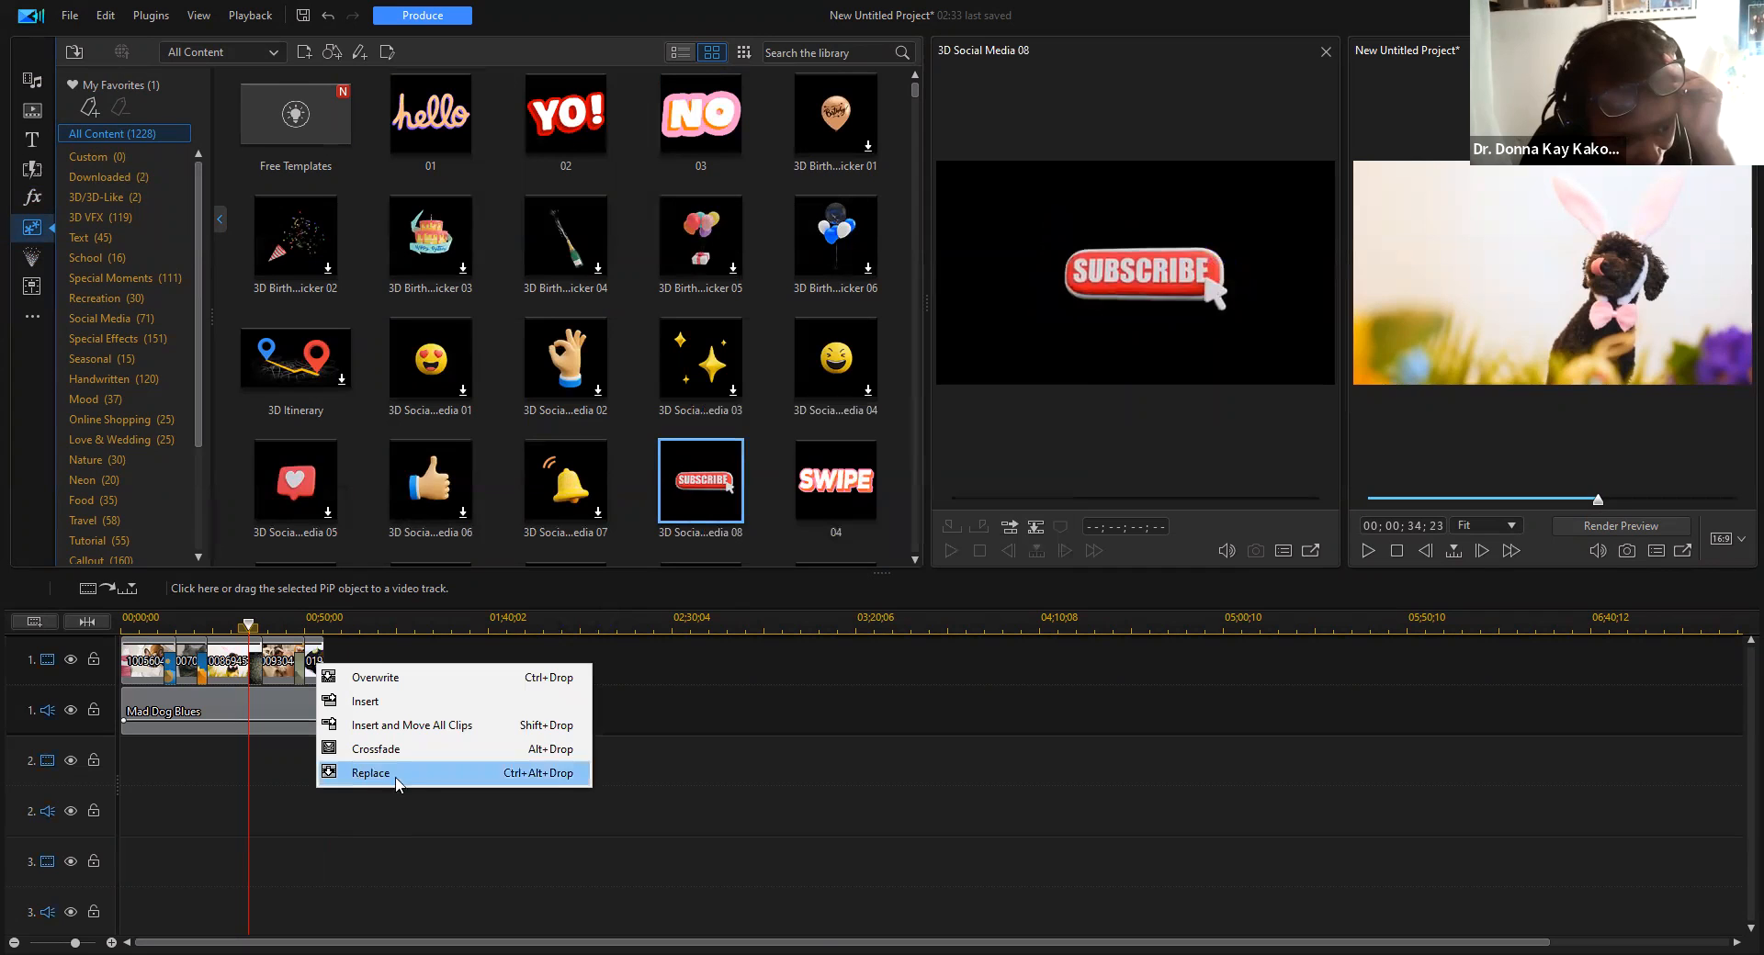
click(438, 749)
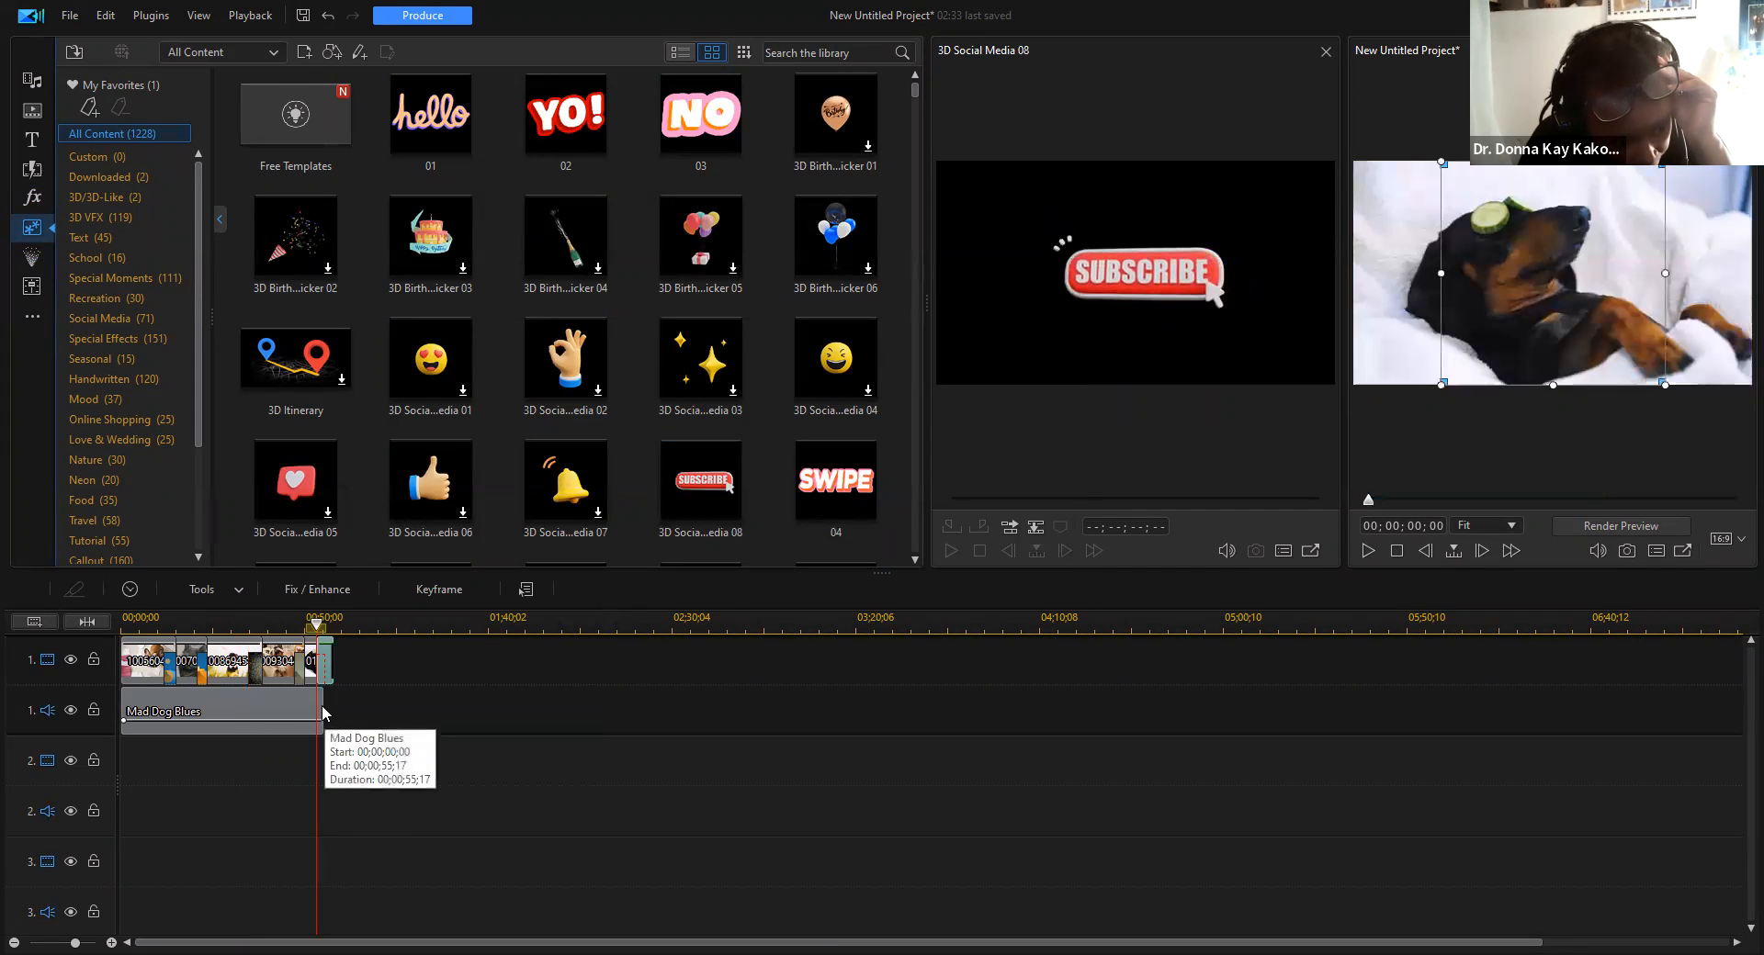
Step: Extend the Mad Dog Blues music to the end of the Subscribe sticker and play the whole video from the start
click(318, 707)
drag(320, 706, 336, 705)
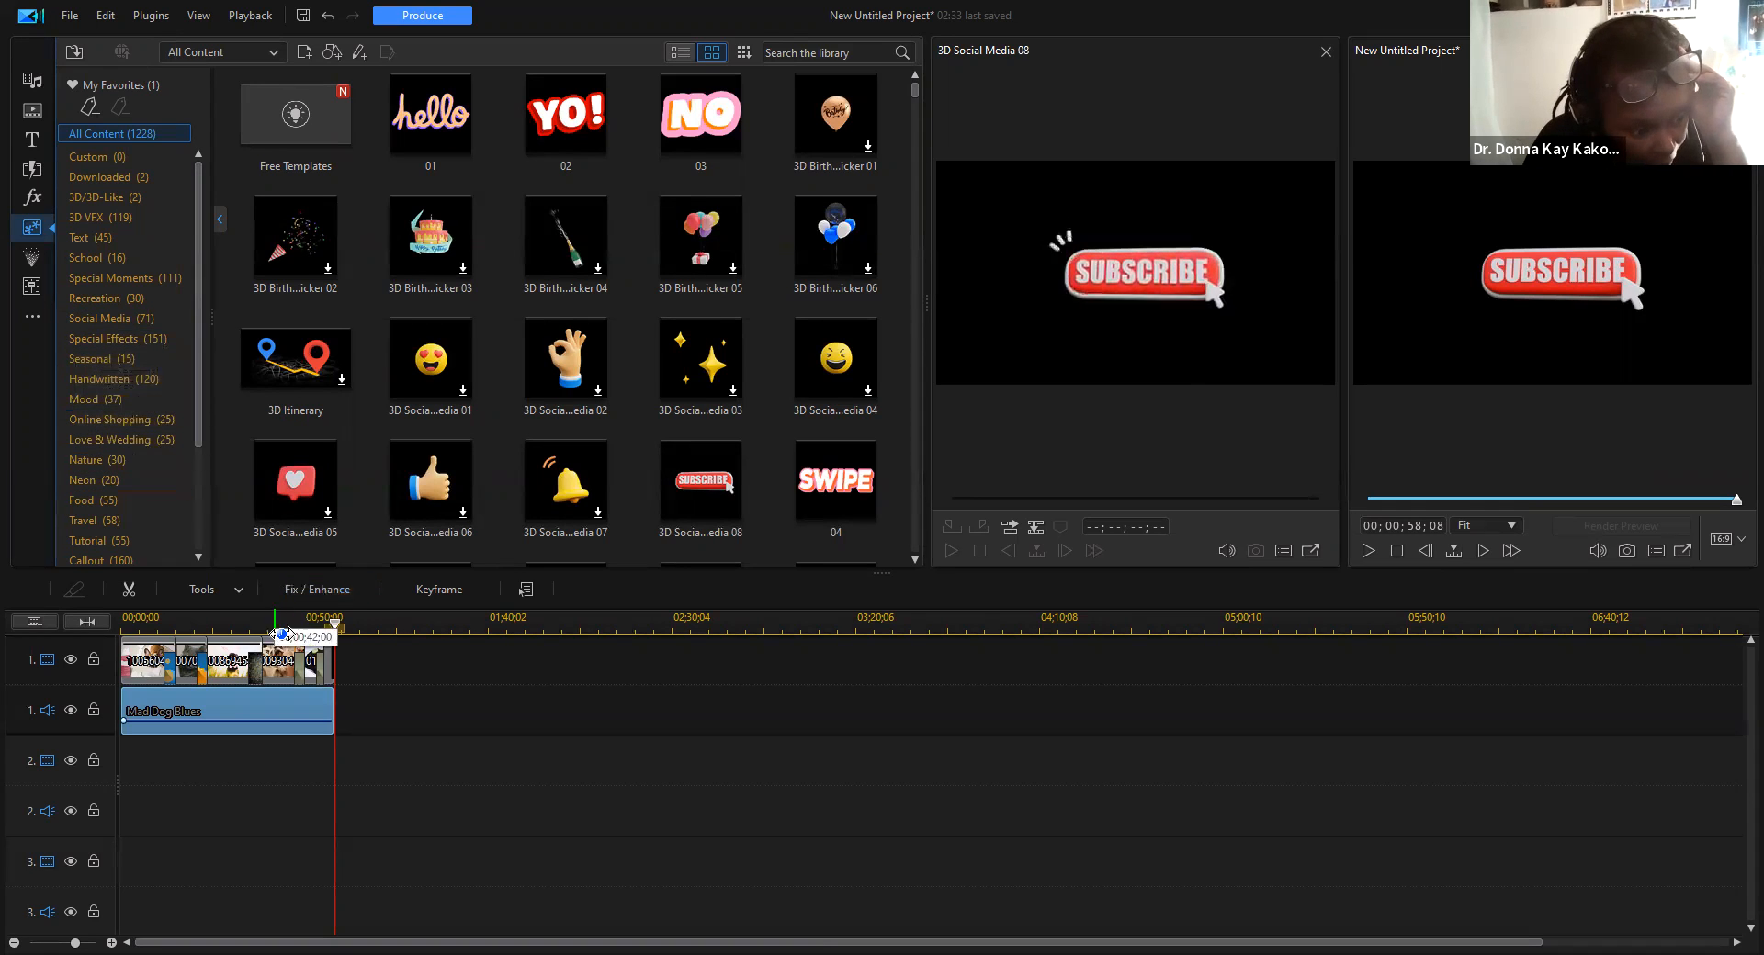
drag(334, 626, 96, 626)
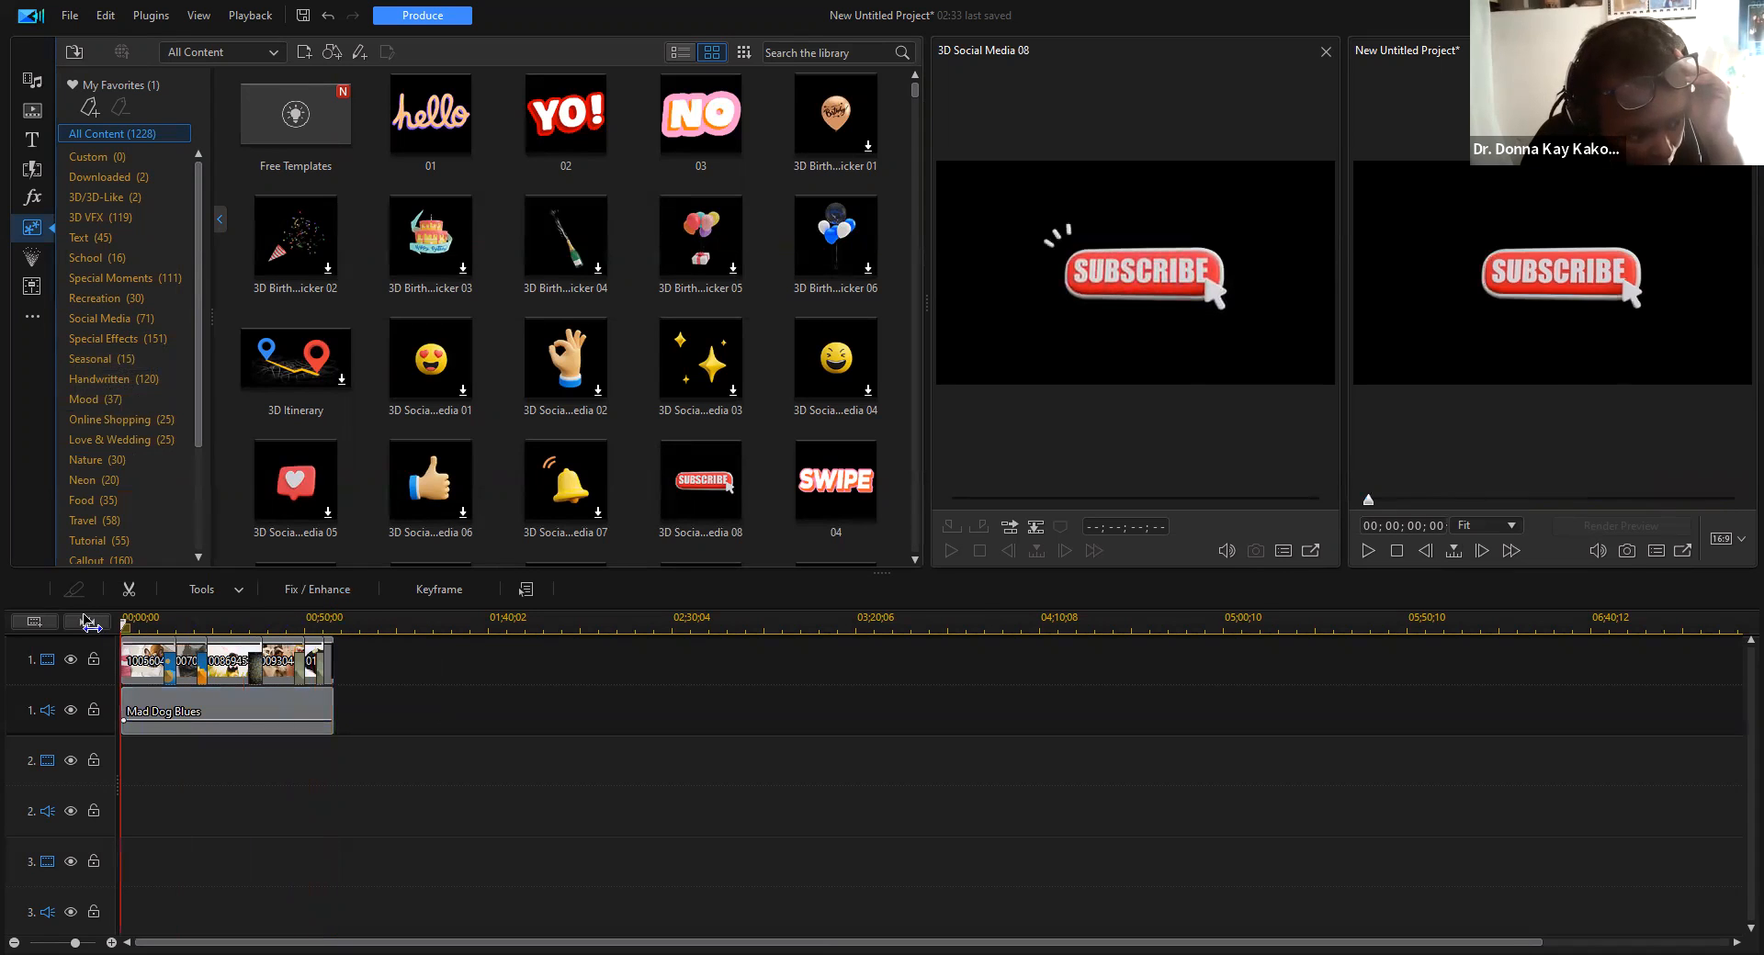
click(1369, 552)
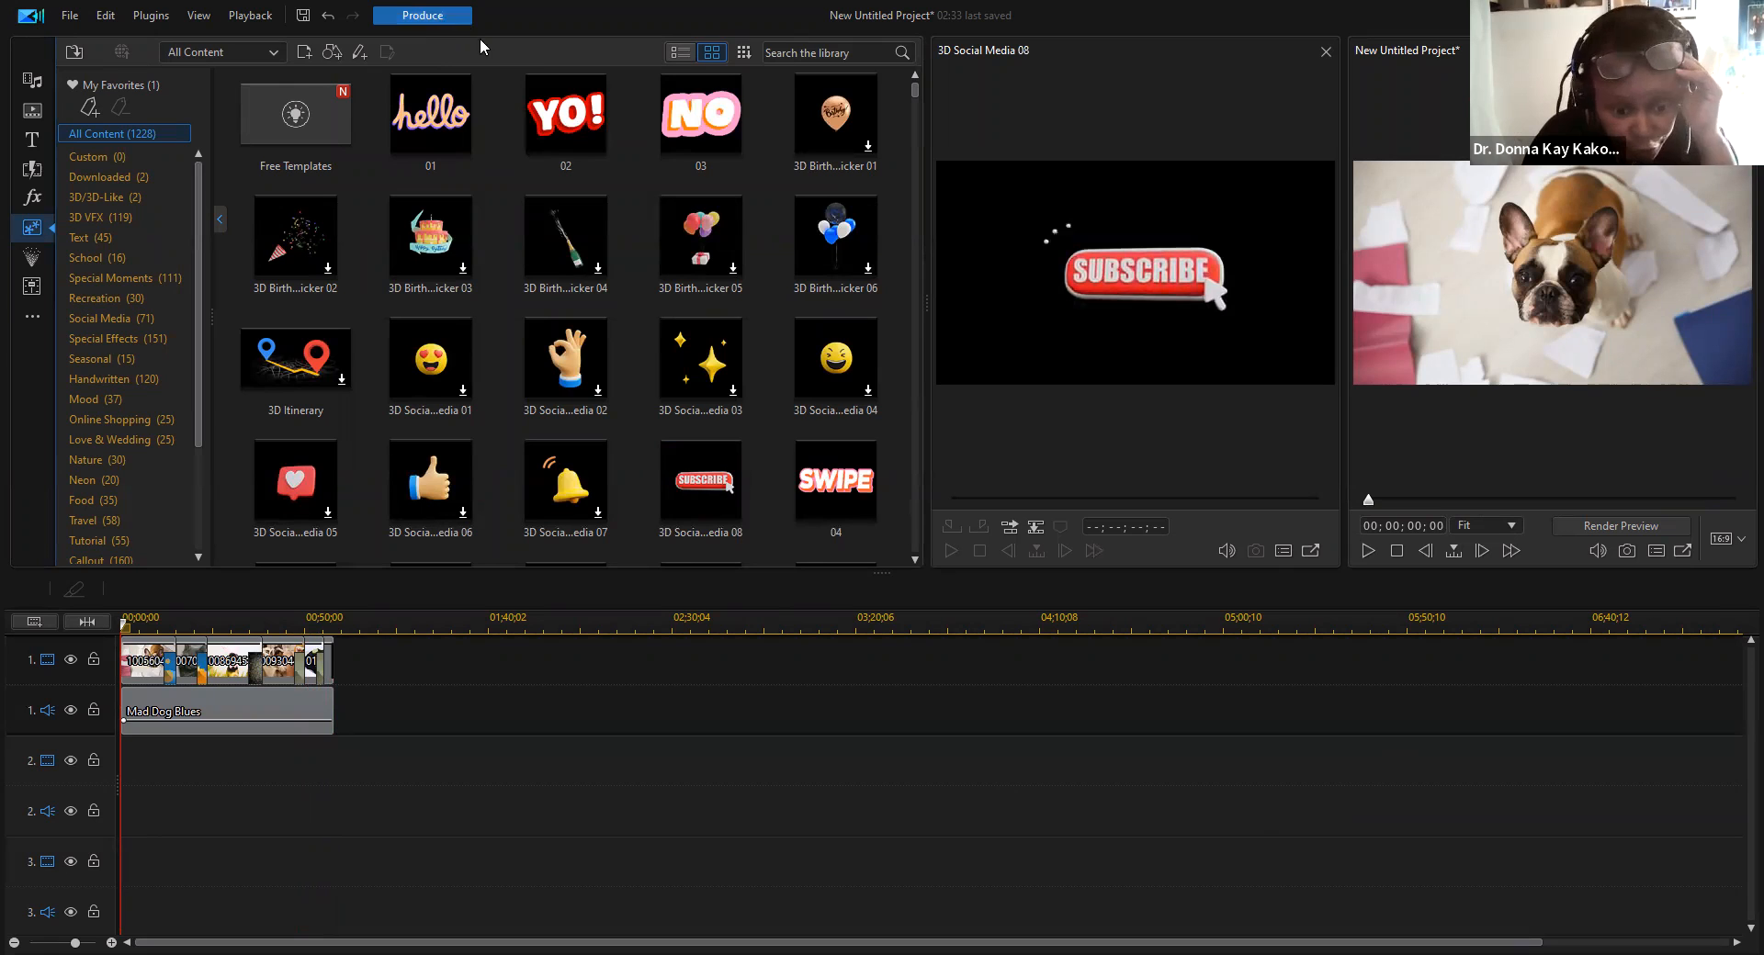
Step: Produce the video as an H.264 AVC MP4 with the MPEG-4 1280 x 720/30p (16 Mbps) profile and open its file location
click(470, 16)
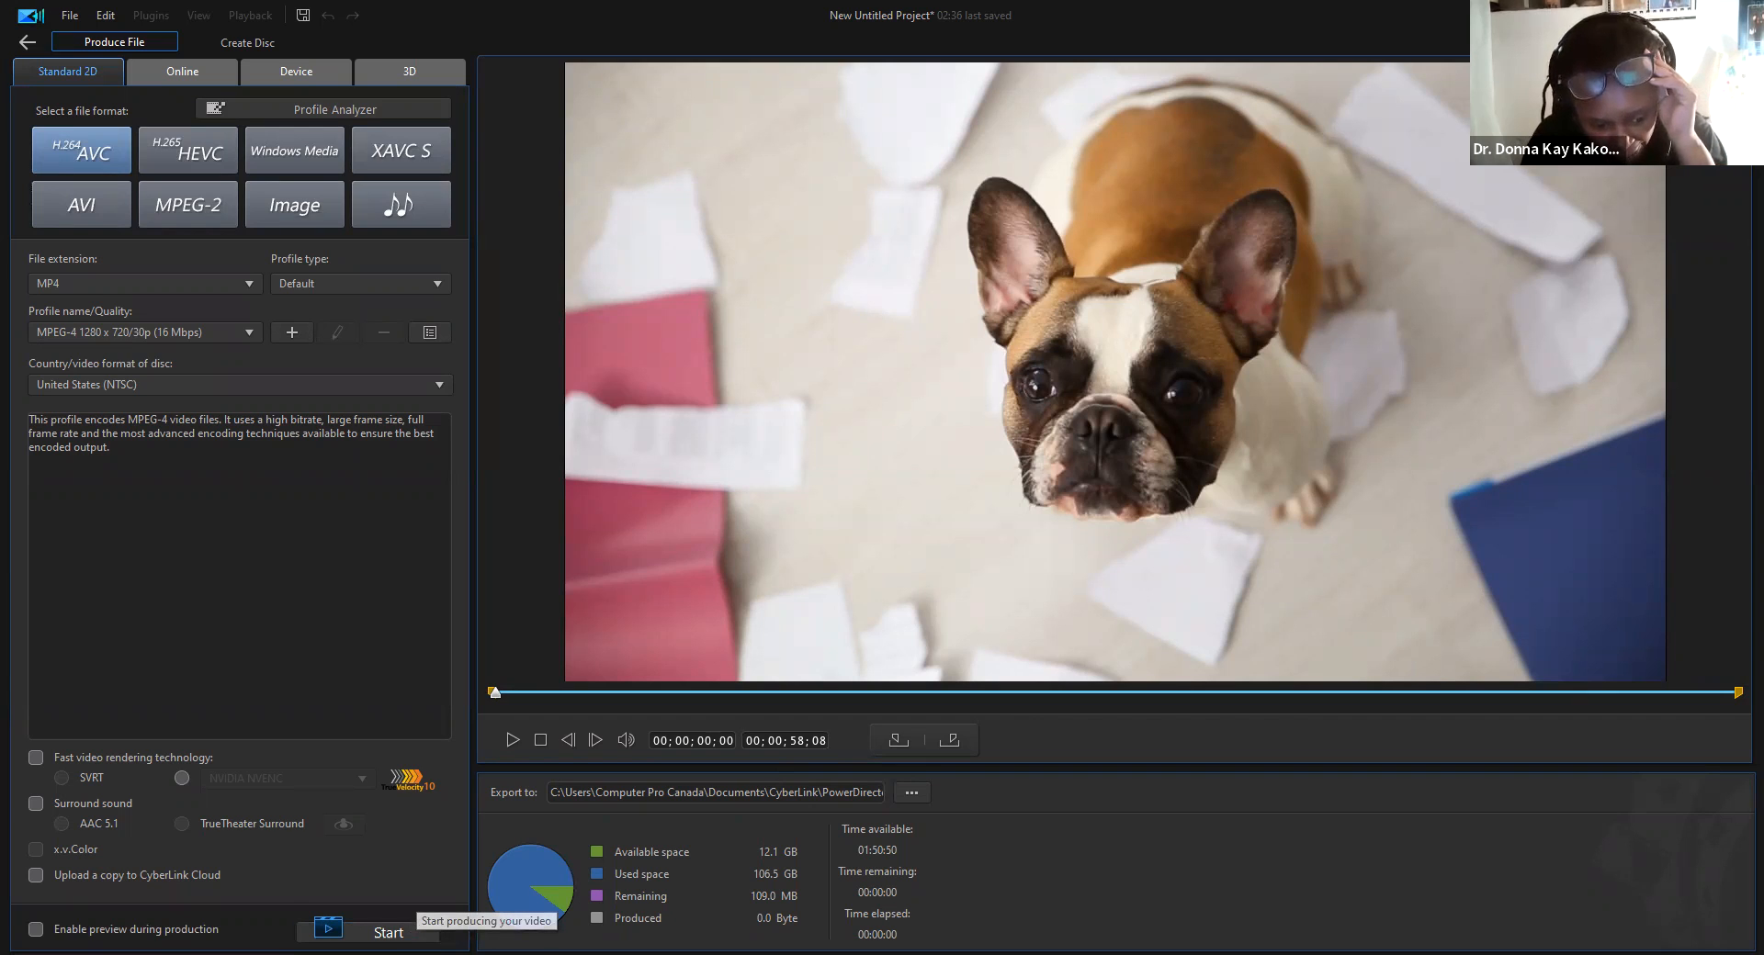
click(404, 929)
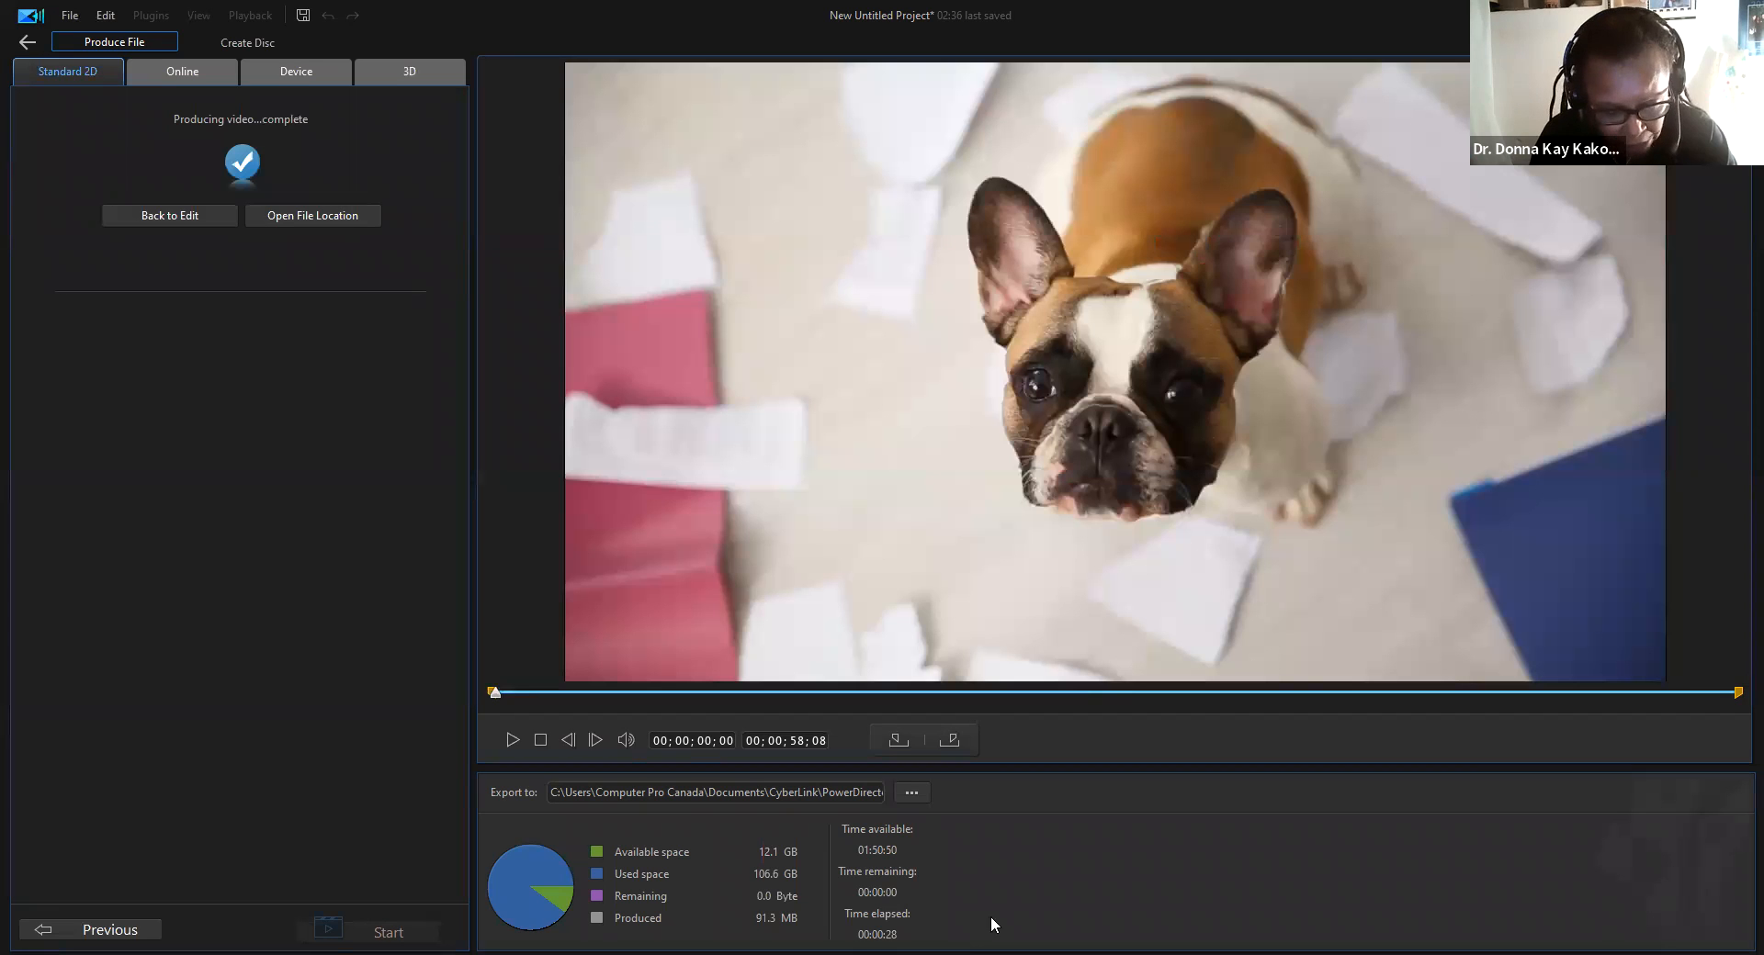
click(332, 219)
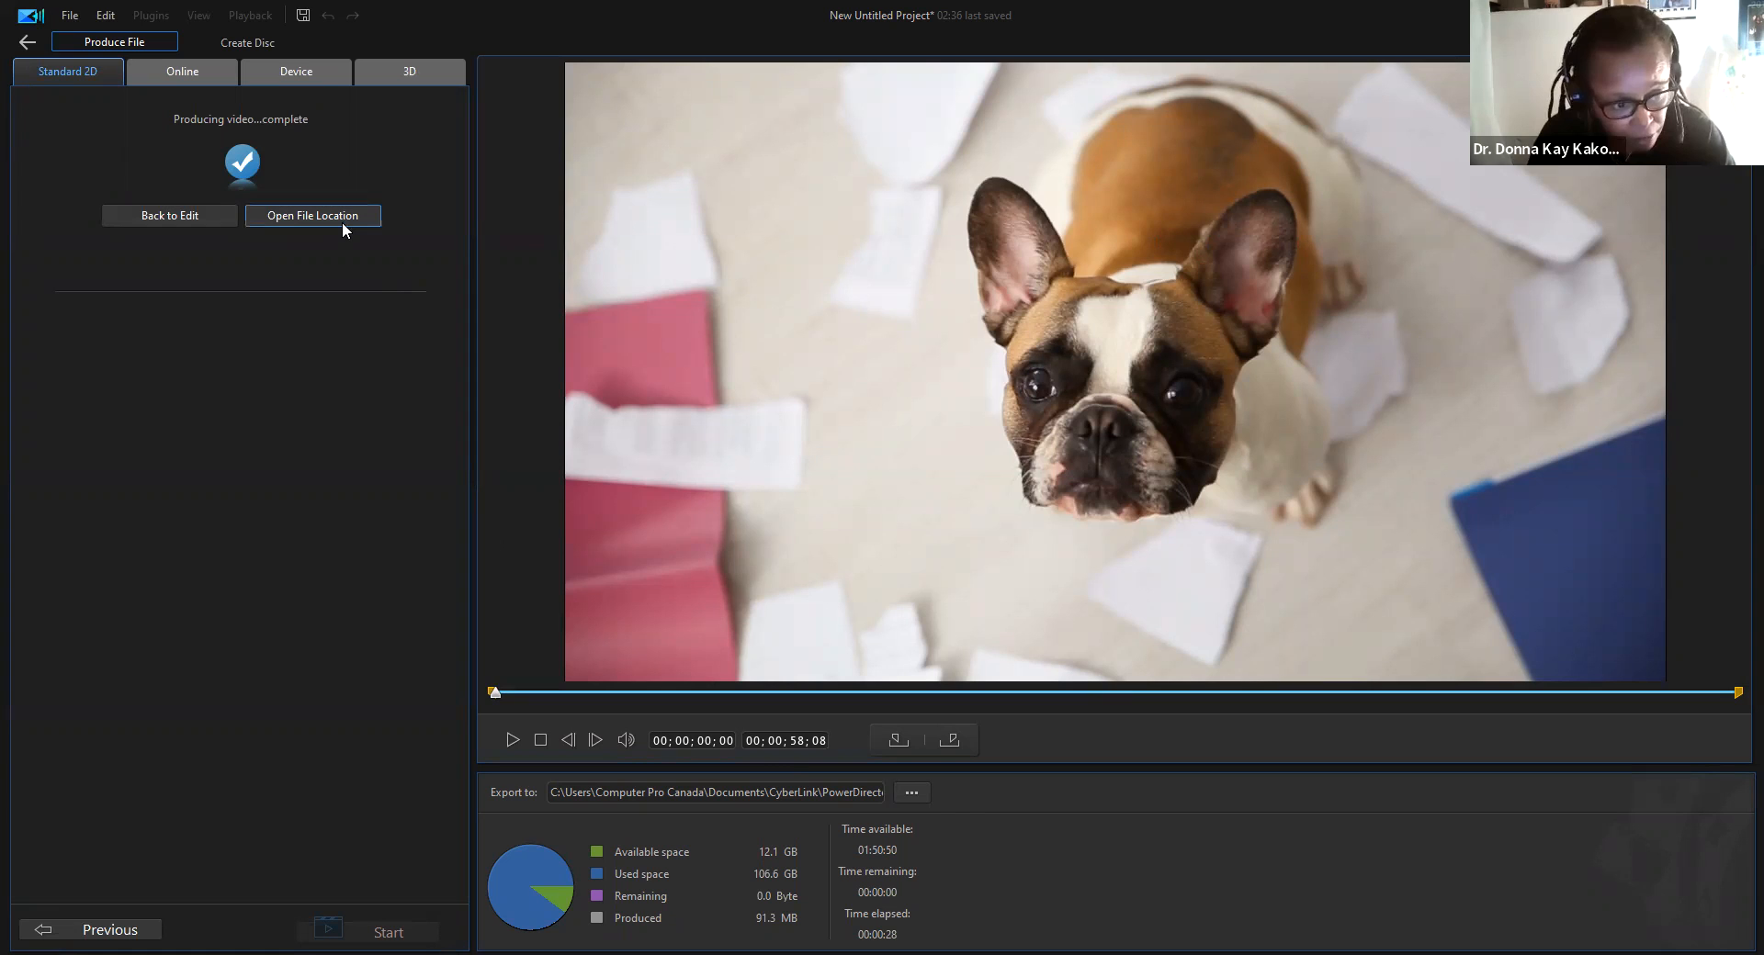